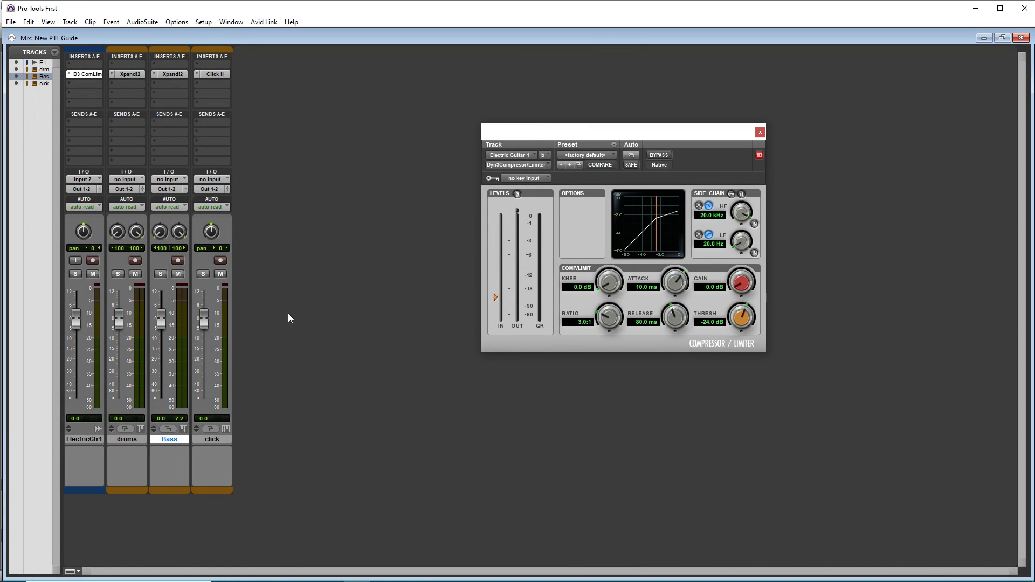
# Close the compressor plug-in window and the demo mix to reach the Dashboard's Create page.
pyautogui.click(86, 74)
pyautogui.click(80, 77)
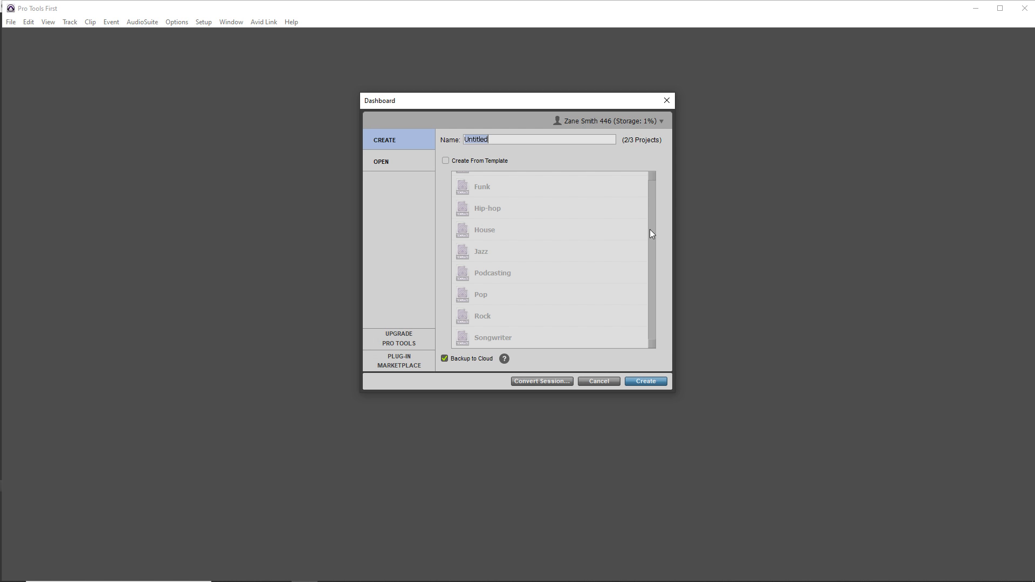
# Dismiss the Dashboard and keep the Playback Engine on FL Studio ASIO at 48 kHz.
pyautogui.click(667, 100)
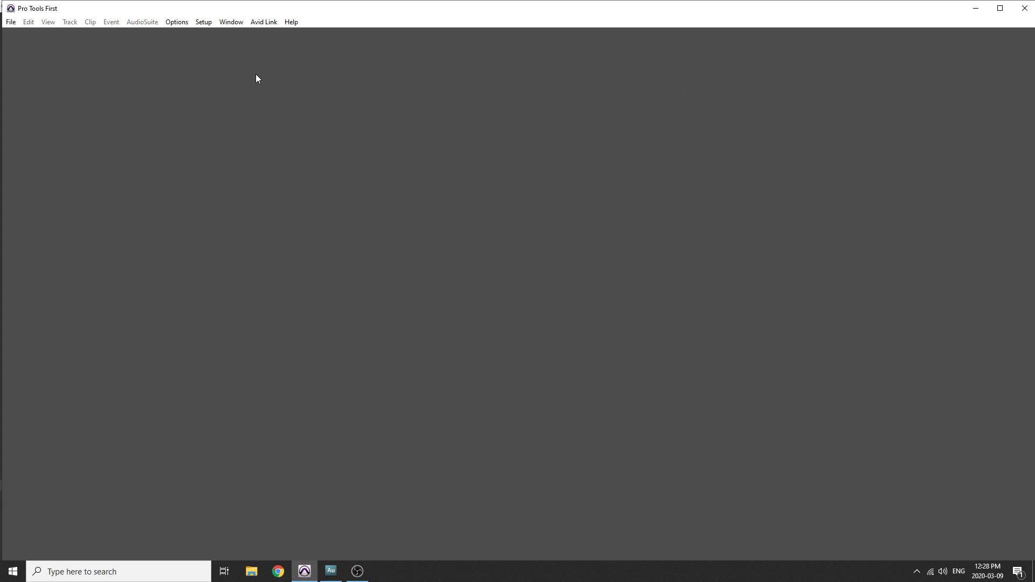
pyautogui.click(198, 23)
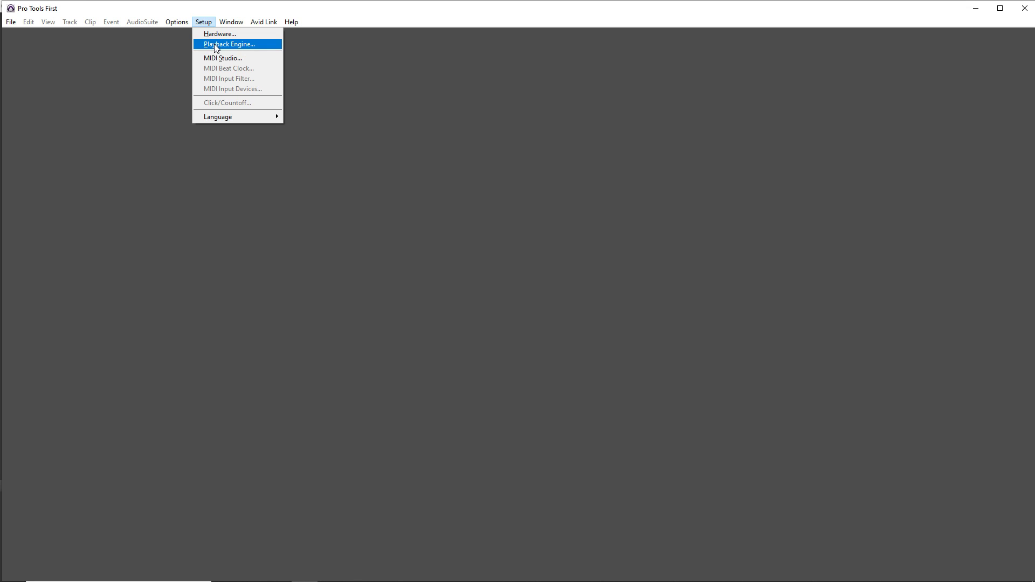
pyautogui.click(215, 44)
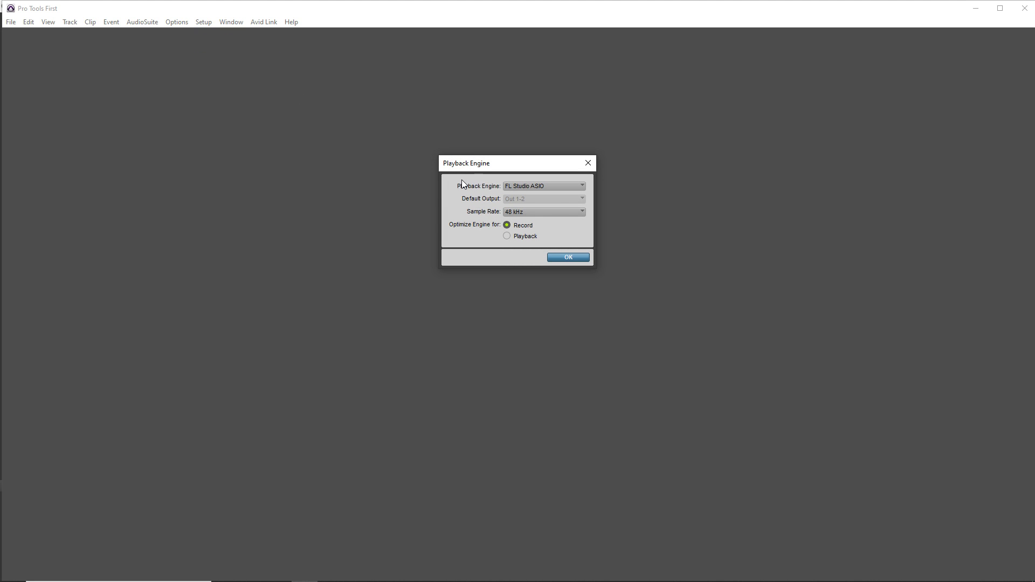
pyautogui.click(541, 185)
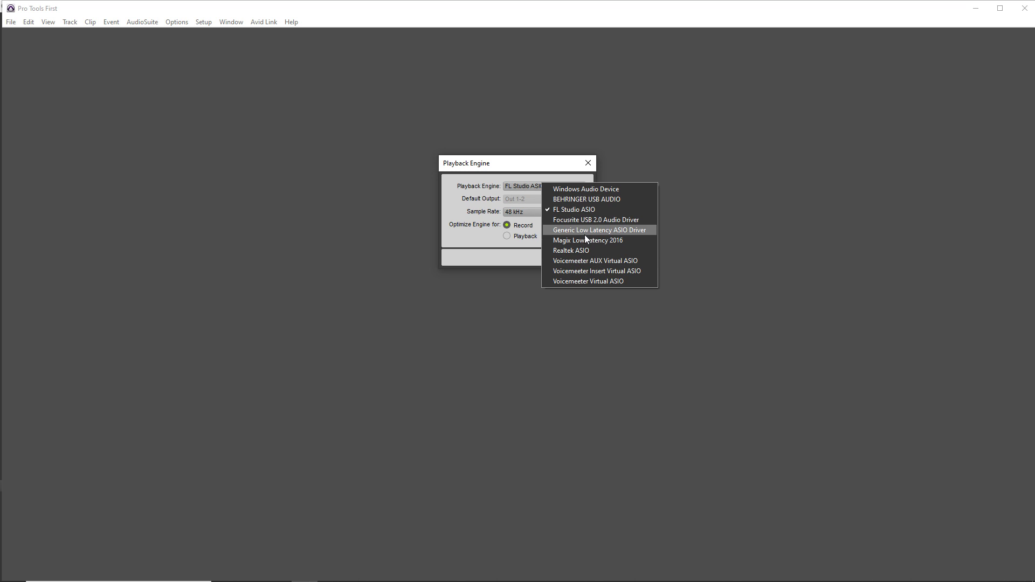
pyautogui.click(545, 208)
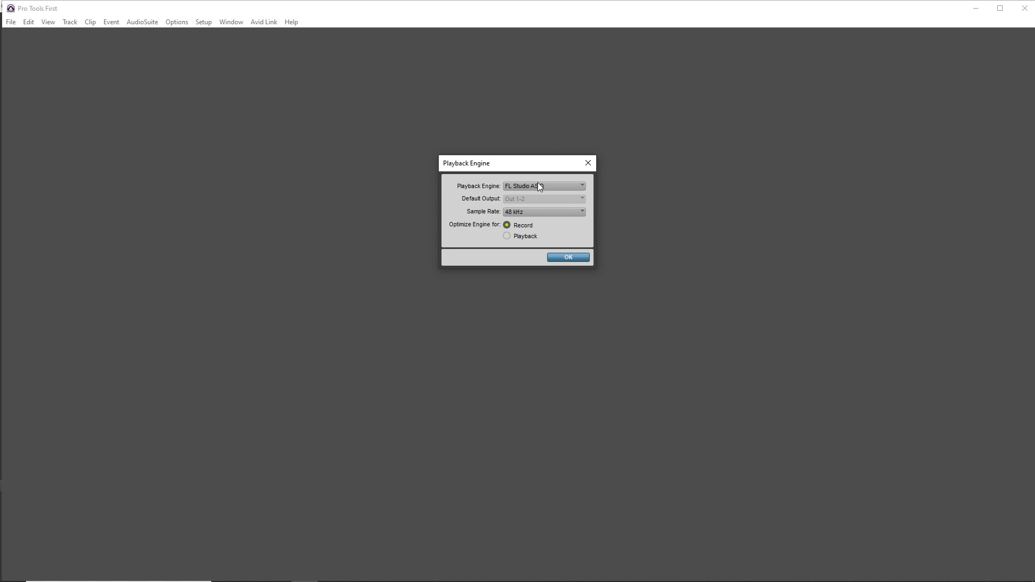
pyautogui.click(569, 257)
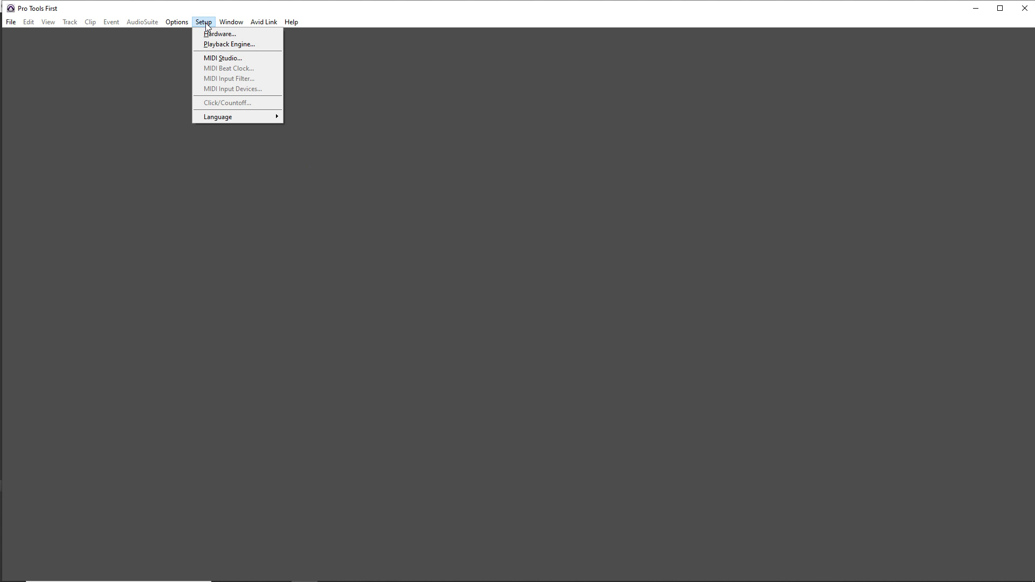
pyautogui.click(218, 33)
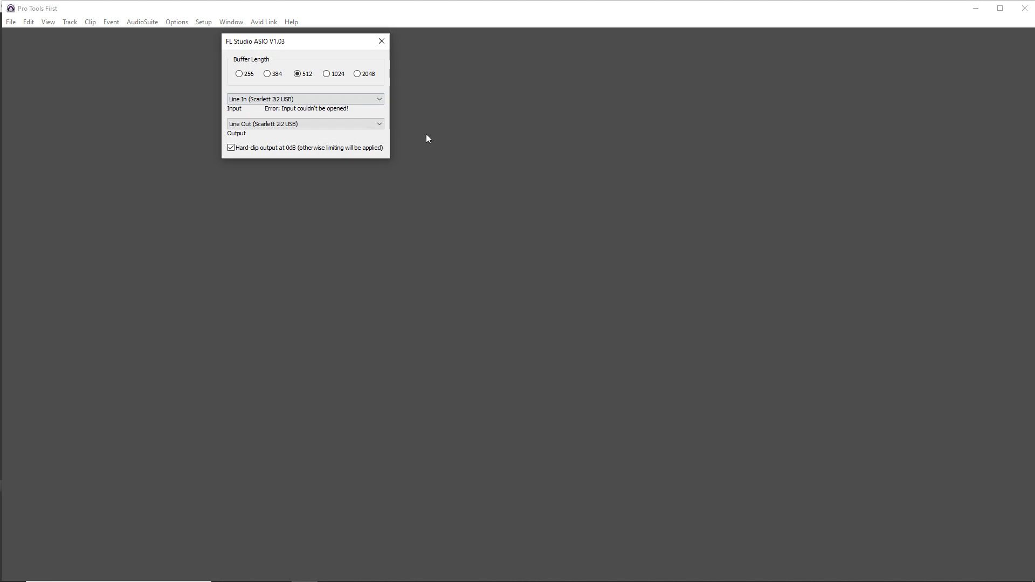
pyautogui.moveTo(290, 48); pyautogui.dragTo(513, 129)
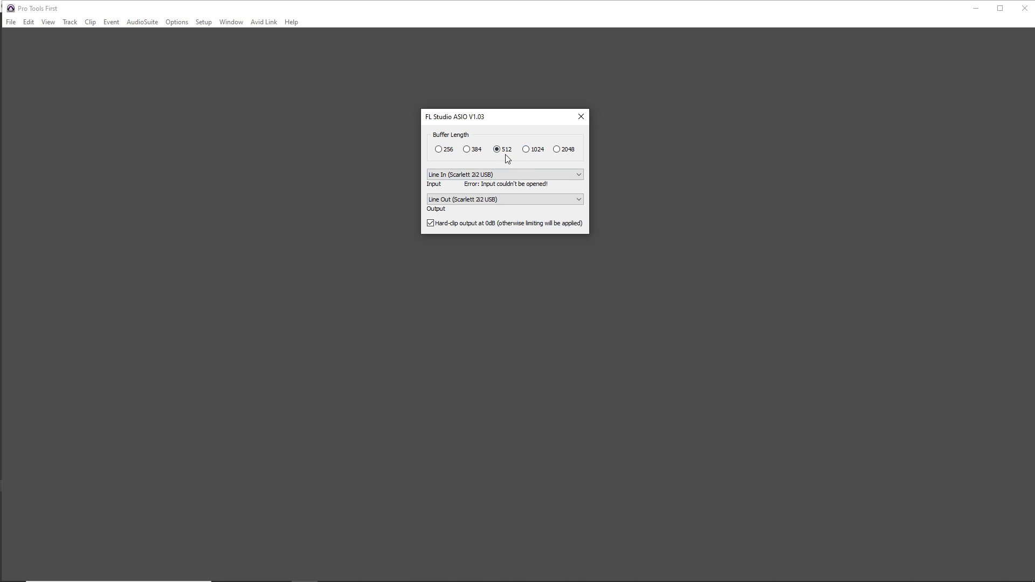
pyautogui.click(580, 116)
# Create a blank session named 'New PTF Guide' with Create From Template unchecked.
pyautogui.click(10, 22)
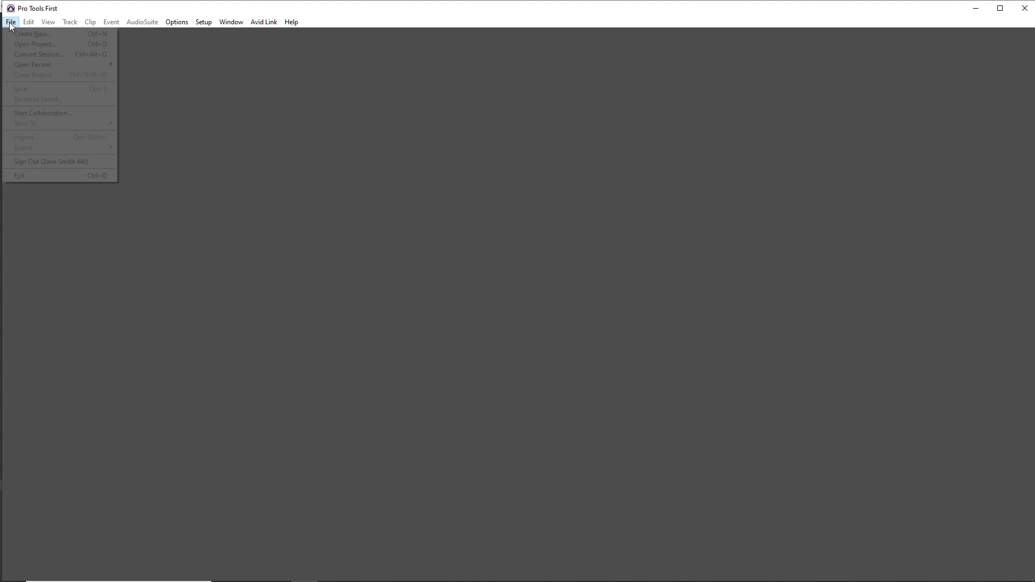
pyautogui.click(22, 35)
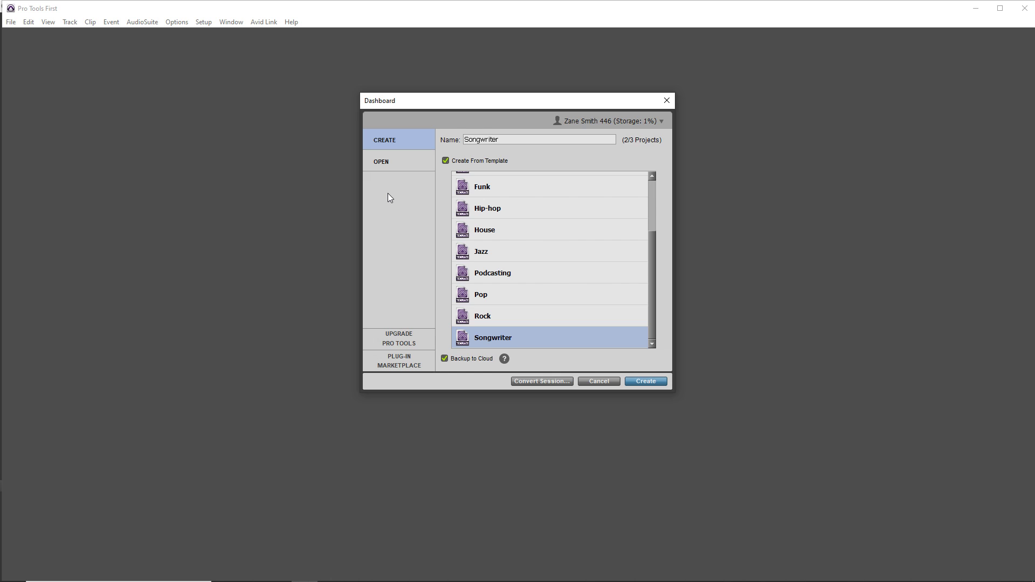
pyautogui.click(445, 161)
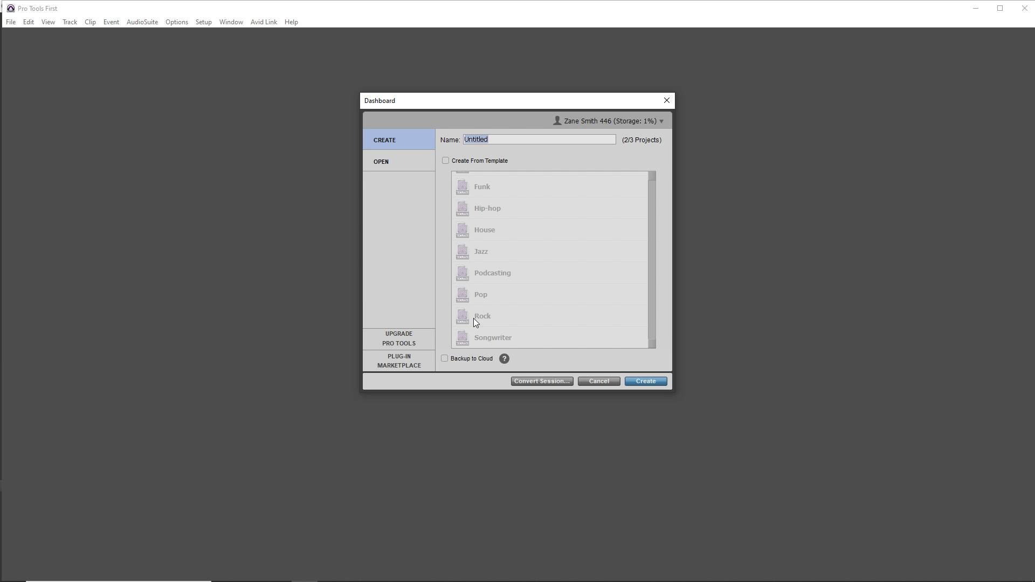
pyautogui.write('New PTF Guide')
pyautogui.click(654, 384)
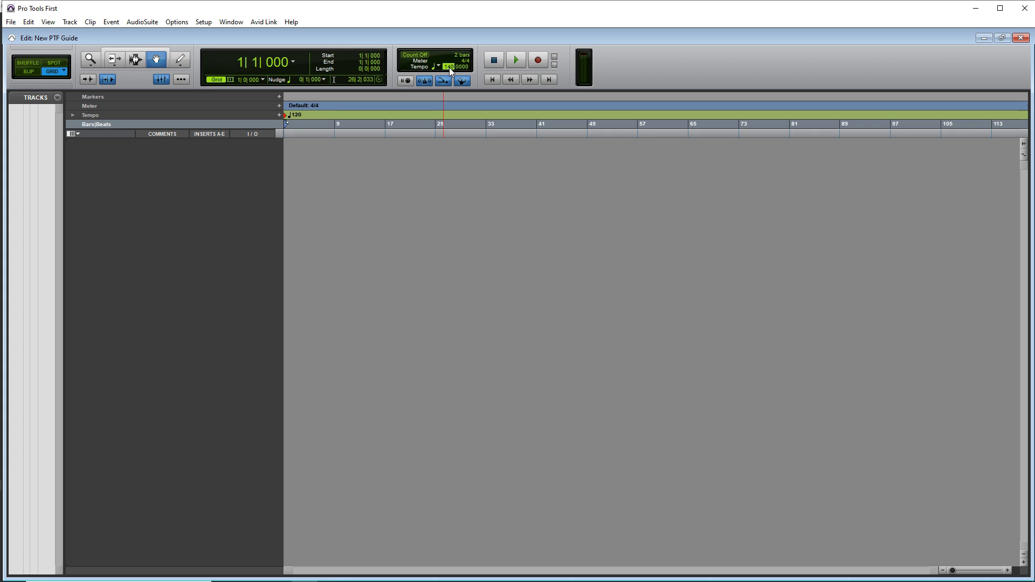
# Commit 140 BPM as the session tempo.
pyautogui.press('Return')
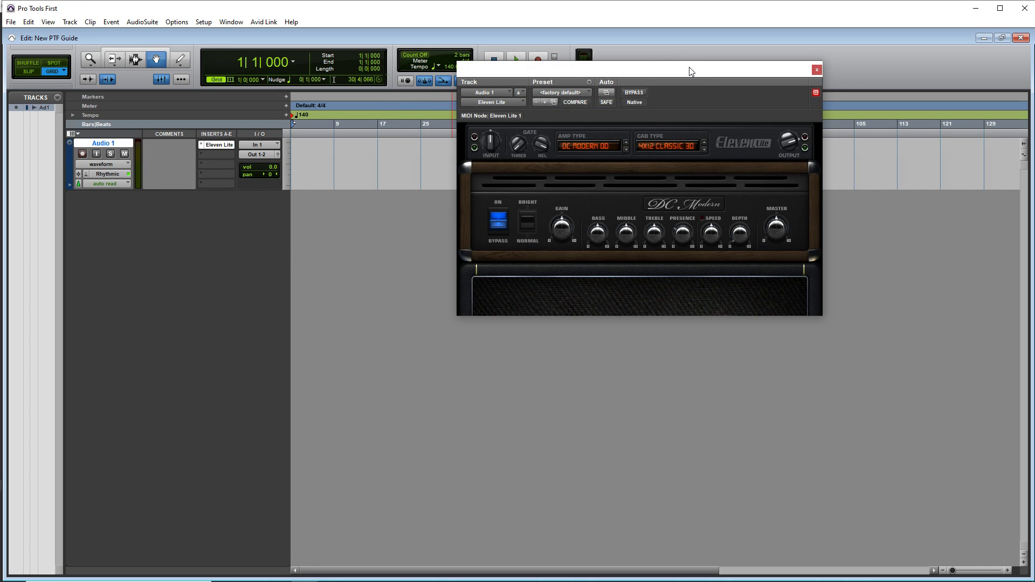
# Drag the Eleven Lite amp window lower on the screen.
pyautogui.moveTo(690, 69); pyautogui.dragTo(581, 139)
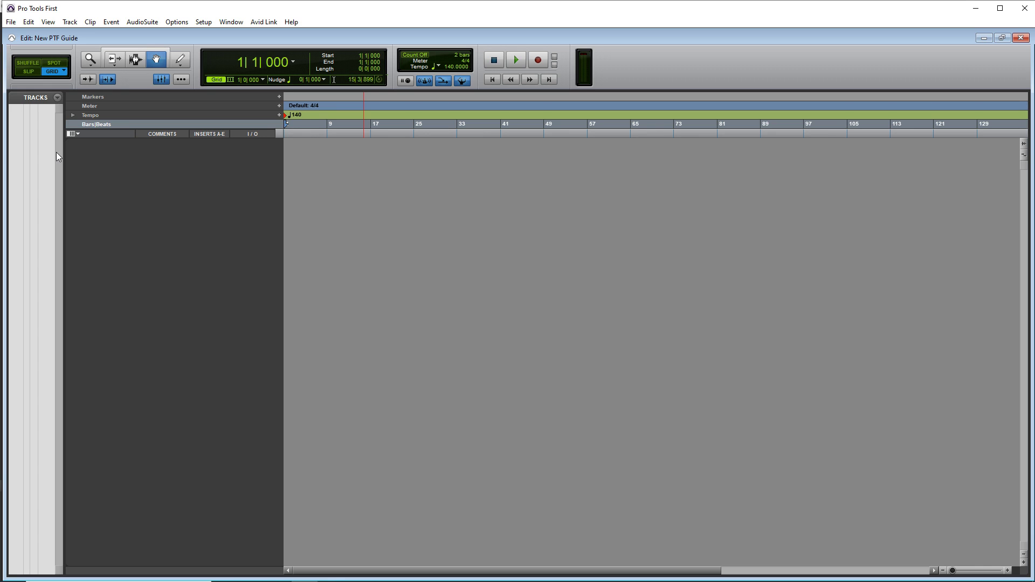
# Create a mono audio track named 'Electric Guitar 1'.
pyautogui.click(70, 22)
pyautogui.click(75, 33)
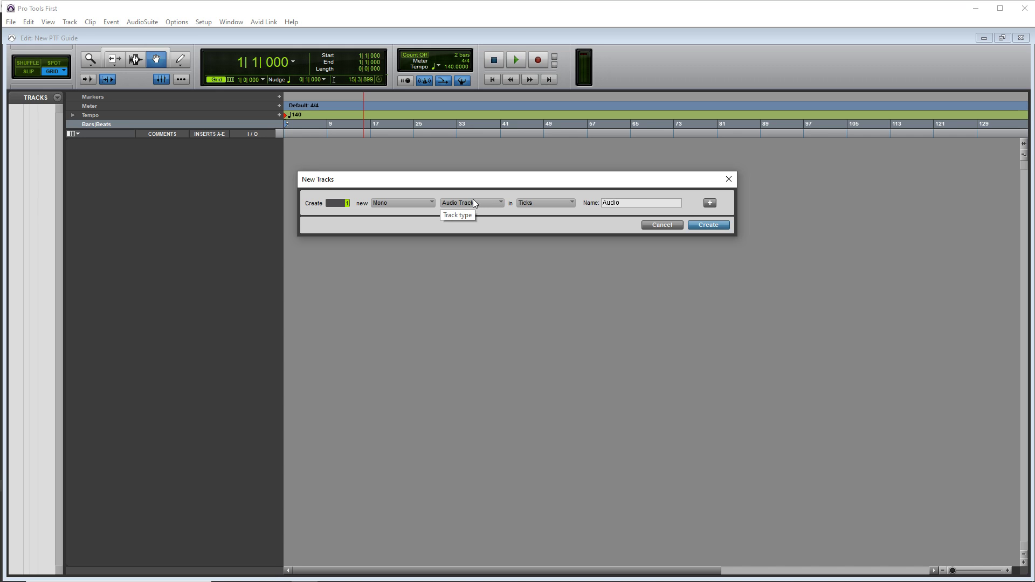
pyautogui.click(643, 202)
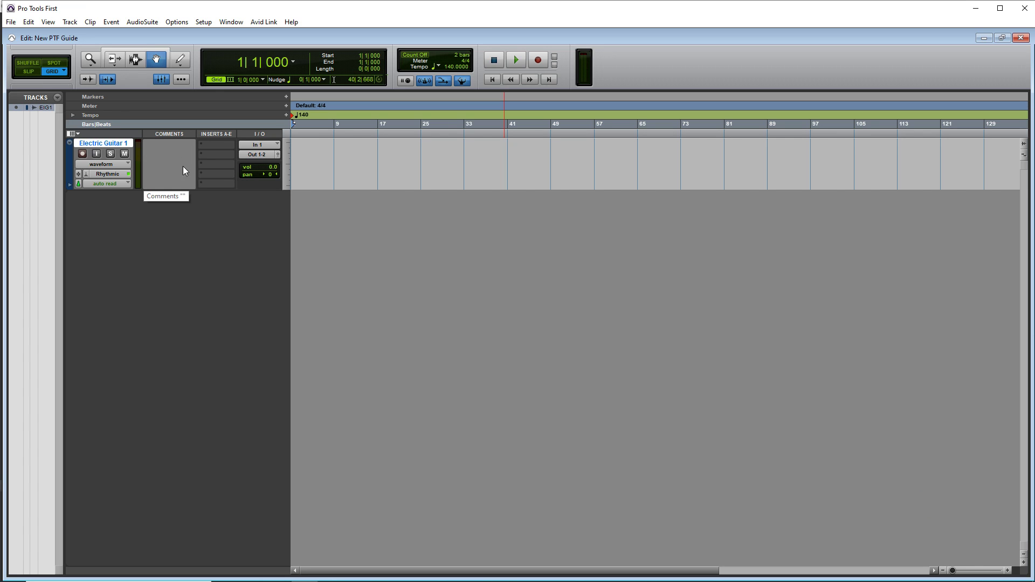
pyautogui.click(164, 176)
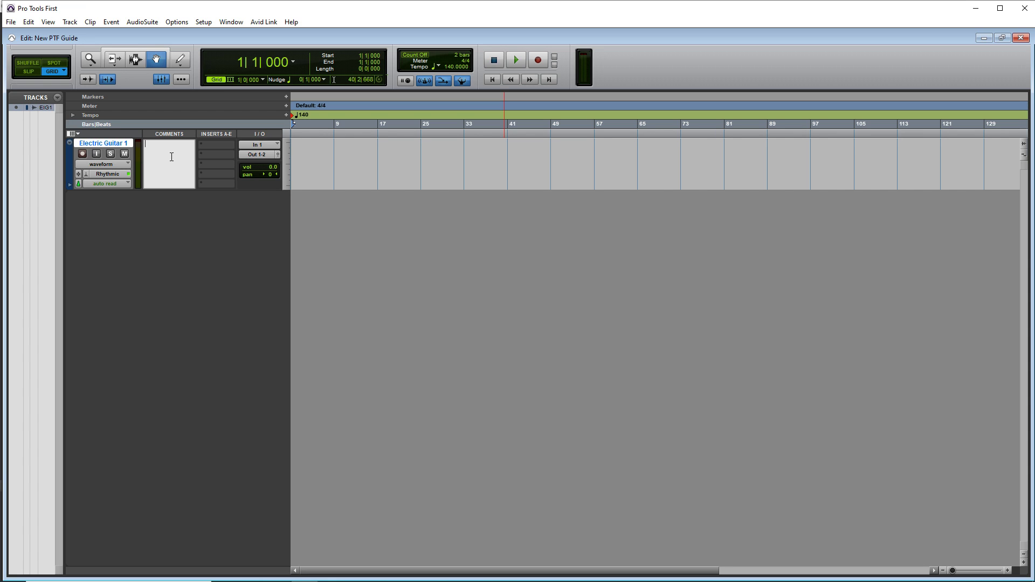
# Set the Electric Guitar 1 track's input to In 2 (Mono).
pyautogui.click(260, 145)
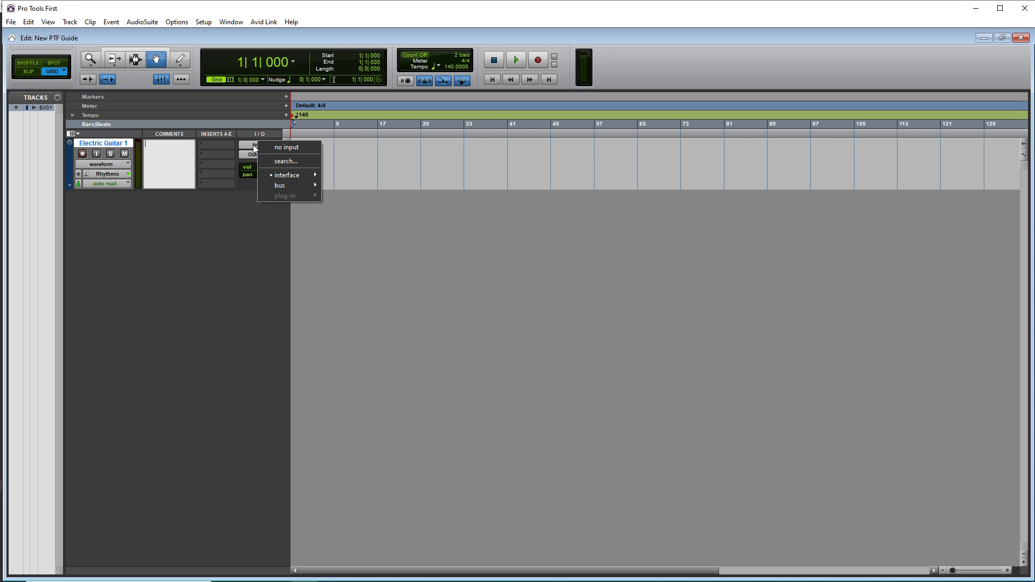
pyautogui.moveTo(279, 176)
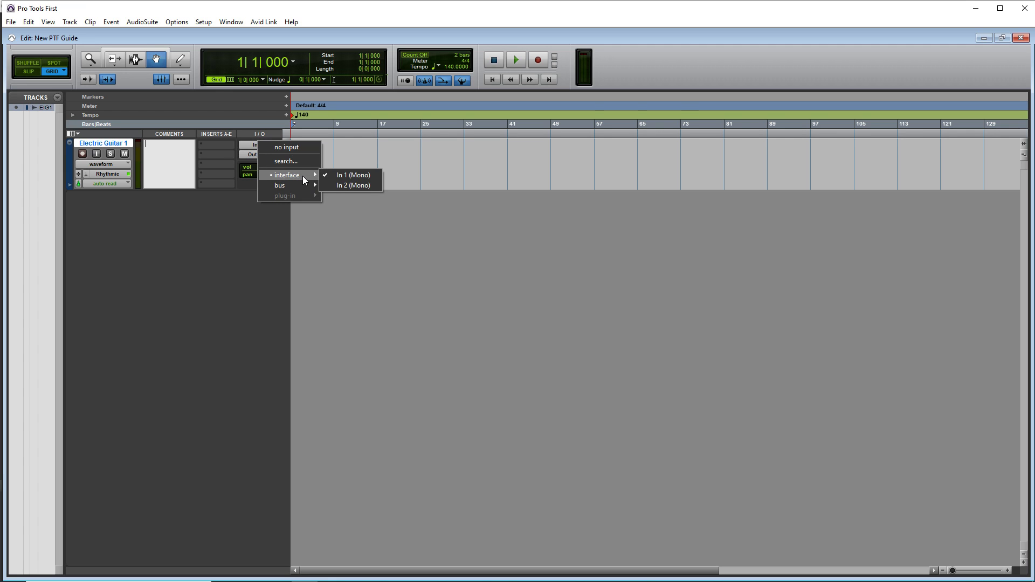
pyautogui.click(347, 185)
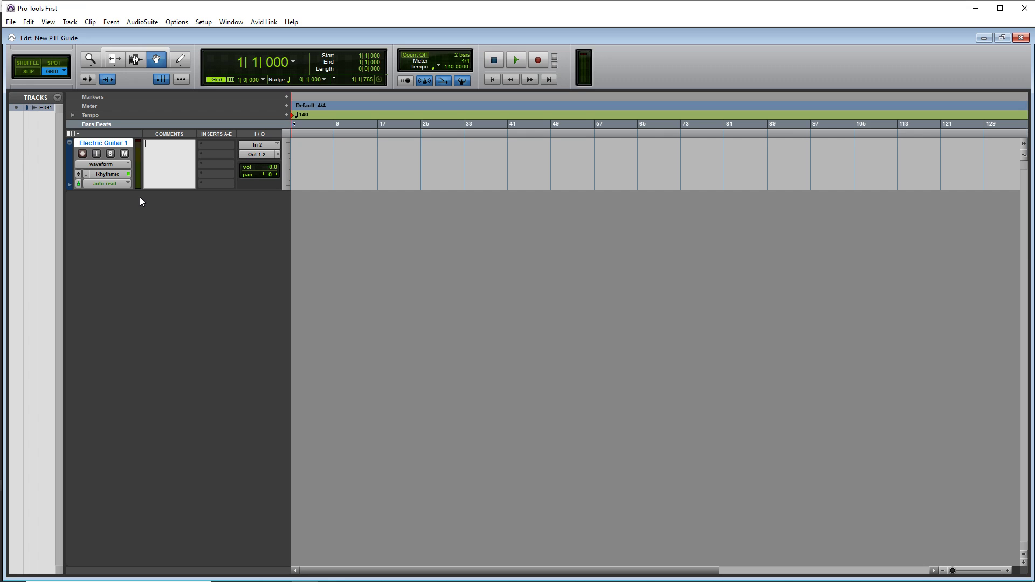
pyautogui.click(69, 22)
# Create an instrument track named 'click'.
pyautogui.click(78, 33)
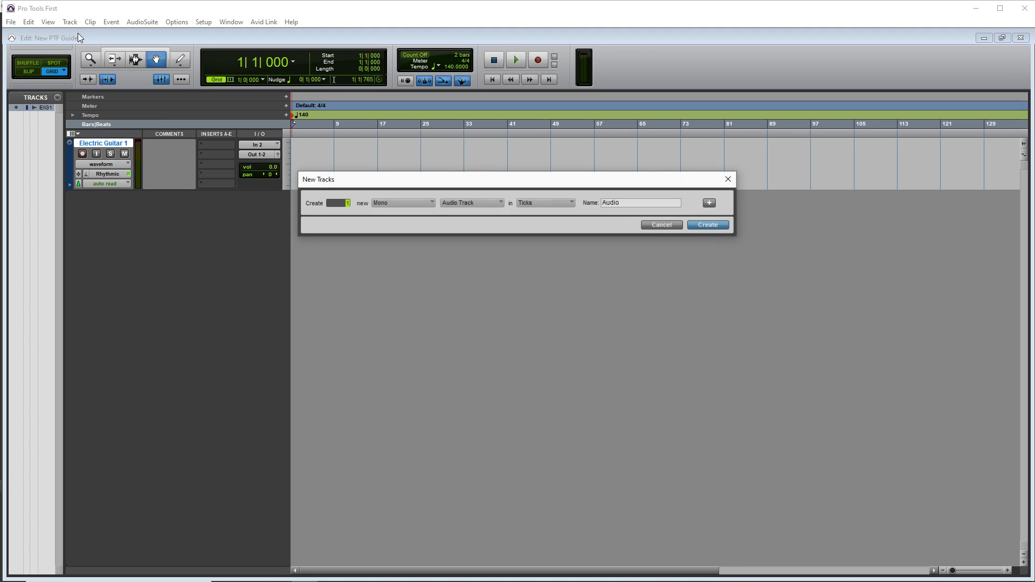
pyautogui.click(475, 204)
pyautogui.click(540, 248)
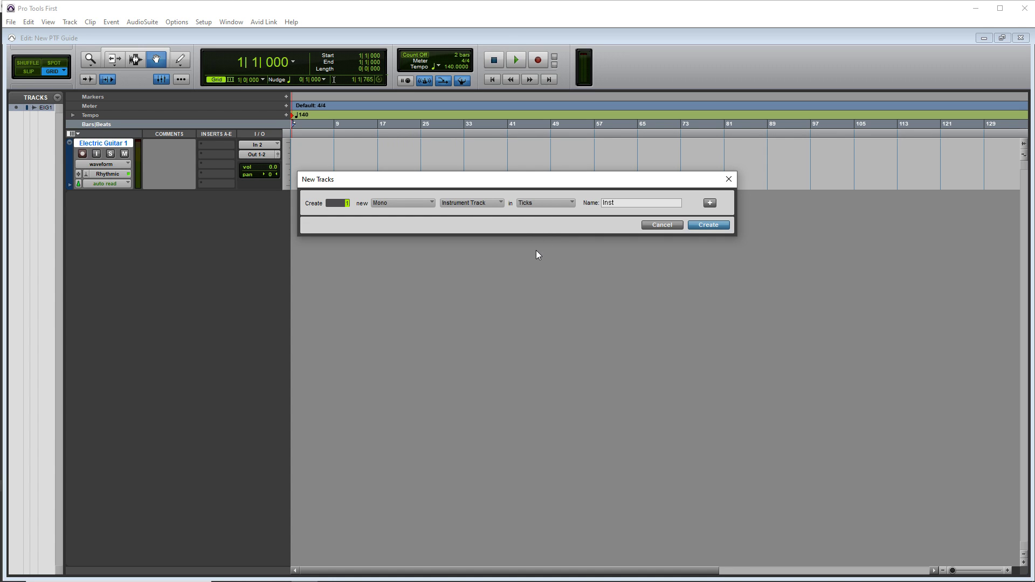
pyautogui.press('Tab')
pyautogui.write('click')
pyautogui.press('Return')
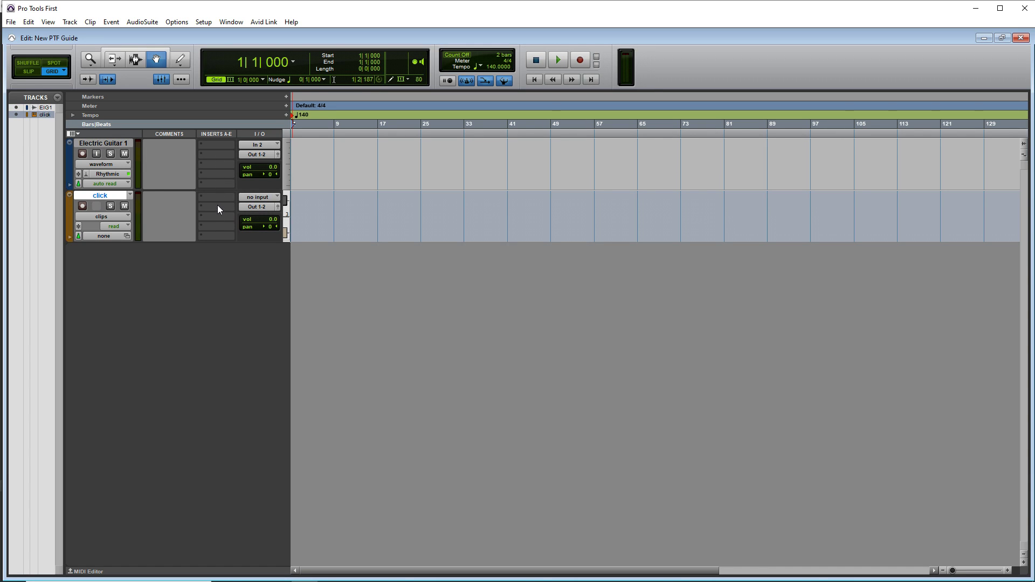
# Insert the Click II metronome plug-in on the click track.
pyautogui.click(218, 209)
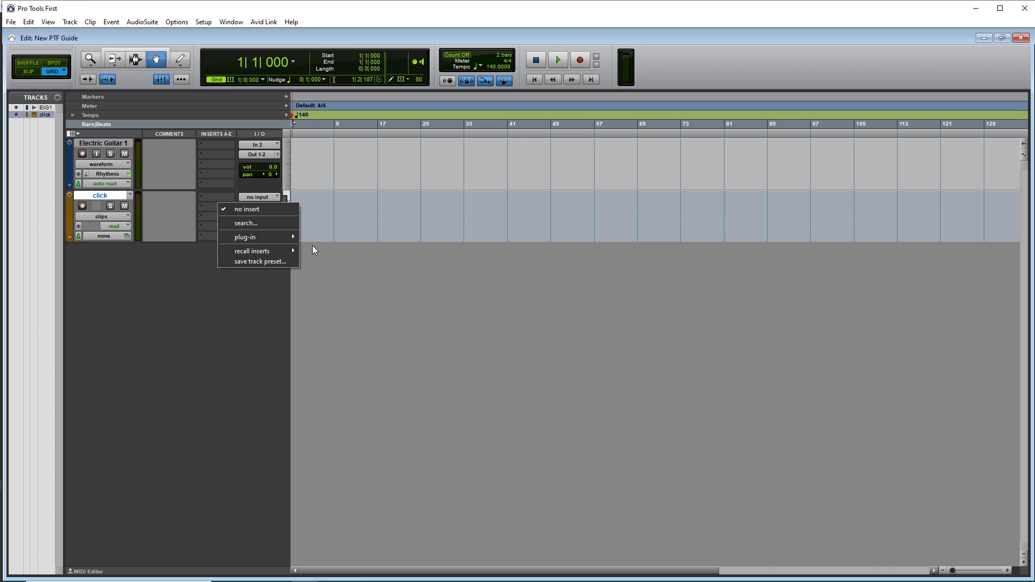
pyautogui.moveTo(281, 239)
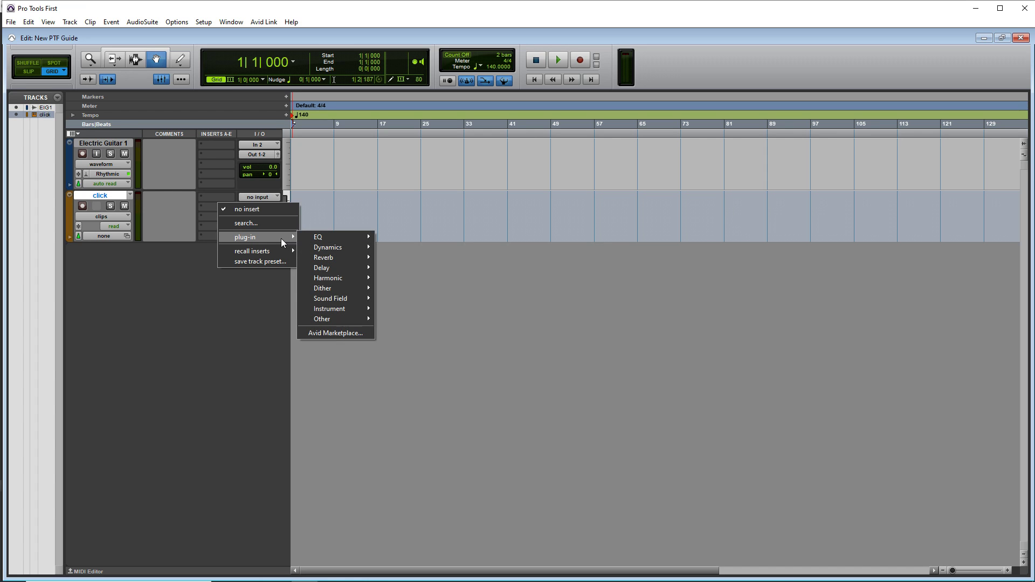
pyautogui.click(385, 309)
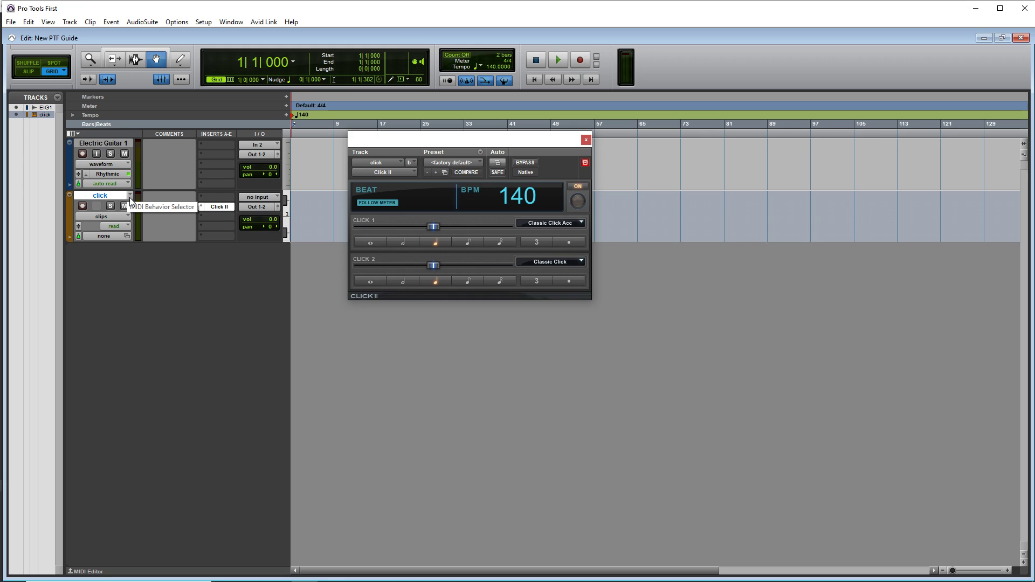
# Record-arm Electric Guitar 1 and record a take starting near bar 24.
pyautogui.click(586, 140)
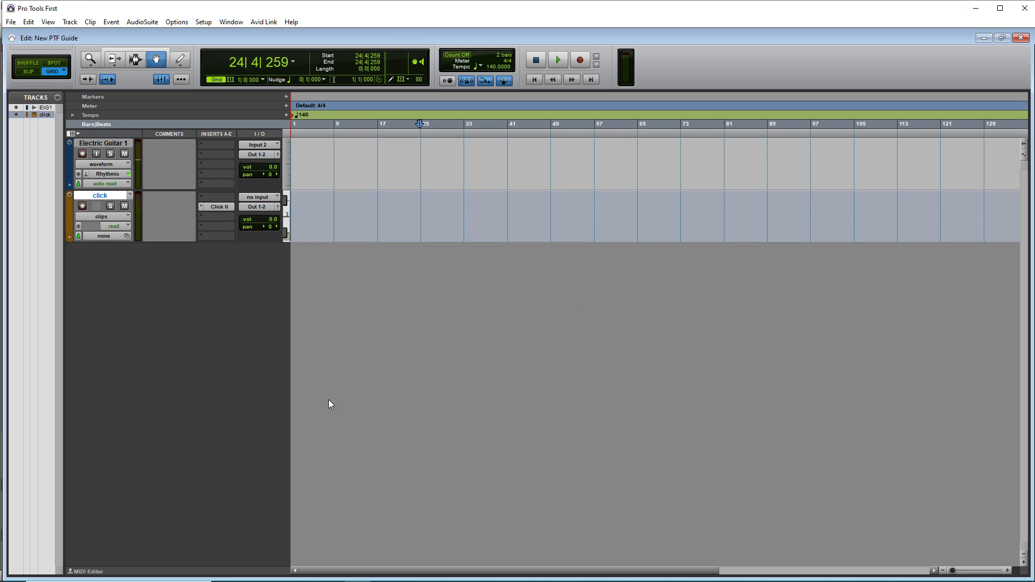
pyautogui.click(82, 154)
pyautogui.click(557, 64)
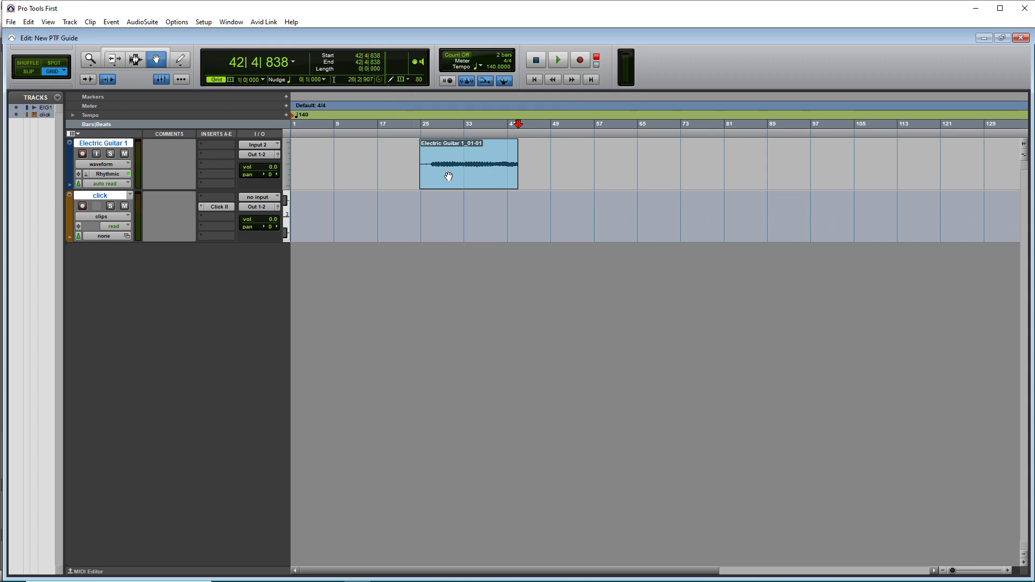
# Move the Electric Guitar clip to start at bar 40 and copy it via its context menu.
pyautogui.moveTo(471, 178); pyautogui.dragTo(538, 185)
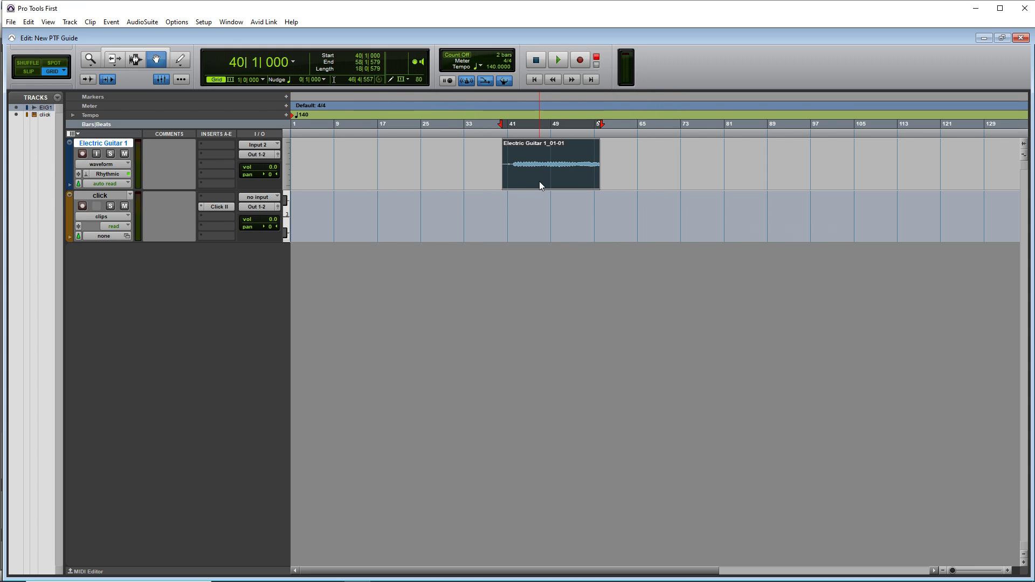
pyautogui.rightClick(539, 184)
pyautogui.click(561, 218)
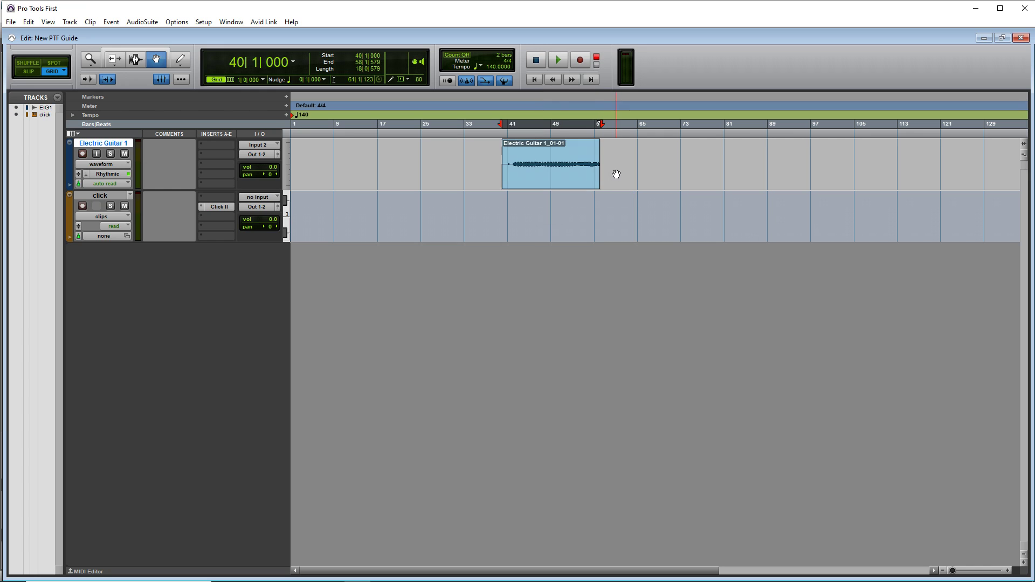
# Paste a trial copy at bar 65, undo it, and enable the Smart Tool.
pyautogui.rightClick(633, 166)
pyautogui.rightClick(636, 152)
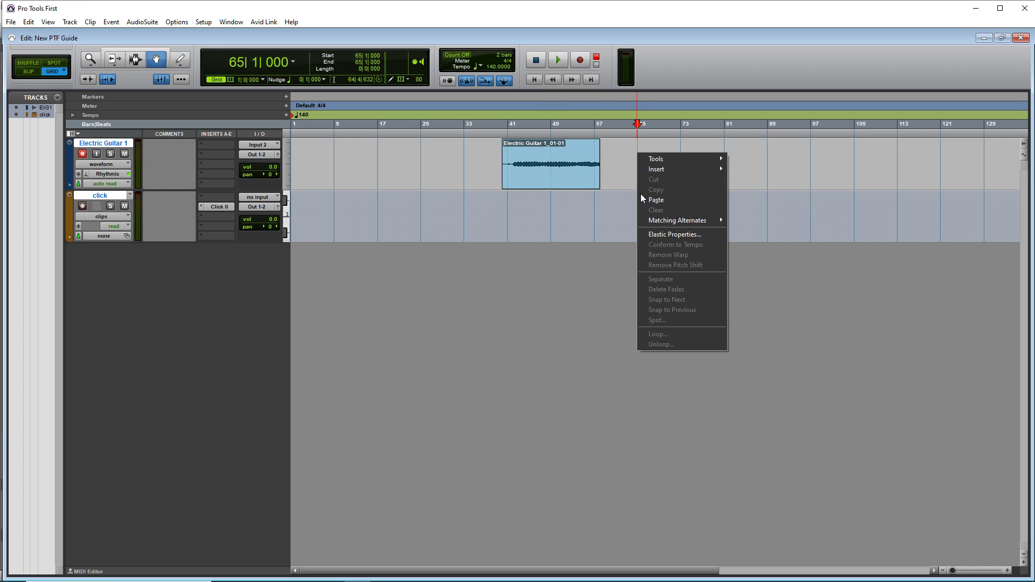
pyautogui.click(655, 199)
pyautogui.hotkey('ctrl', 'z')
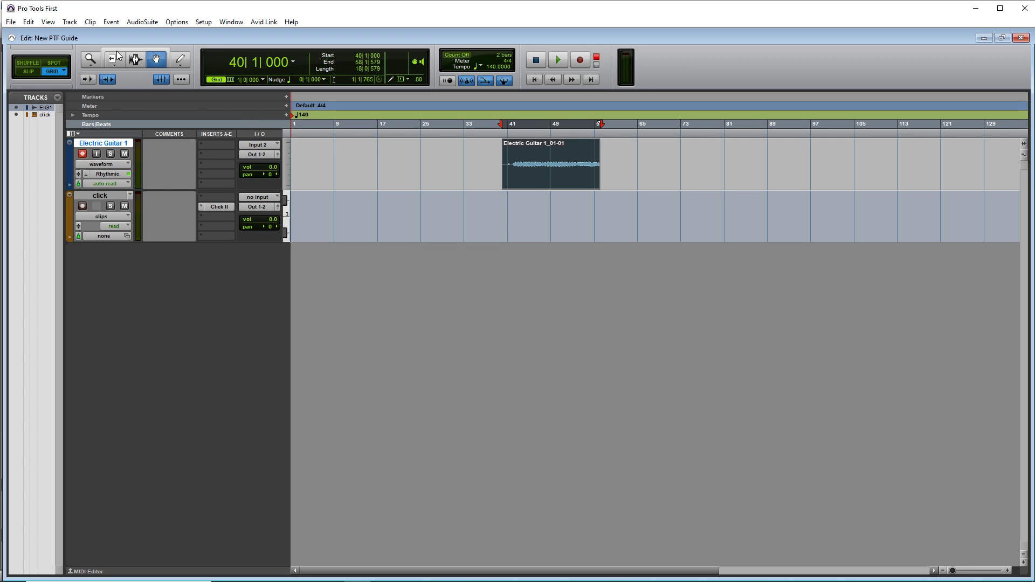
pyautogui.click(168, 50)
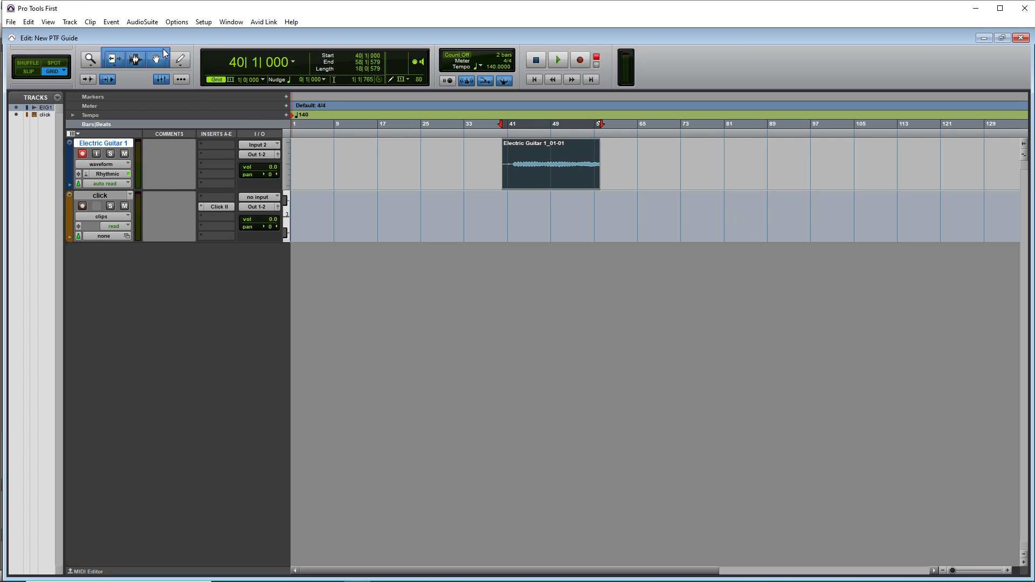
# Trim the guitar clip's start from bar 40 to bar 41 and test fades at both ends.
pyautogui.click(502, 181)
pyautogui.moveTo(502, 181); pyautogui.dragTo(508, 181)
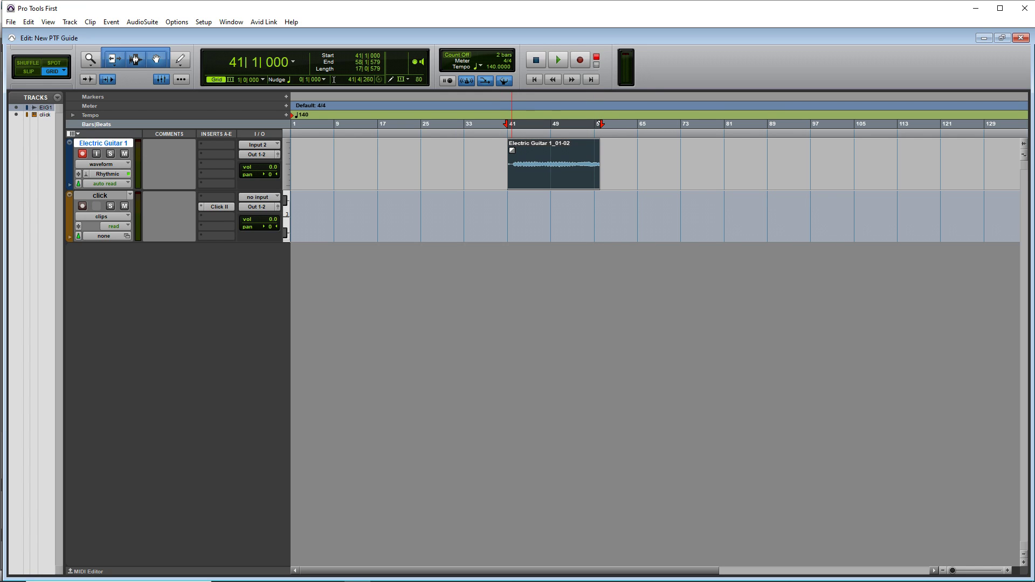
pyautogui.moveTo(510, 147)
pyautogui.mouseDown()
pyautogui.moveTo(558, 152)
pyautogui.moveTo(494, 155)
pyautogui.mouseUp()
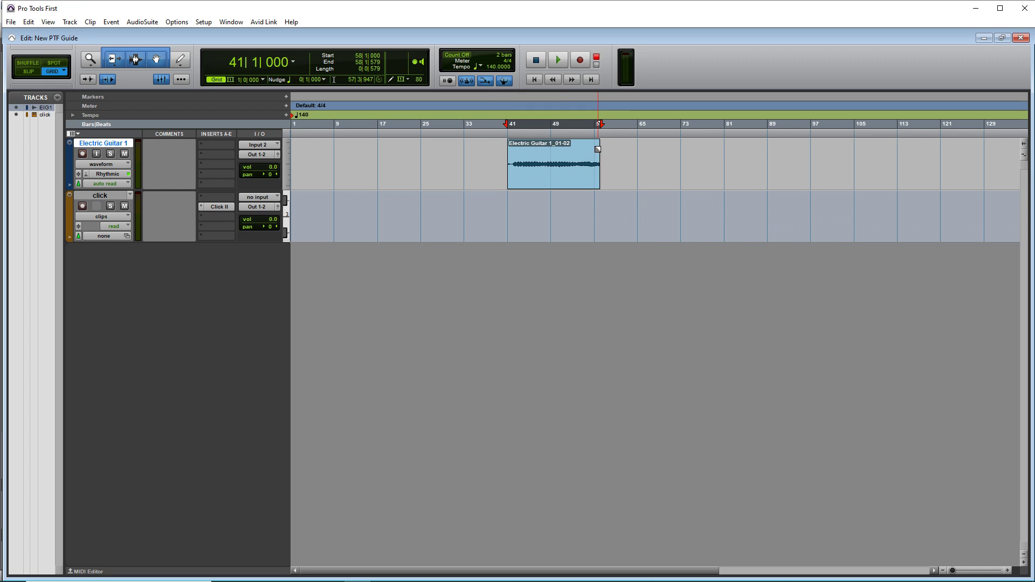
pyautogui.moveTo(596, 143)
pyautogui.mouseDown()
pyautogui.moveTo(588, 156)
pyautogui.moveTo(601, 150)
pyautogui.mouseUp()
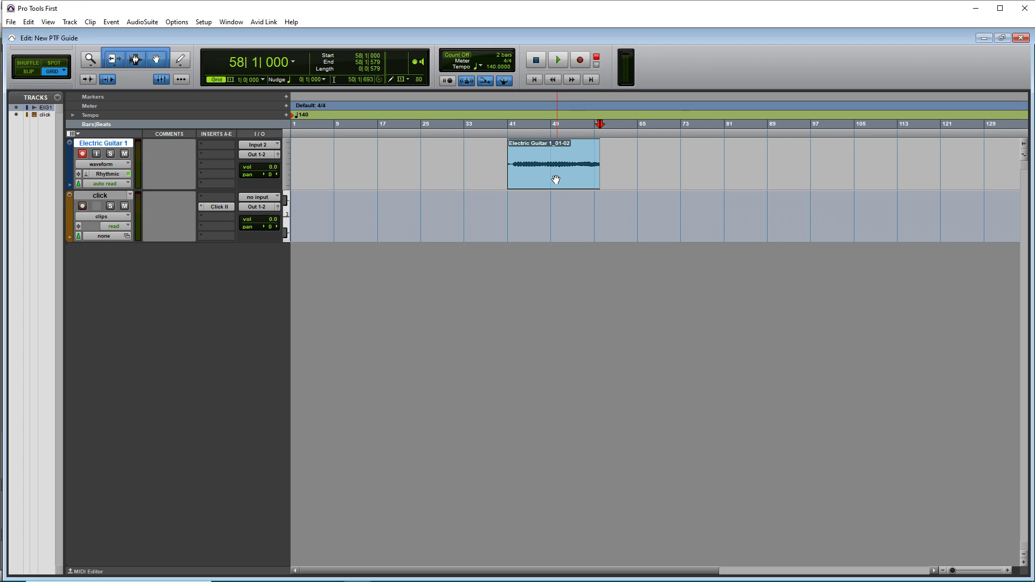
# Slide the Electric Guitar 1_01-02 clip left until it starts at bar 17.
pyautogui.moveTo(554, 177); pyautogui.dragTo(509, 175)
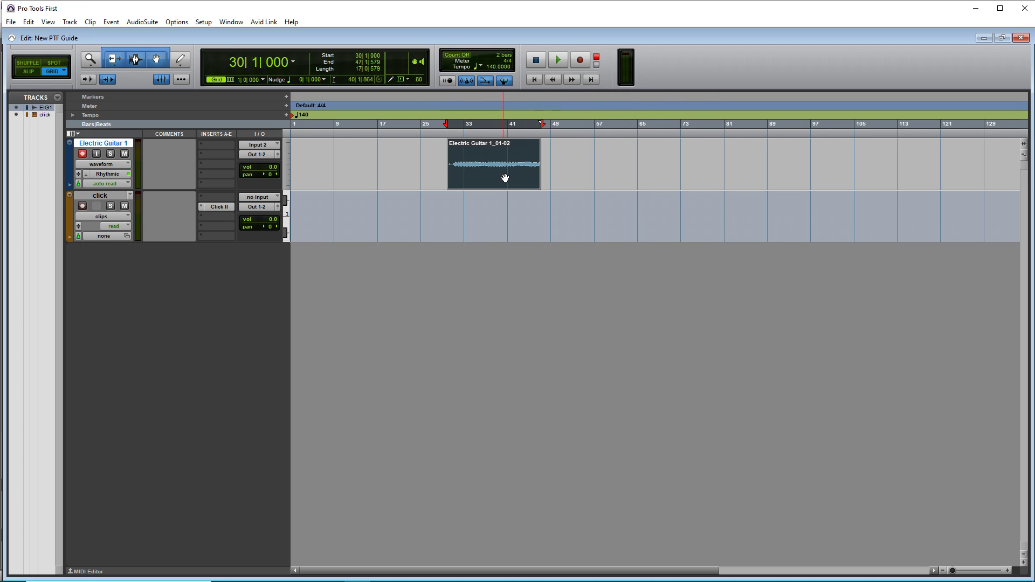
pyautogui.moveTo(505, 178); pyautogui.dragTo(418, 178)
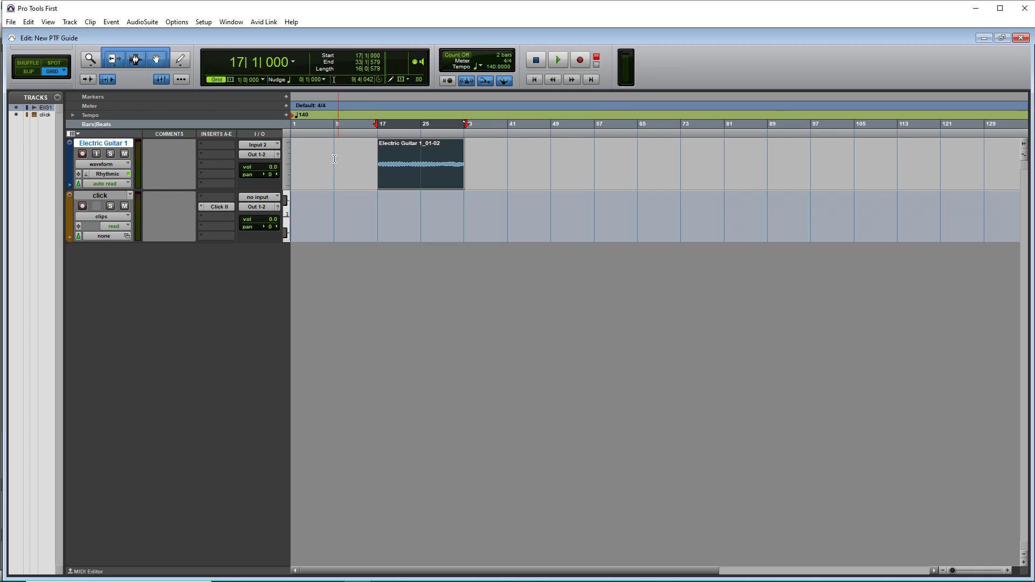
# Open the Track menu in the menu bar.
pyautogui.click(70, 22)
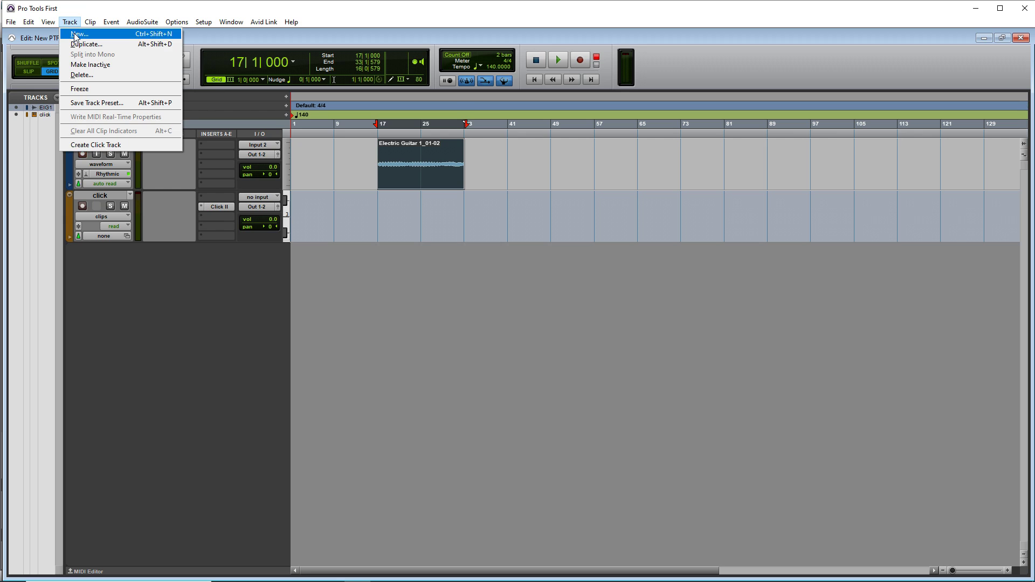
# Create a new stereo Instrument Track named 'drums' with Track > New.
pyautogui.click(74, 34)
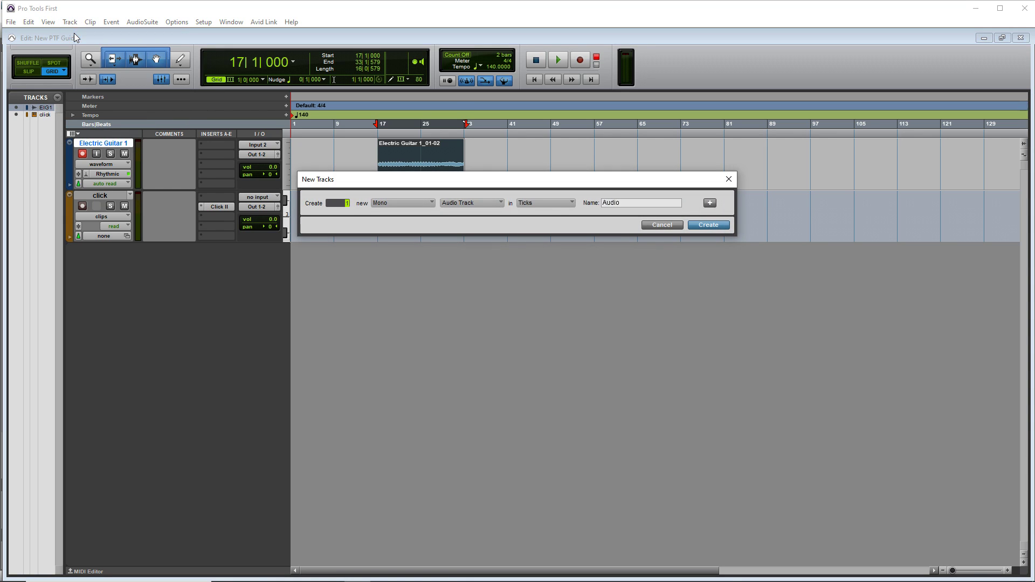
pyautogui.click(406, 205)
pyautogui.click(413, 216)
pyautogui.click(459, 206)
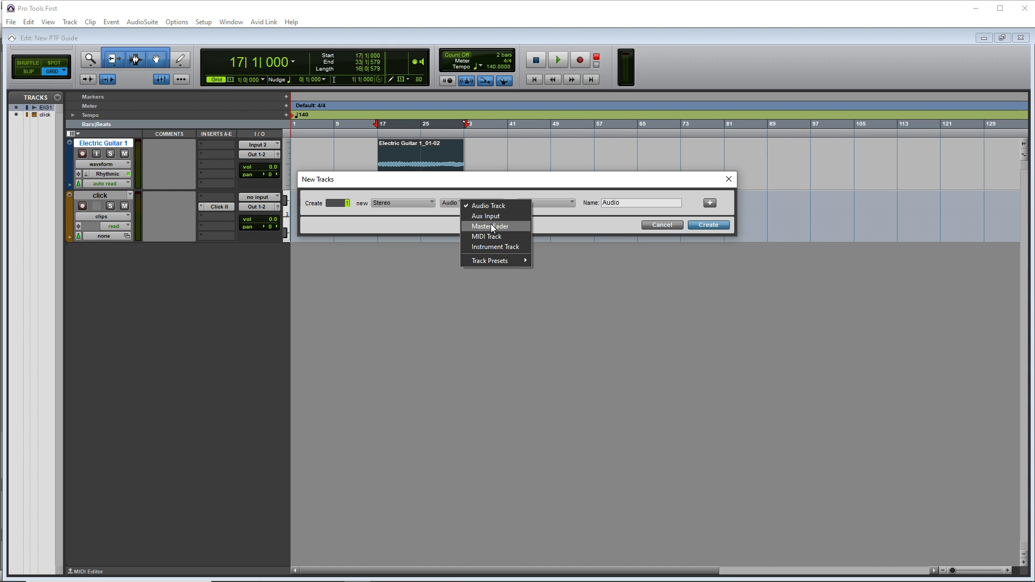
pyautogui.click(486, 247)
pyautogui.doubleClick(612, 205)
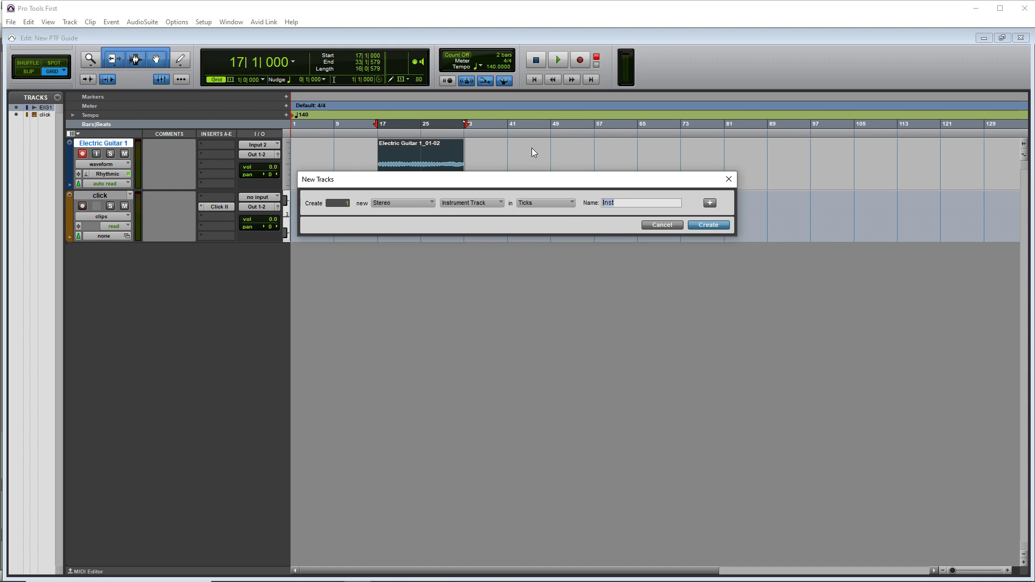
pyautogui.write('drums')
pyautogui.press('Return')
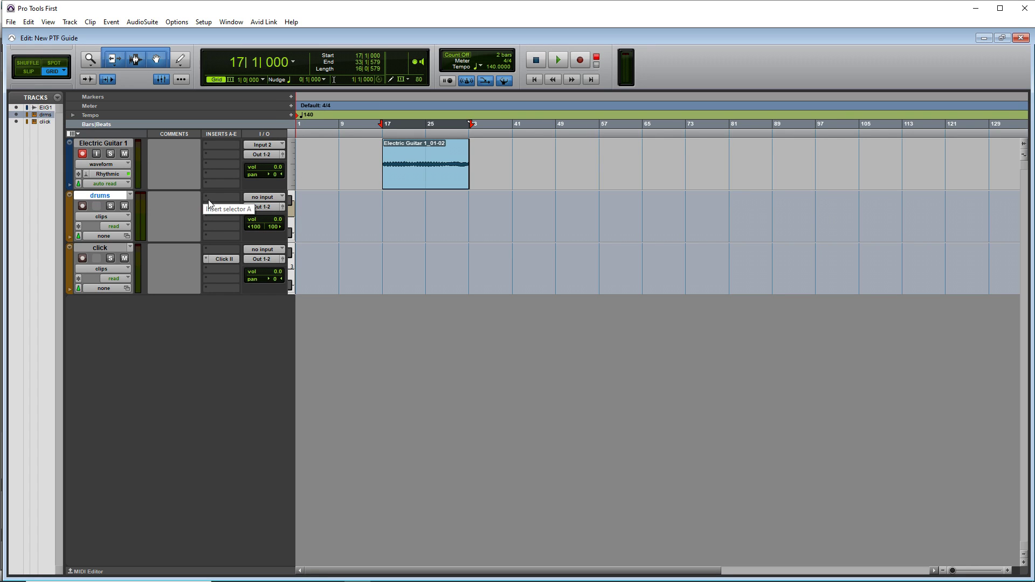
# Insert the stereo Xpand!2 instrument plug-in in the drums track's Insert A slot.
pyautogui.click(217, 207)
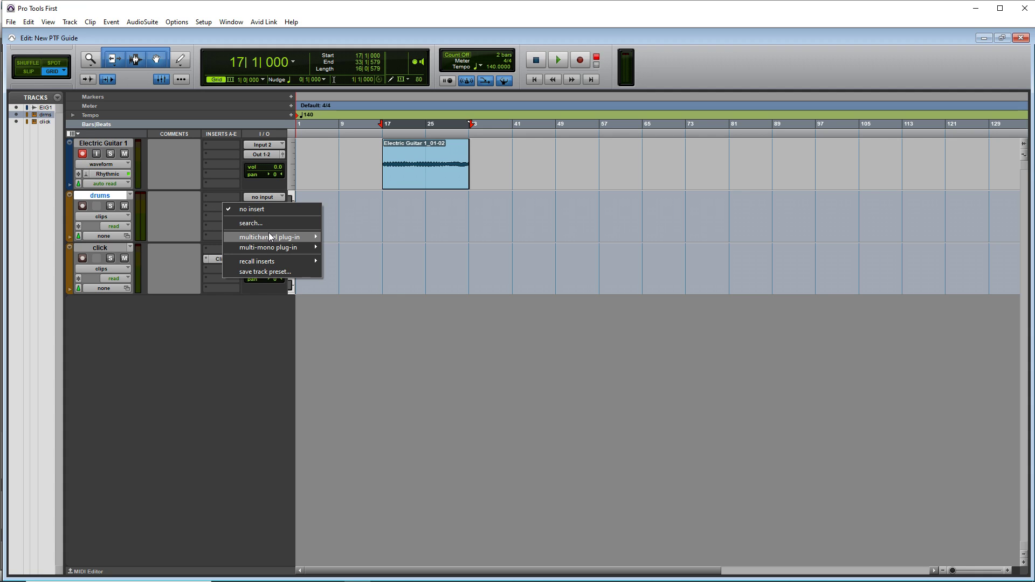
pyautogui.moveTo(269, 232)
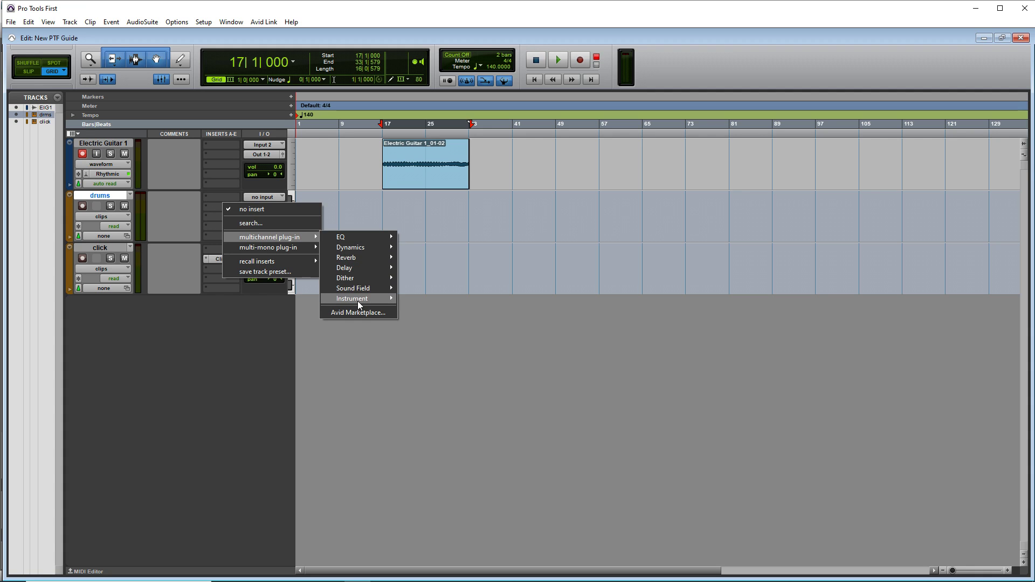
pyautogui.moveTo(371, 301)
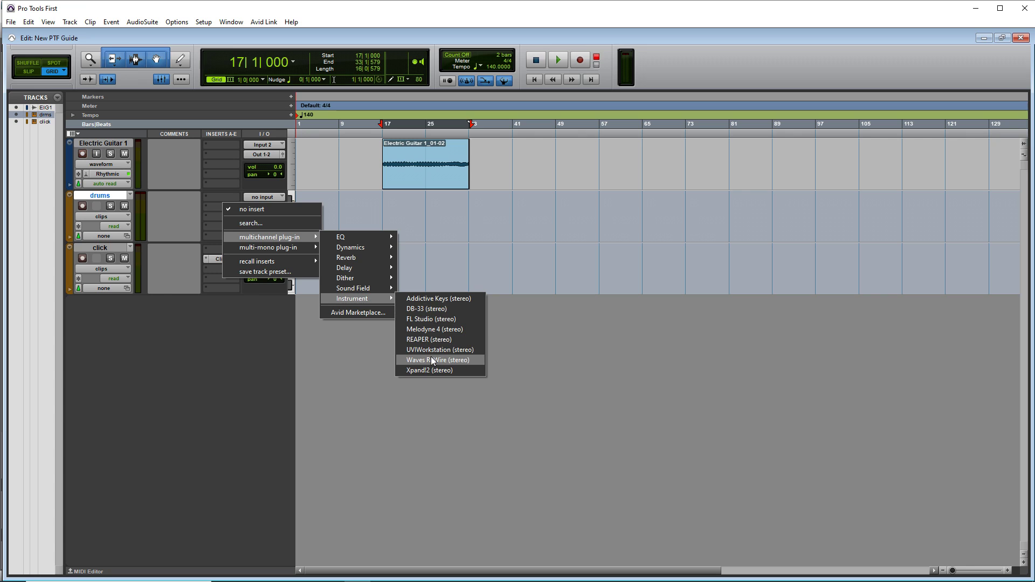
pyautogui.click(419, 371)
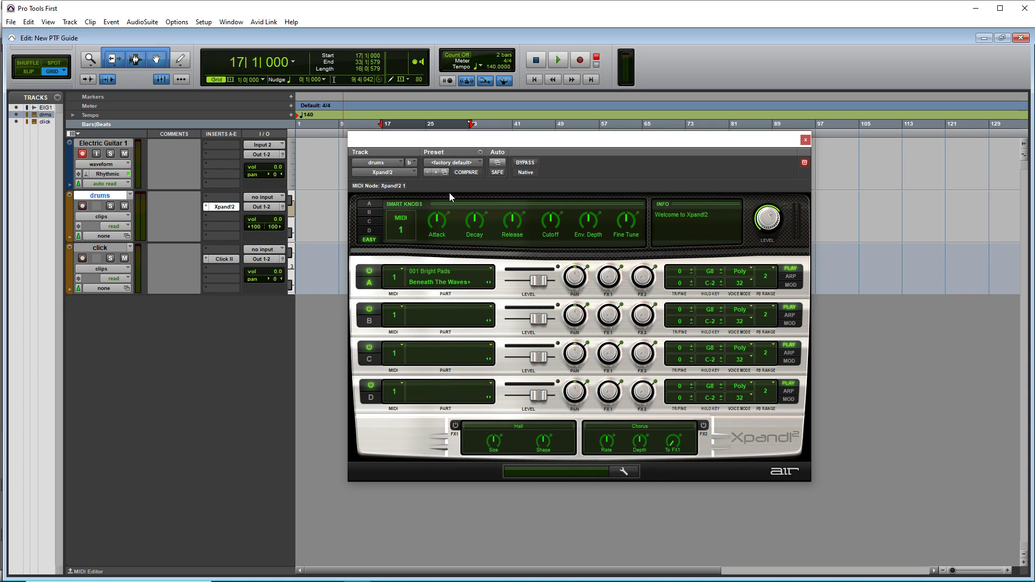
# Load the 26 Drums > 01 Pop Kit preset in the drums track's Xpand!2.
pyautogui.click(472, 164)
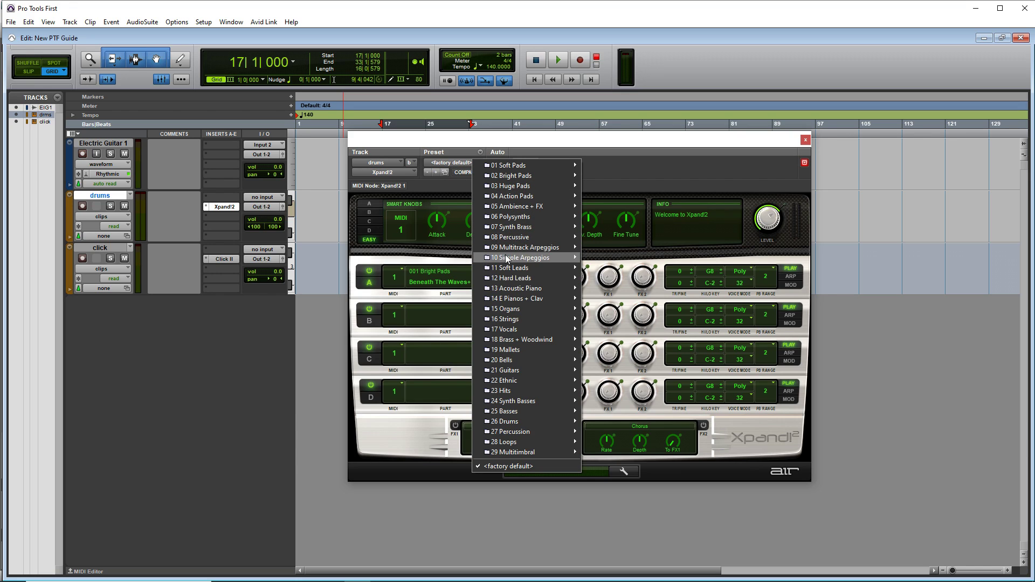
pyautogui.moveTo(519, 421)
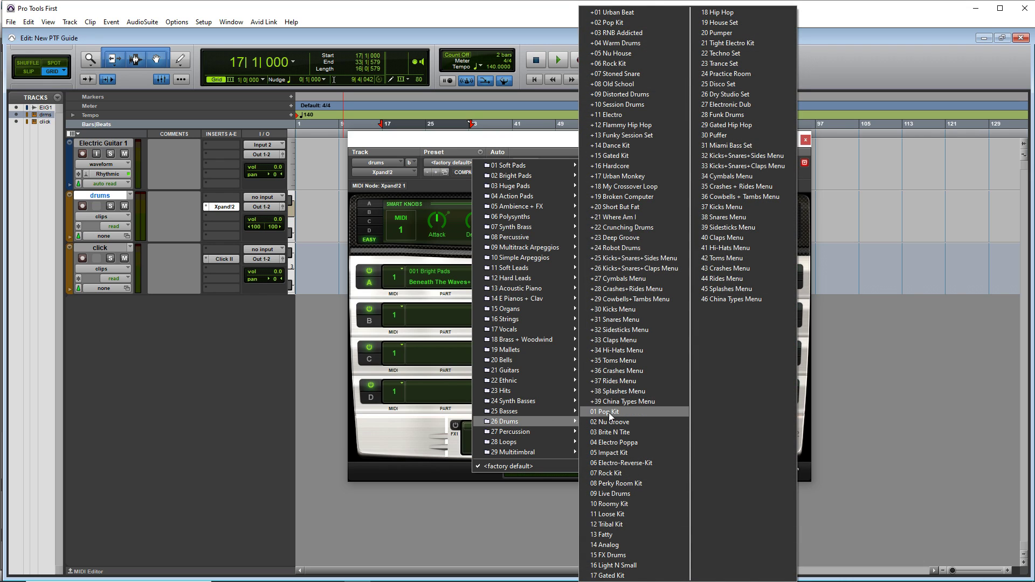
pyautogui.click(613, 412)
pyautogui.click(81, 205)
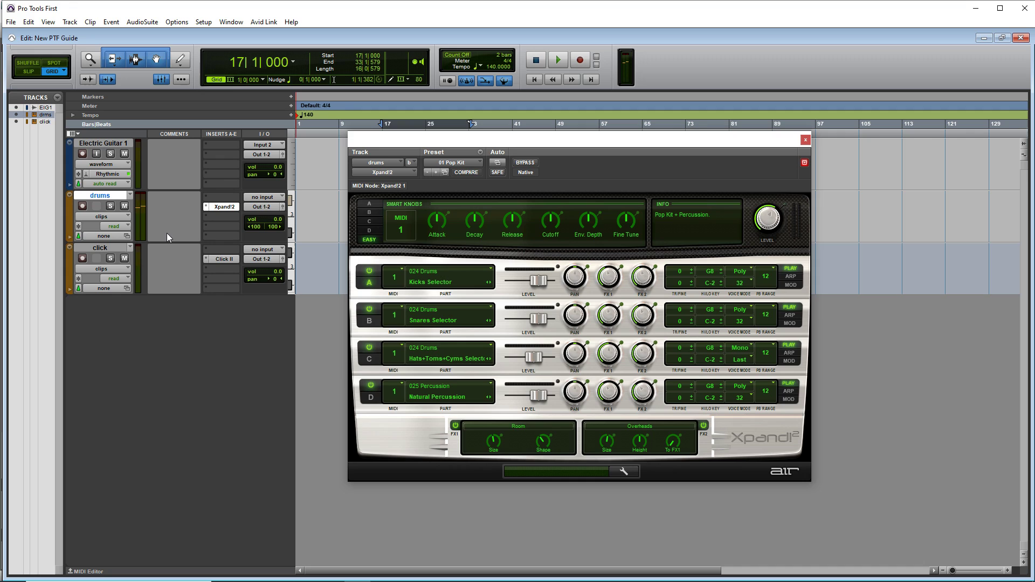
pyautogui.click(203, 23)
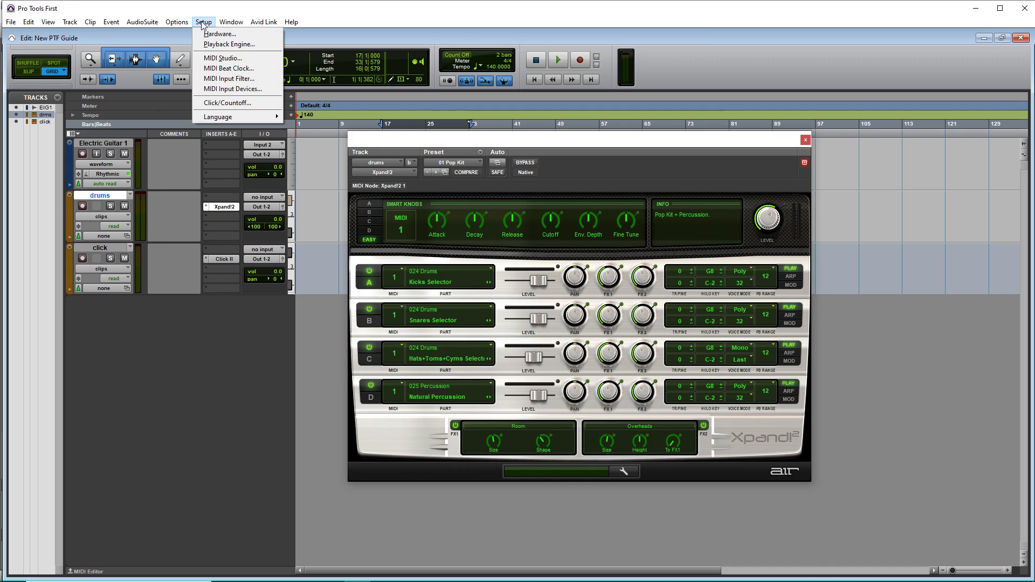
pyautogui.click(227, 89)
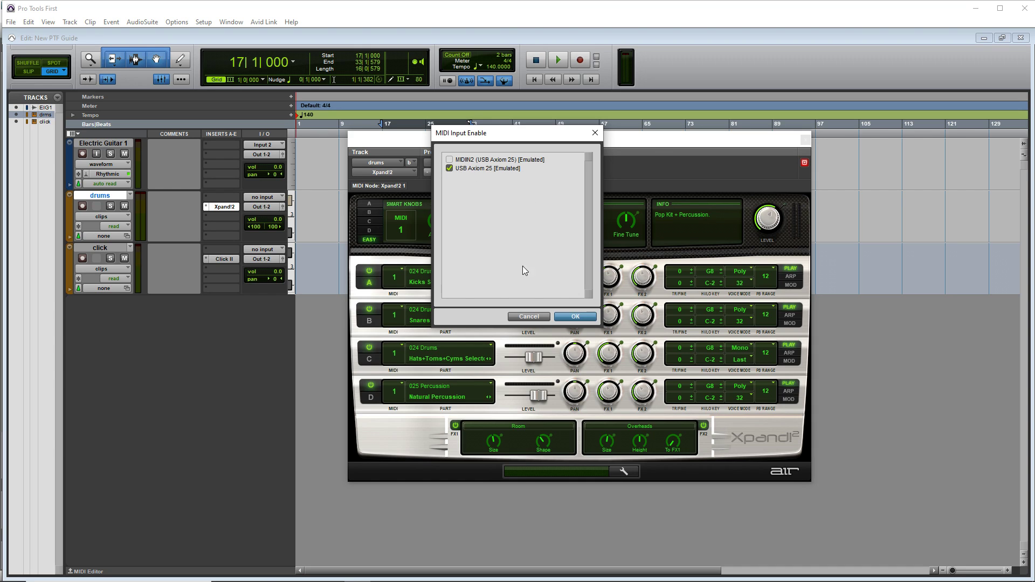
pyautogui.click(574, 317)
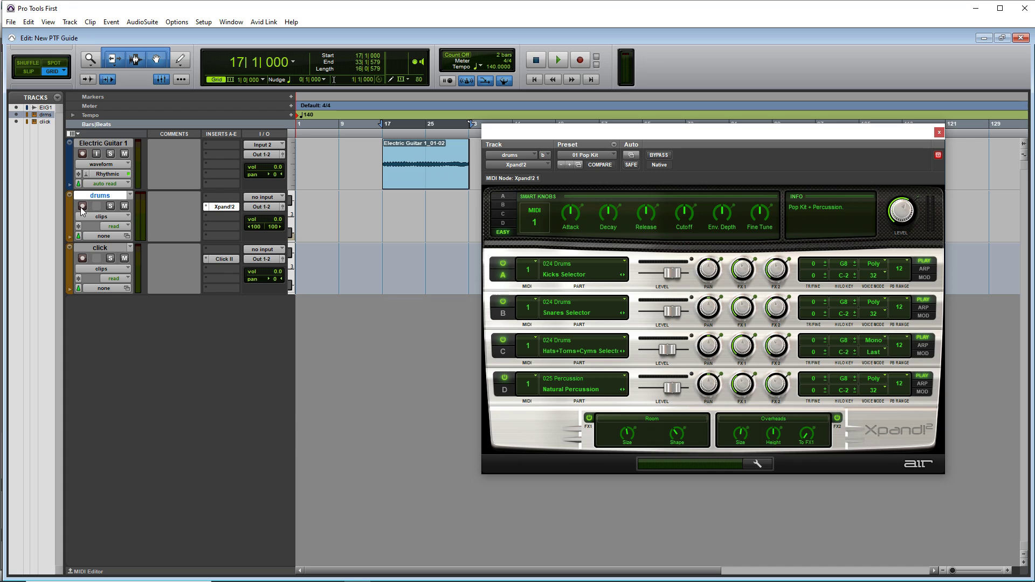
pyautogui.click(82, 207)
# Record a drum part from bar 14 on the drums track, then close Xpand!2.
pyautogui.click(579, 61)
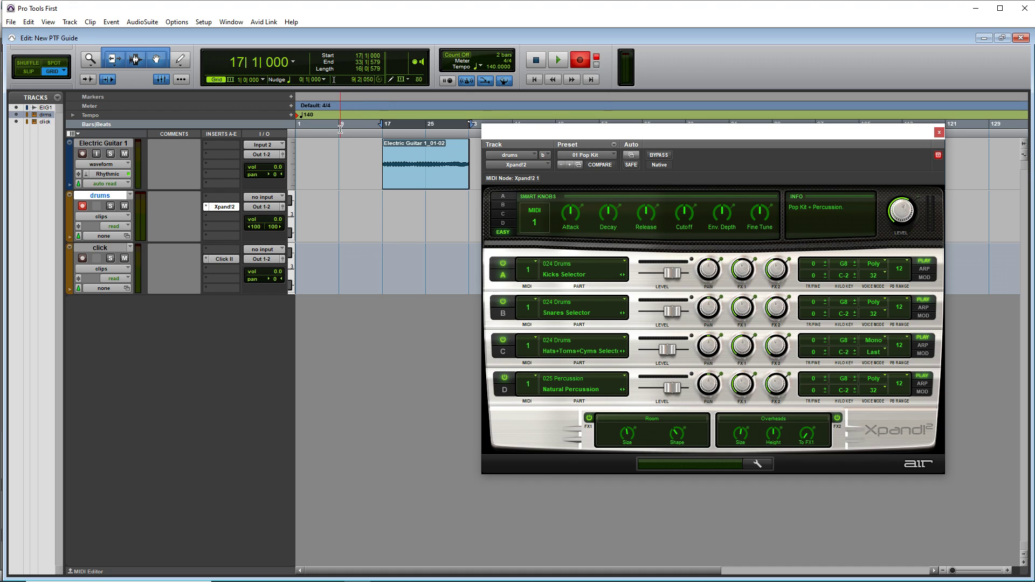
pyautogui.click(367, 141)
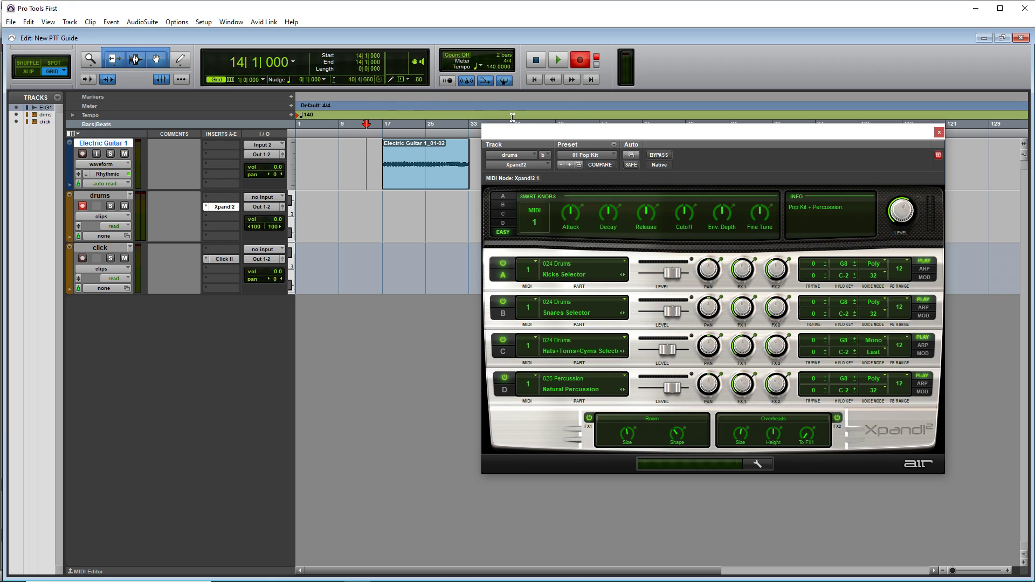
pyautogui.click(557, 61)
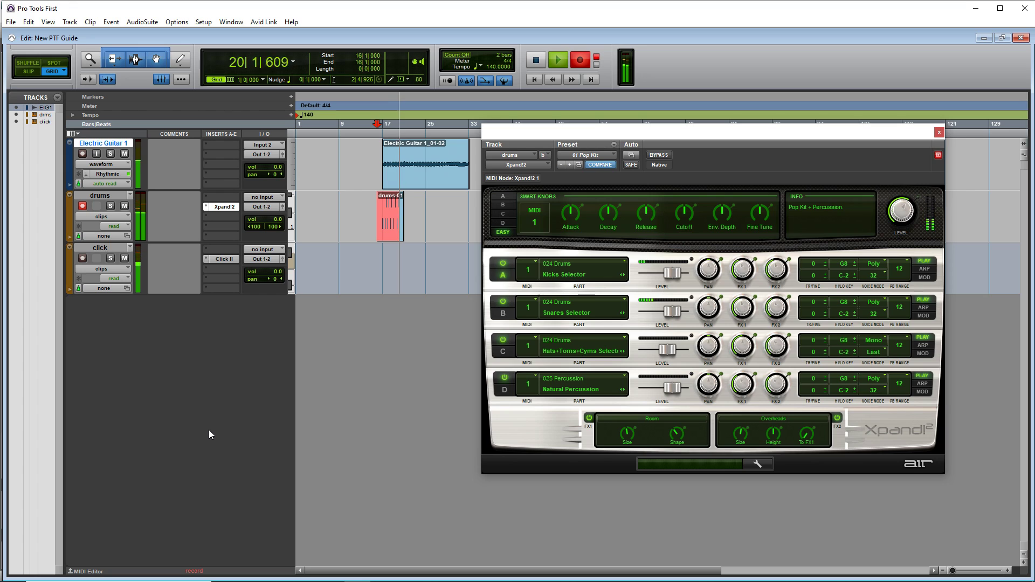
pyautogui.press('space')
pyautogui.click(939, 134)
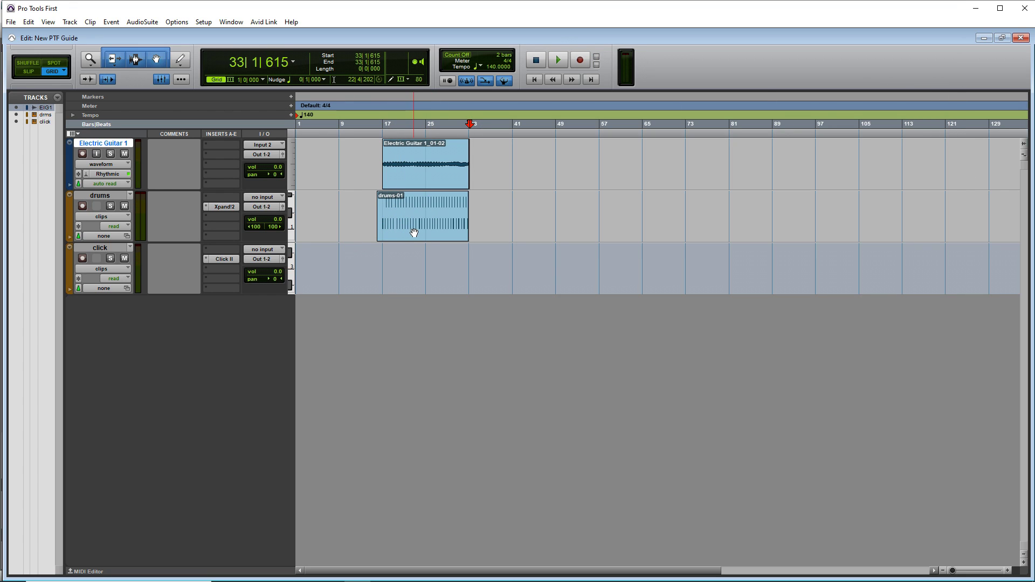
# Move the drums-01 clip to bar 20 and paste a copy at bar 46.
pyautogui.moveTo(414, 231); pyautogui.dragTo(435, 234)
pyautogui.rightClick(436, 234)
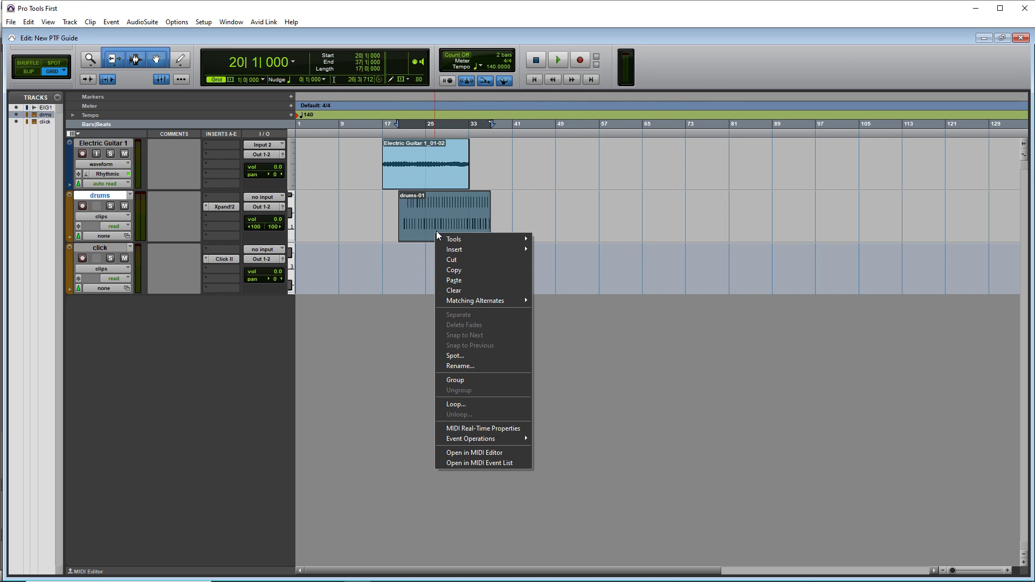
pyautogui.click(470, 270)
pyautogui.click(538, 232)
pyautogui.rightClick(539, 209)
pyautogui.click(557, 254)
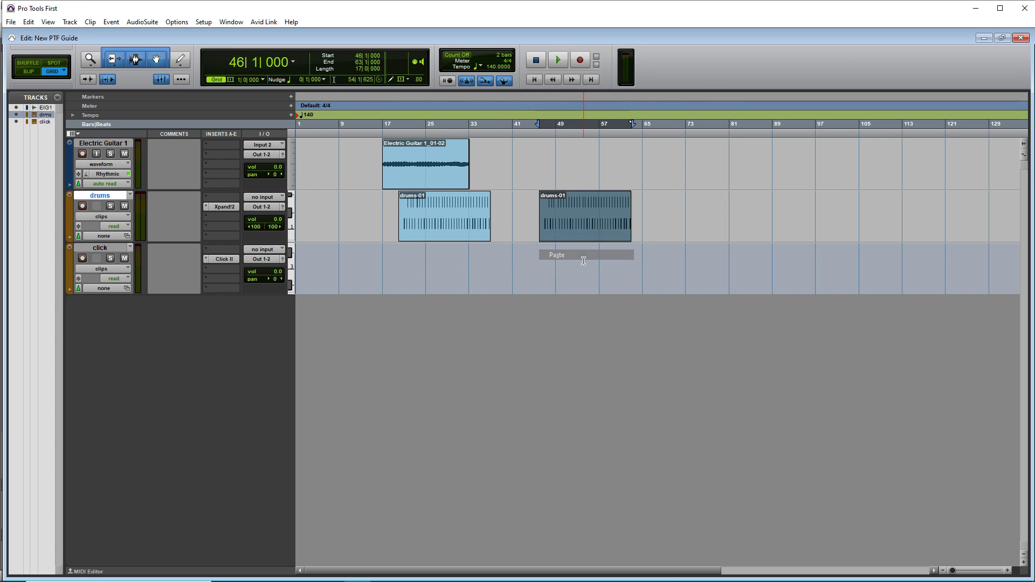
# Remove the pasted drums copy and open drums-01 in the MIDI editor.
pyautogui.press('+')
pyautogui.press('Delete')
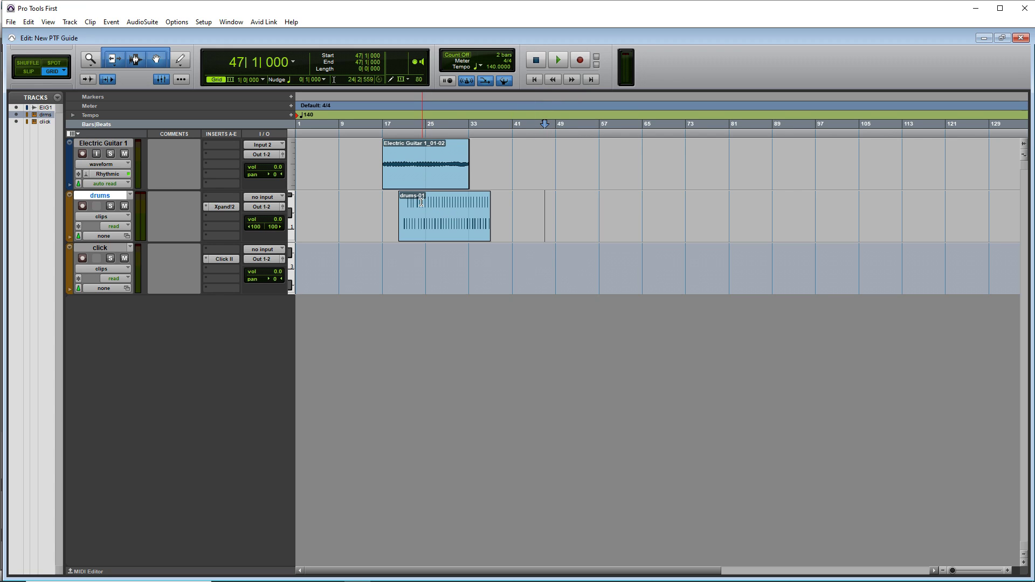
pyautogui.click(425, 230)
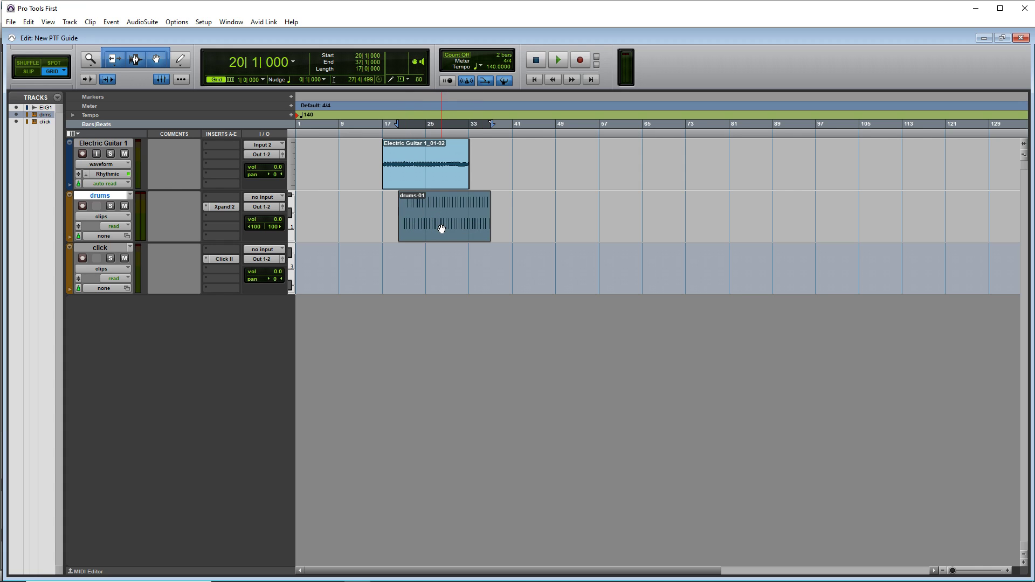
pyautogui.doubleClick(441, 229)
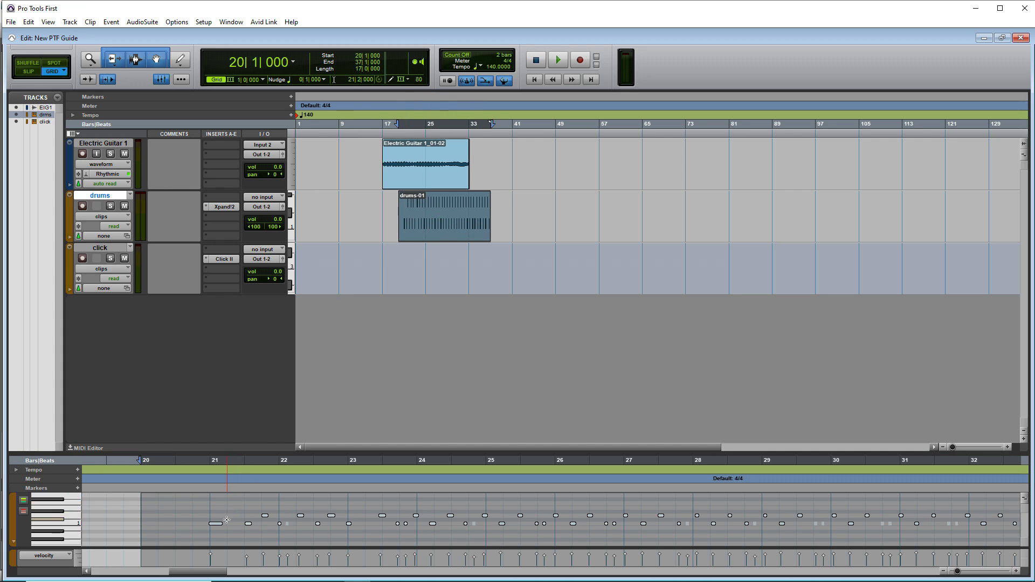
# Enlarge the MIDI editor pane and shift the bar-21 drum notes a beat, then restore them.
pyautogui.moveTo(247, 453); pyautogui.dragTo(247, 370)
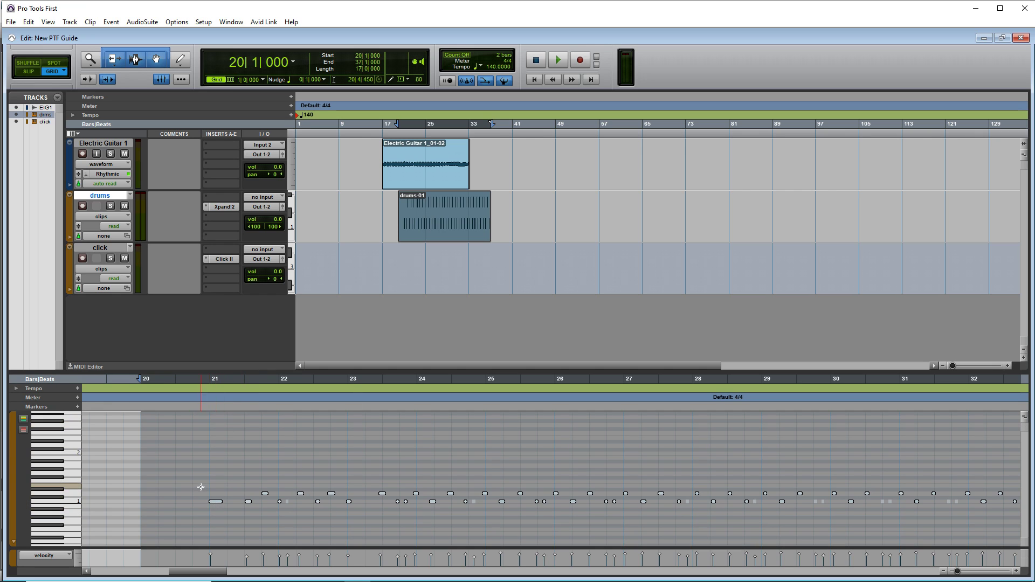
pyautogui.scroll(-1, 208, 465)
pyautogui.click(208, 465)
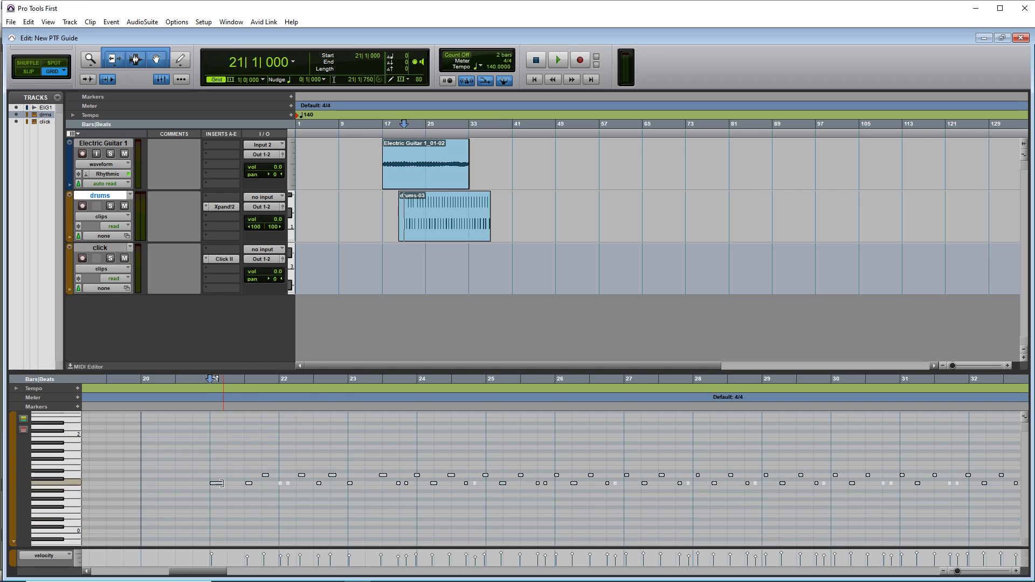
pyautogui.moveTo(217, 483)
pyautogui.mouseDown()
pyautogui.moveTo(234, 486)
pyautogui.moveTo(215, 487)
pyautogui.mouseUp()
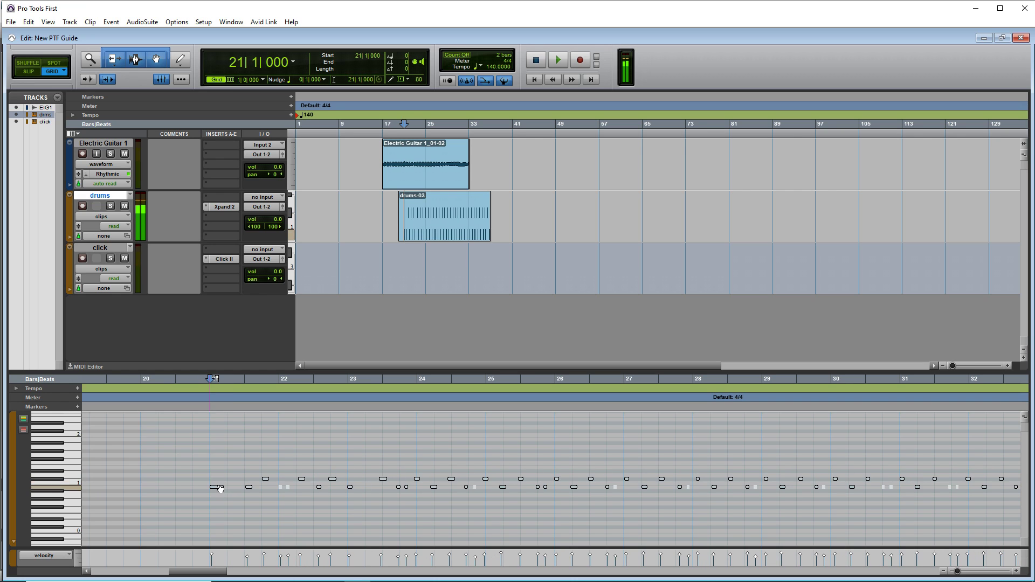
pyautogui.click(185, 464)
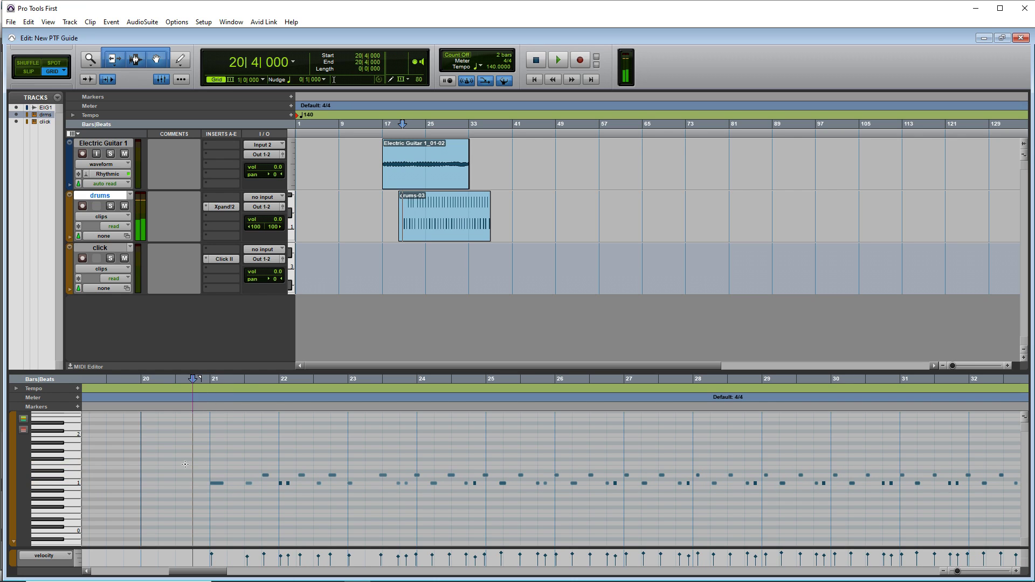
pyautogui.click(216, 483)
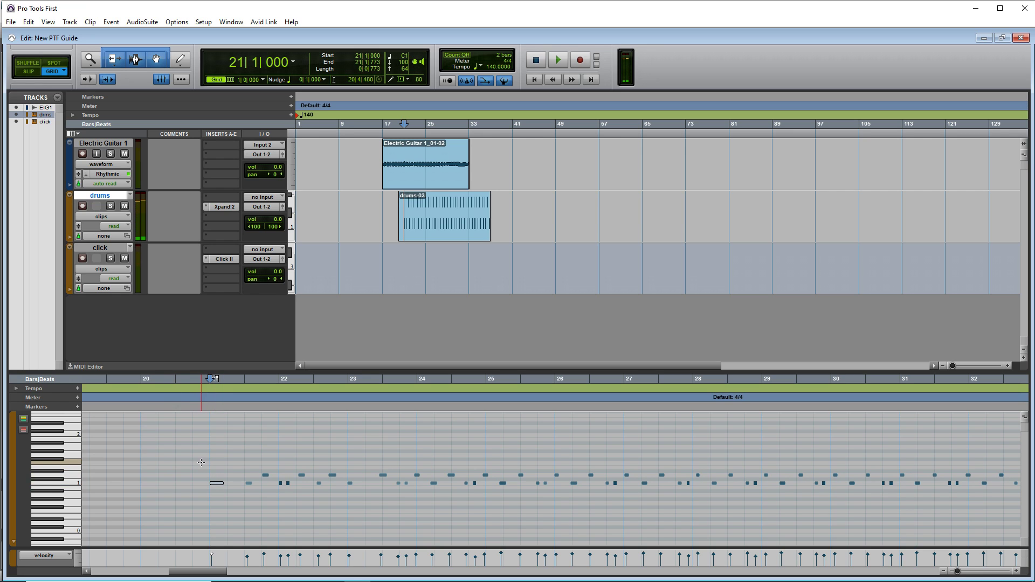
# Add an F#1 hit at bar 21 and move the 21|3 note down a semitone.
pyautogui.click(210, 460)
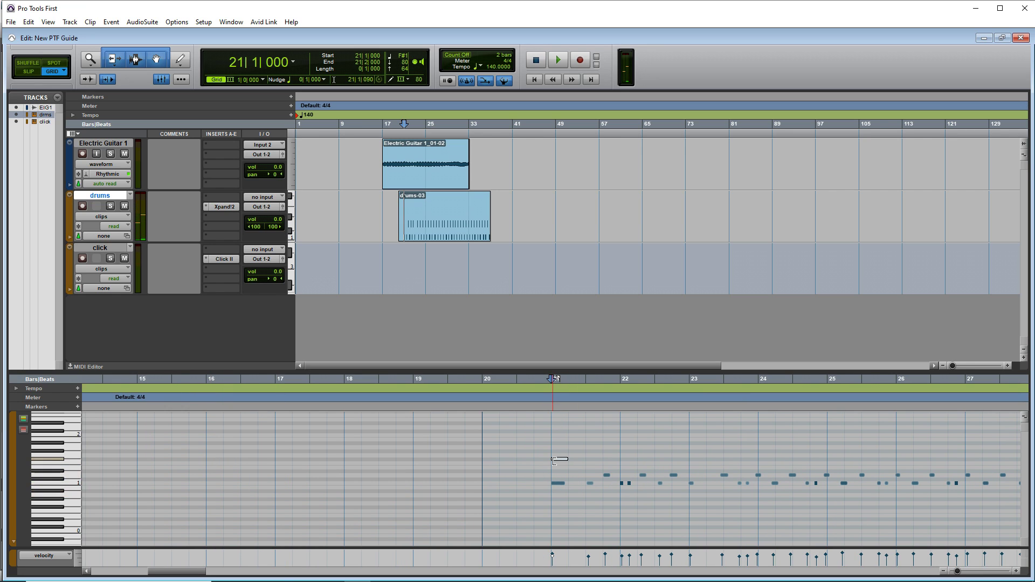
pyautogui.click(589, 459)
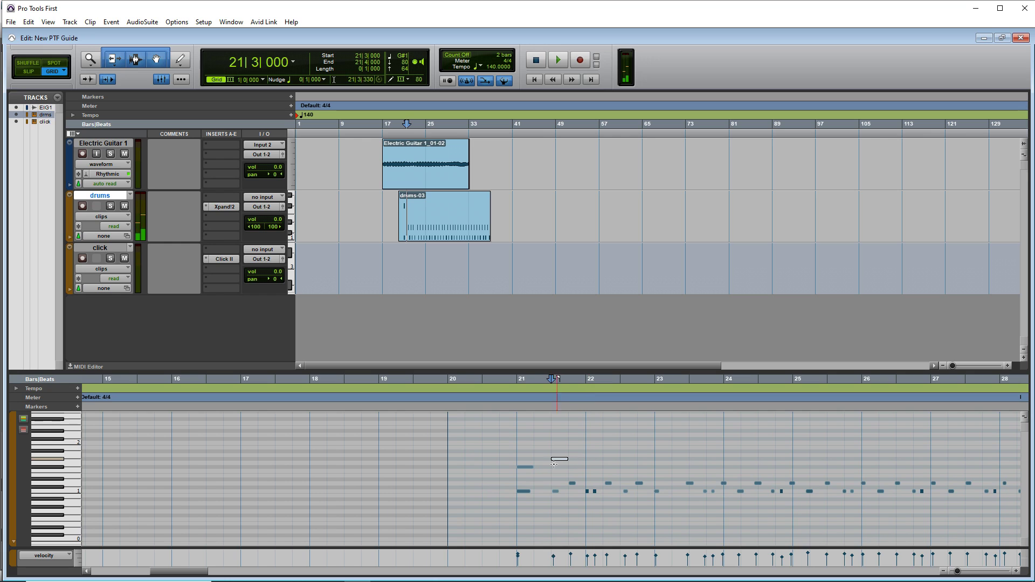
pyautogui.moveTo(561, 459); pyautogui.dragTo(562, 469)
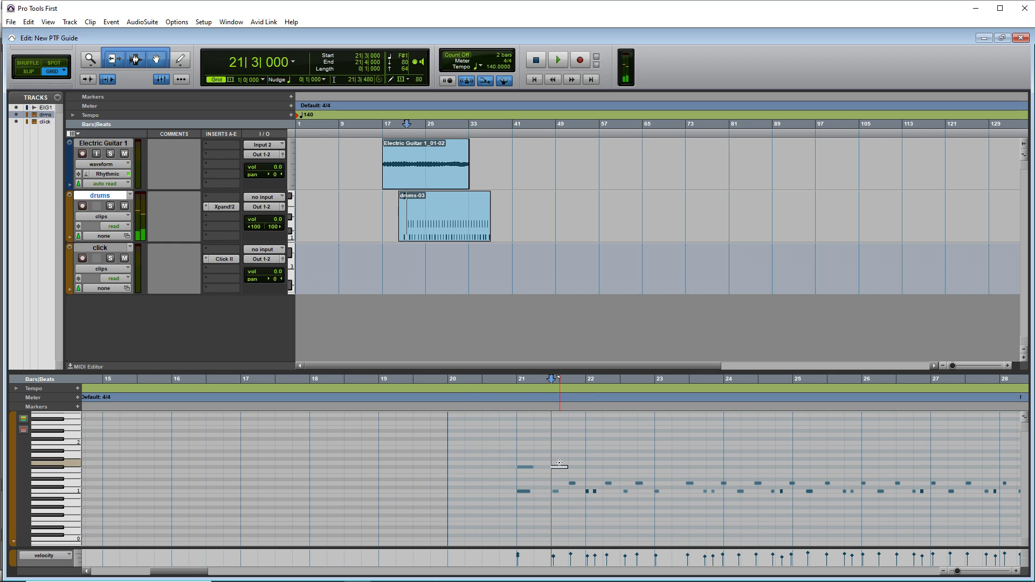
pyautogui.click(527, 471)
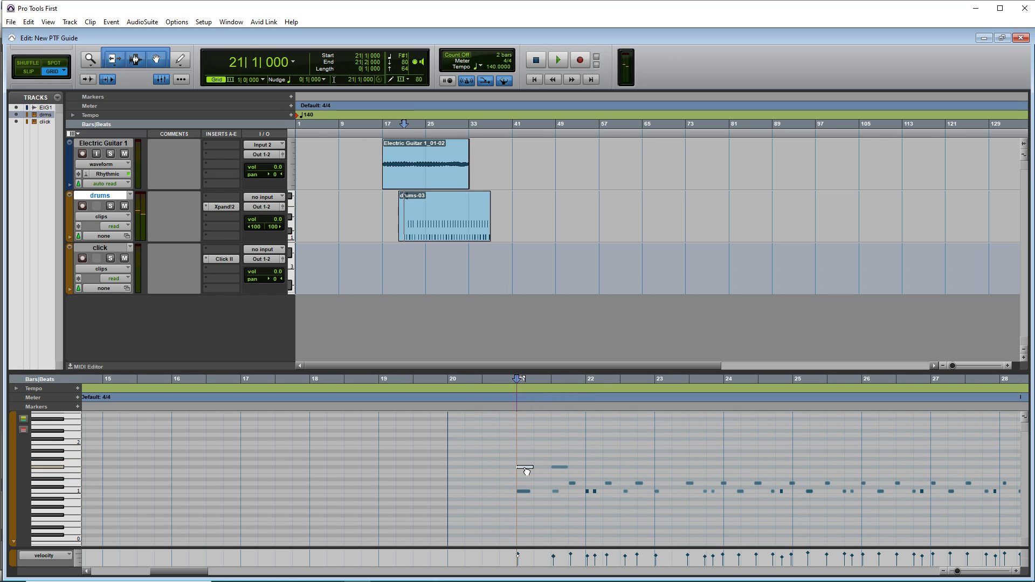
pyautogui.press('Delete')
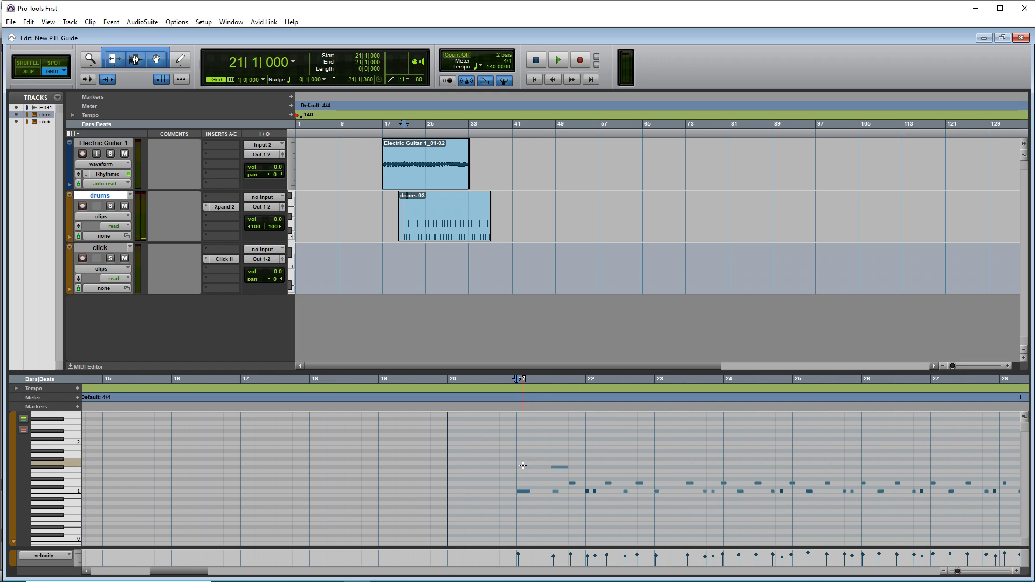
pyautogui.hotkey('ctrl', 'z')
# Remove the extra F#1 note and add a short note at the start of bar 21.
pyautogui.rightClick(530, 468)
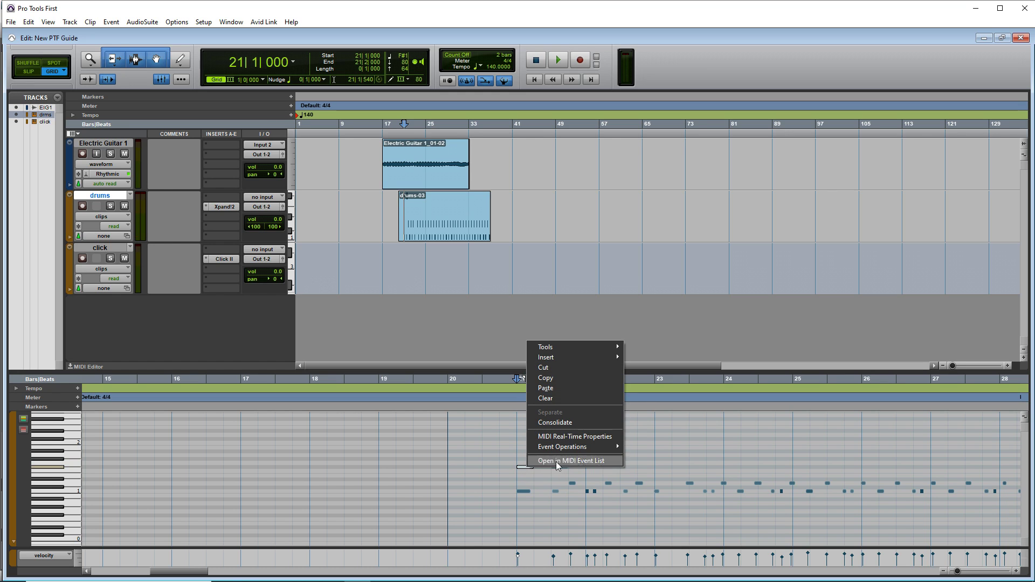
pyautogui.click(563, 399)
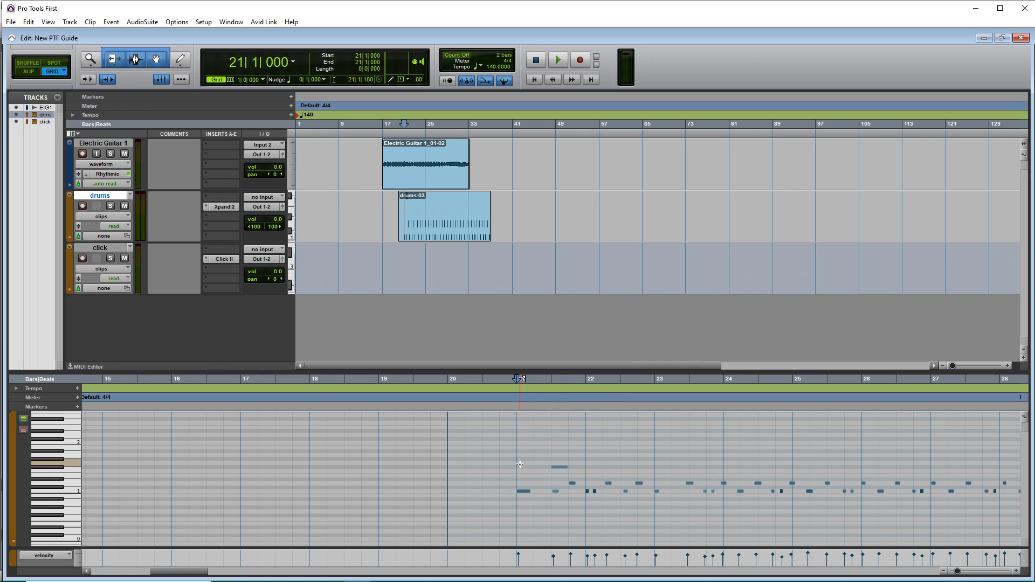
pyautogui.hotkey('ctrl', 'z')
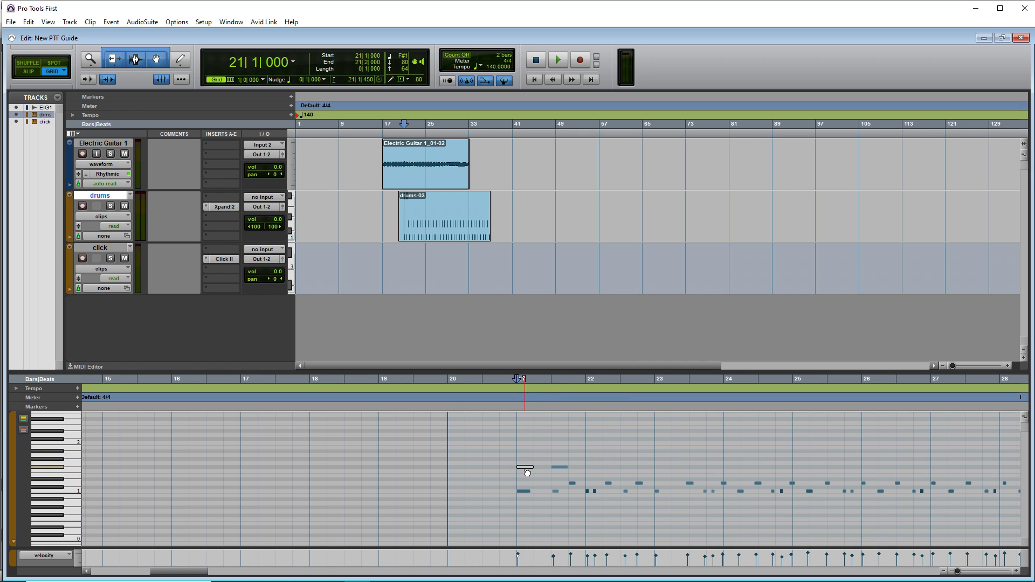
pyautogui.press('Delete')
pyautogui.click(524, 467)
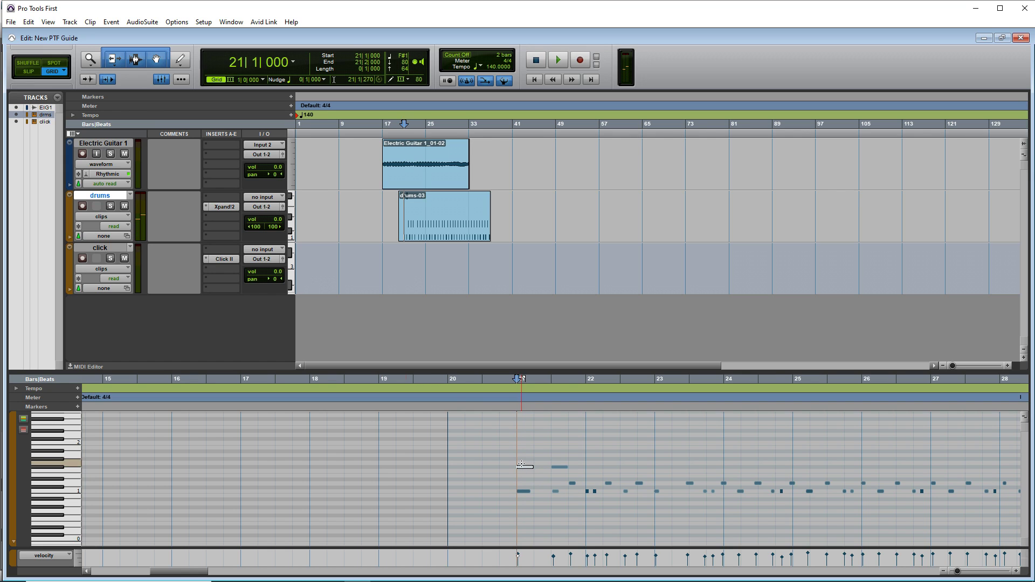
pyautogui.click(181, 59)
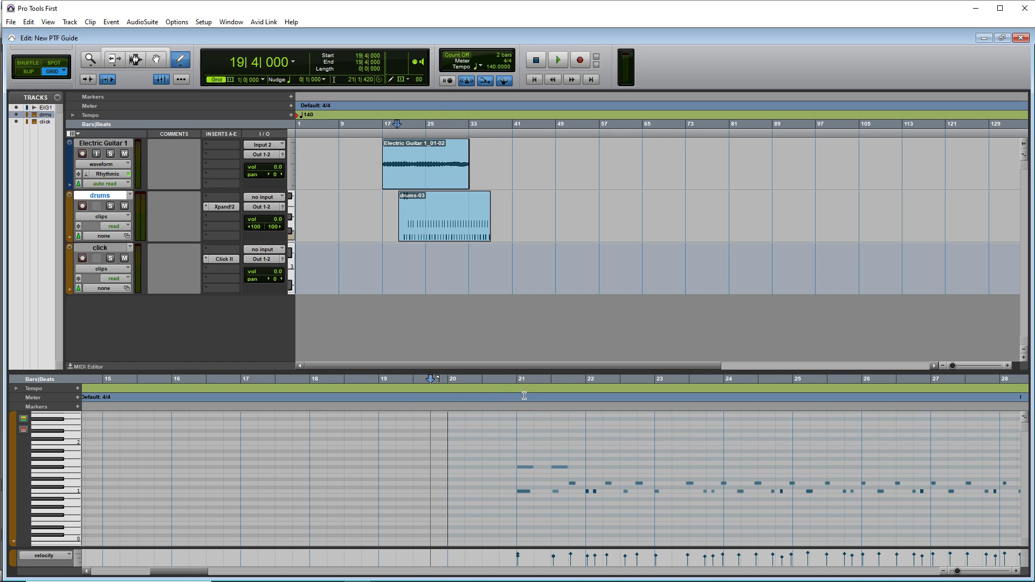
# Draw three long C#2 notes starting at bars 21, 23 and 25, then hide the MIDI editor.
pyautogui.moveTo(519, 438); pyautogui.dragTo(664, 433)
pyautogui.moveTo(657, 435); pyautogui.dragTo(778, 434)
pyautogui.moveTo(795, 435); pyautogui.dragTo(915, 436)
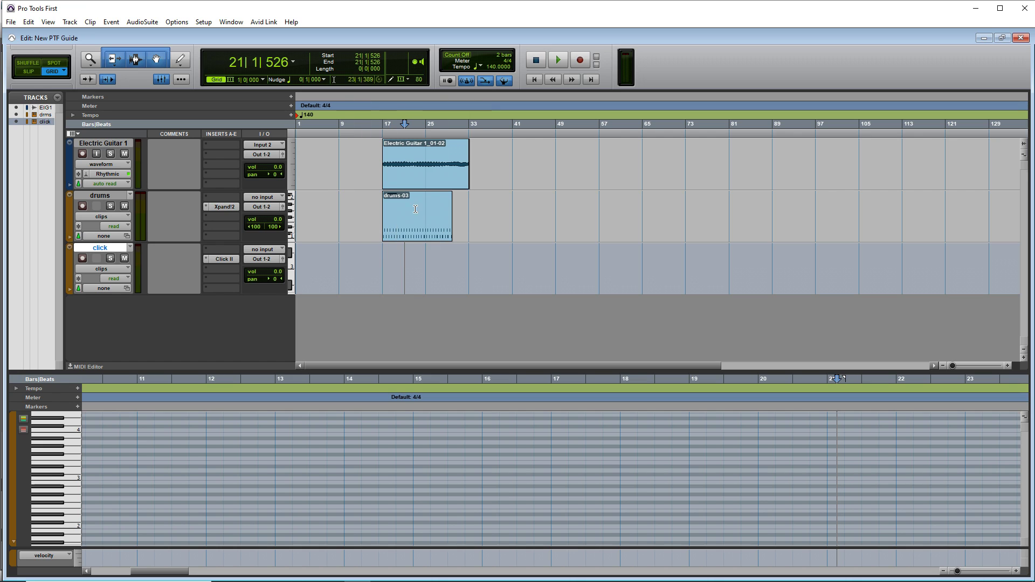
pyautogui.hotkey('ctrl', 'alt', '=')
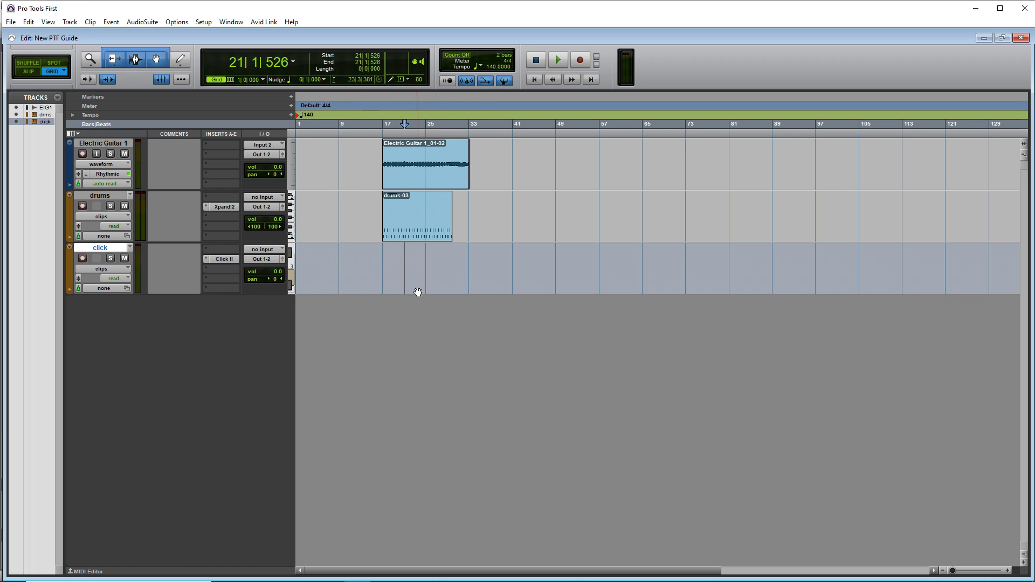
# Create a new stereo Instrument Track named Bass.
pyautogui.click(69, 23)
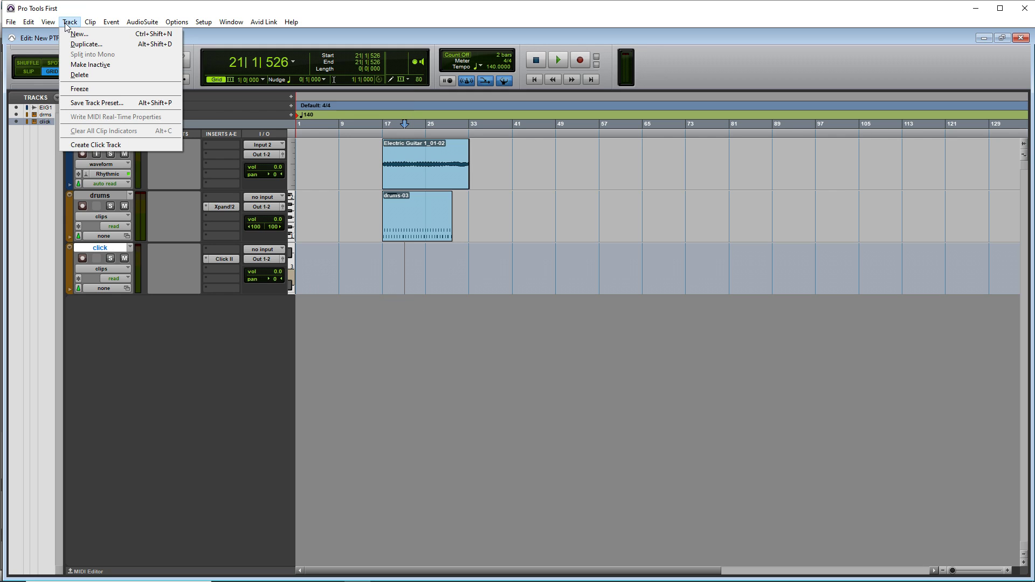
pyautogui.click(80, 34)
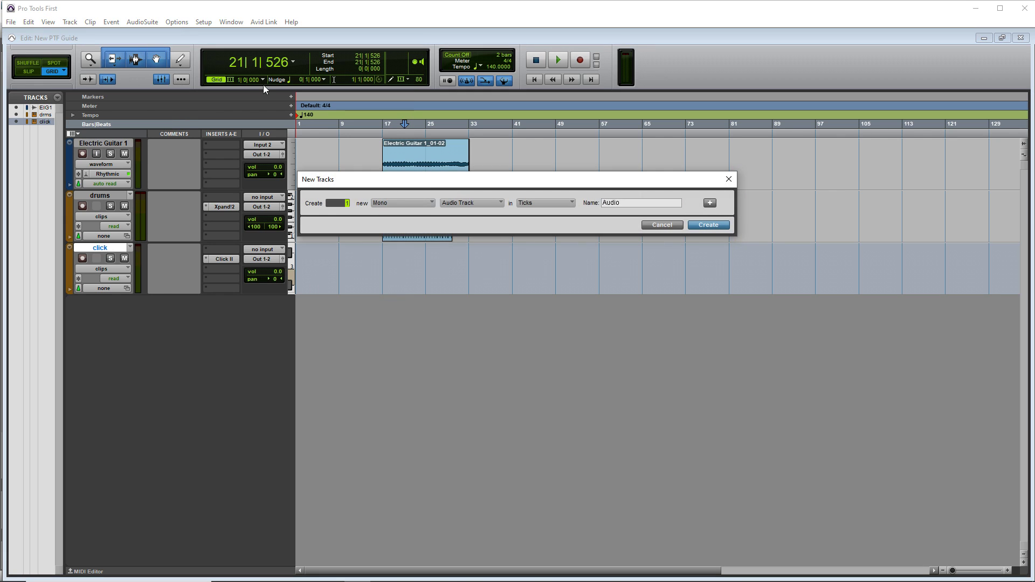
pyautogui.click(402, 202)
pyautogui.click(400, 215)
pyautogui.click(480, 203)
pyautogui.click(503, 245)
pyautogui.write('BVss')
pyautogui.press('Return')
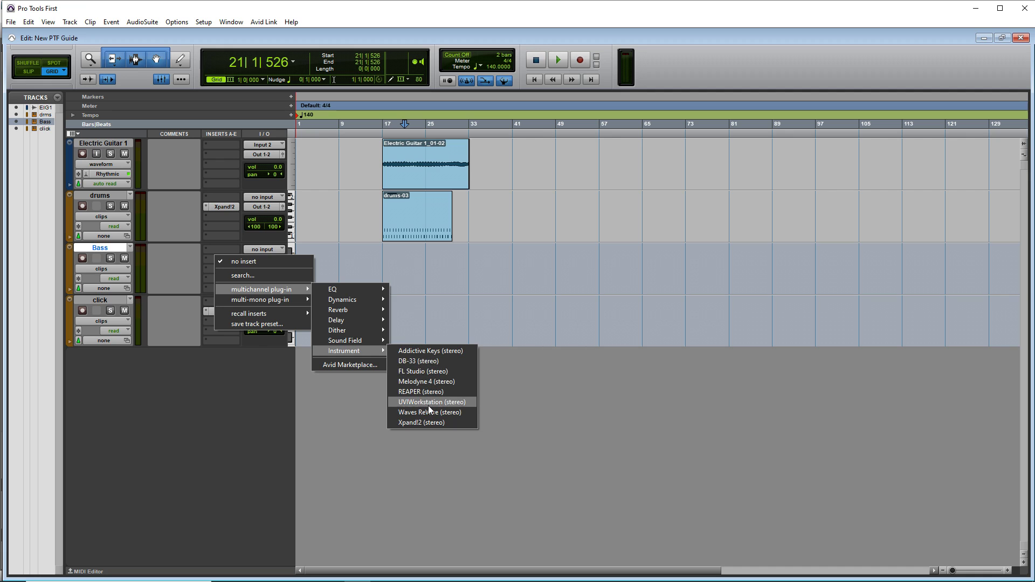
# Insert Xpand!2 on the Bass track and open its preset list.
pyautogui.click(429, 422)
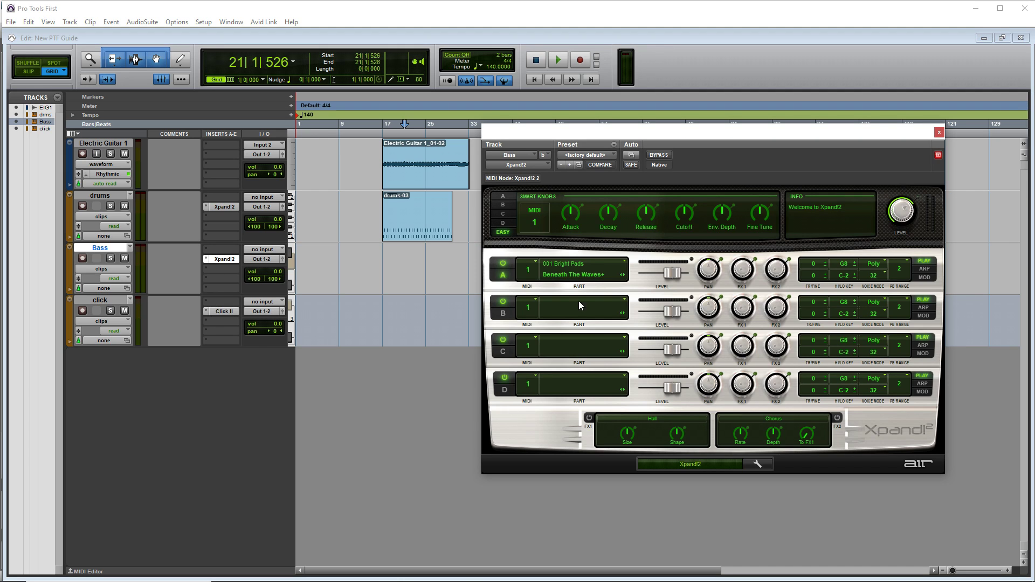
pyautogui.click(593, 154)
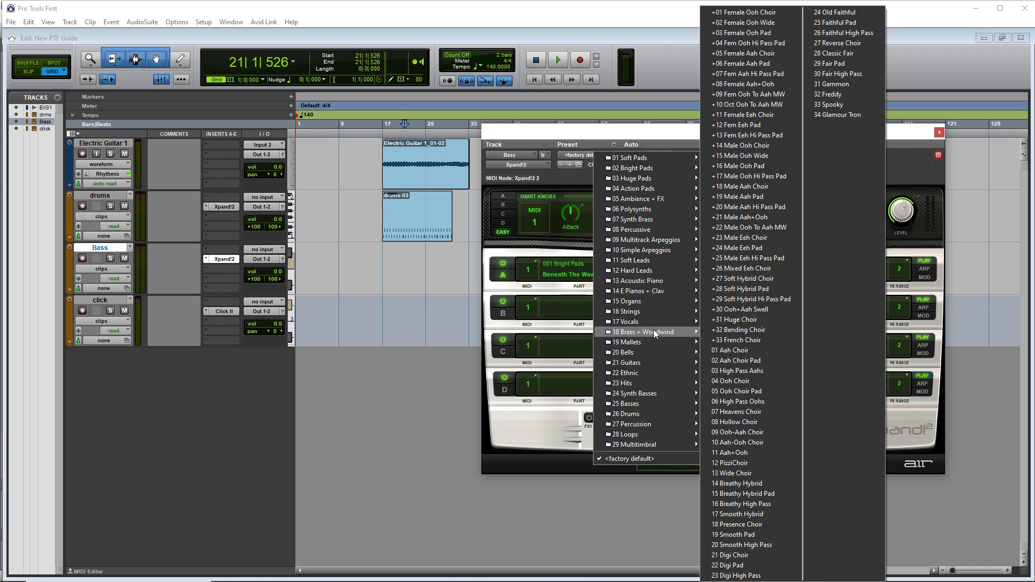
pyautogui.click(358, 226)
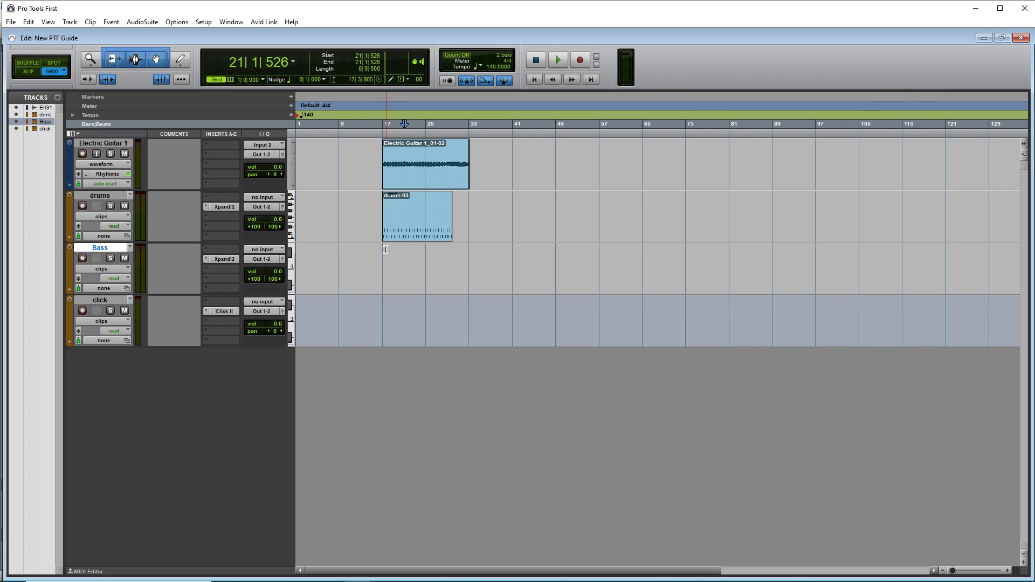
# Ready the Bass track for note entry with the Pencil tool and the MIDI Editor pane.
pyautogui.click(179, 59)
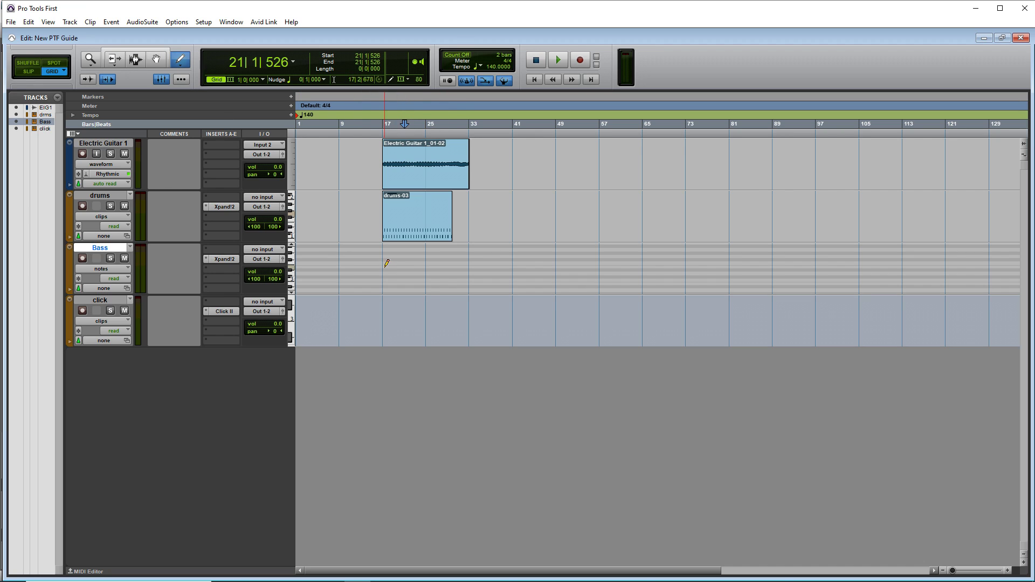
pyautogui.press('super+minus')
pyautogui.moveTo(384, 257); pyautogui.dragTo(436, 273)
pyautogui.hotkey('ctrl', 'z')
pyautogui.click(79, 573)
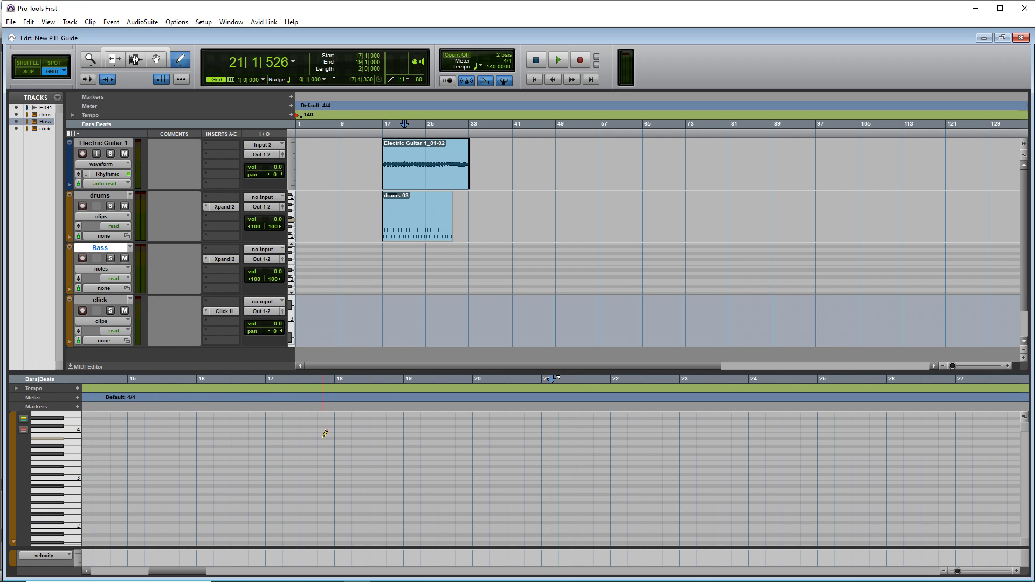
# Draw one-beat bass notes on bars 17 through 21, then show the Bass track as clips.
pyautogui.click(268, 481)
pyautogui.moveTo(311, 481); pyautogui.dragTo(545, 482)
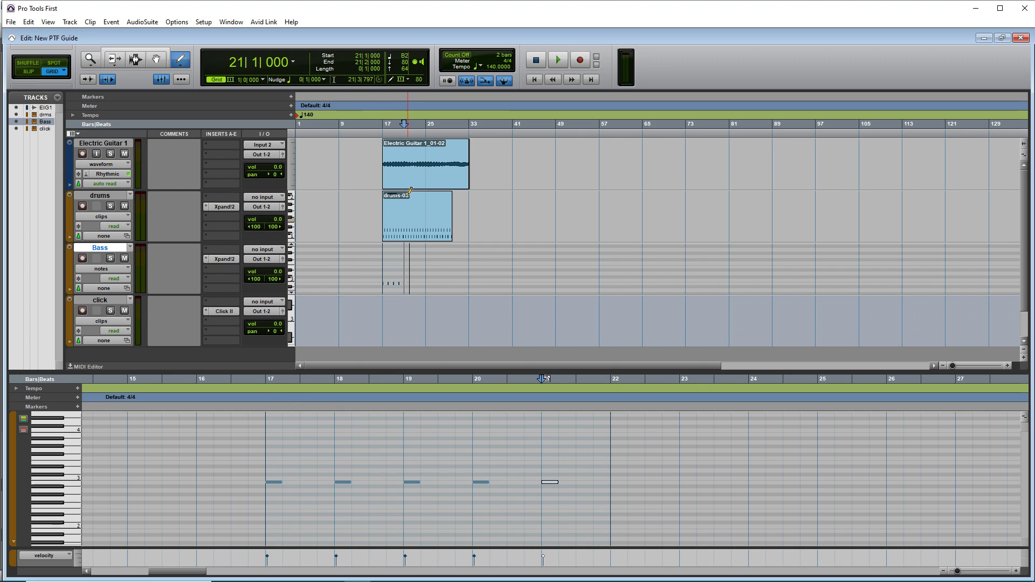
pyautogui.click(105, 271)
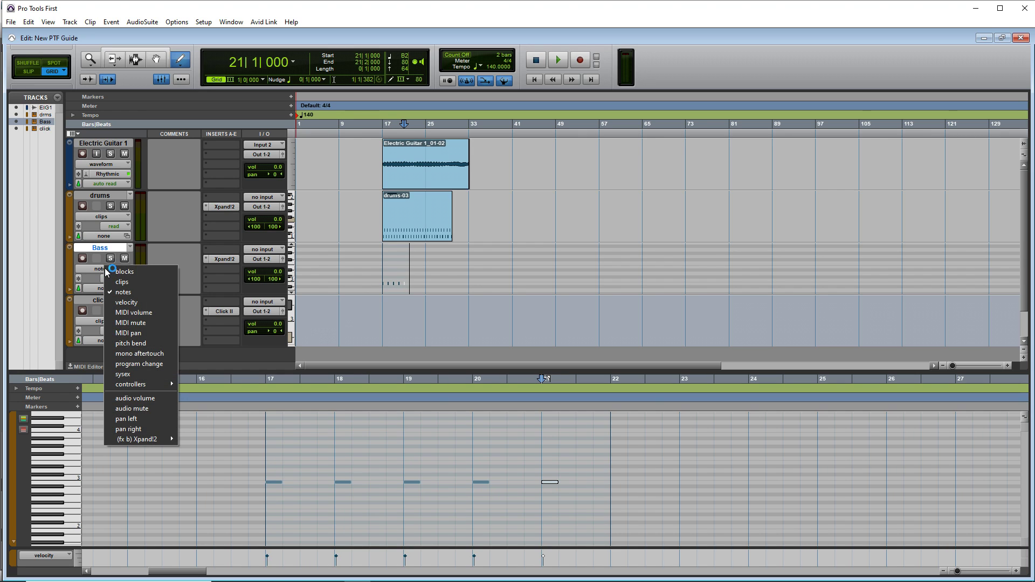
pyautogui.click(122, 282)
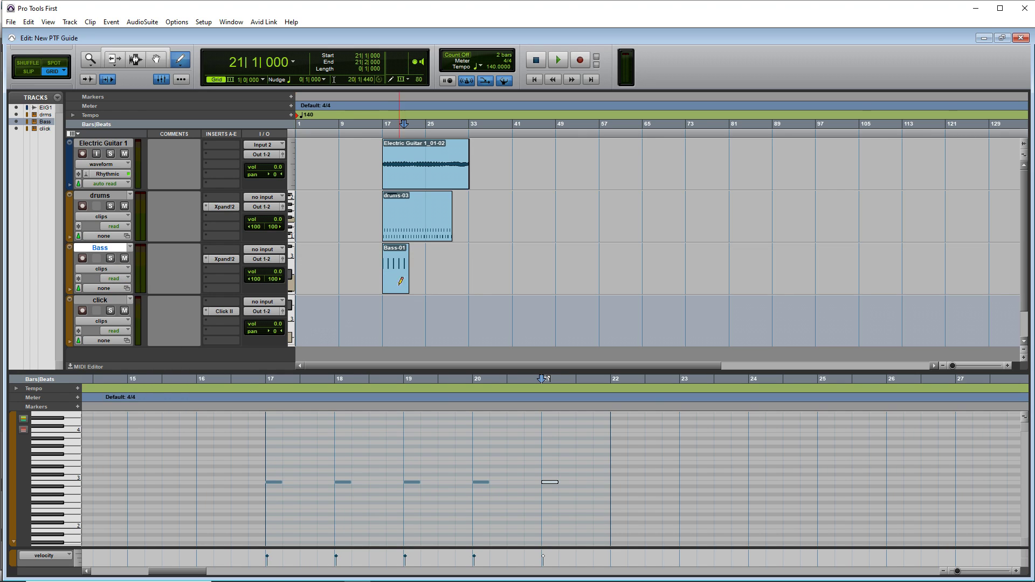
# Nudge a Bass clip, add a two-bar D3 note at bar 36, and return to clip view.
pyautogui.click(155, 59)
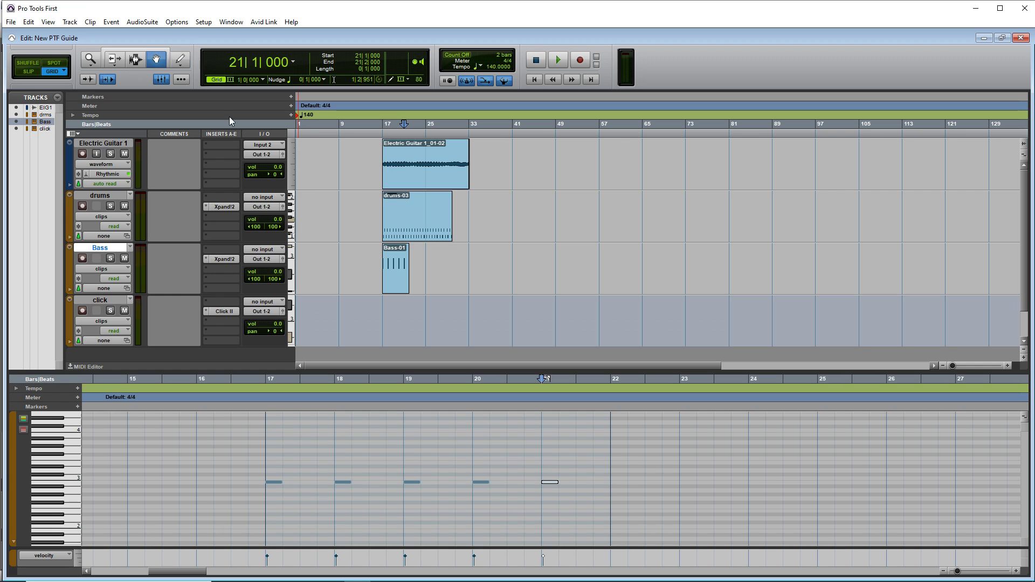
pyautogui.moveTo(399, 265)
pyautogui.mouseDown()
pyautogui.moveTo(534, 271)
pyautogui.moveTo(389, 274)
pyautogui.mouseUp()
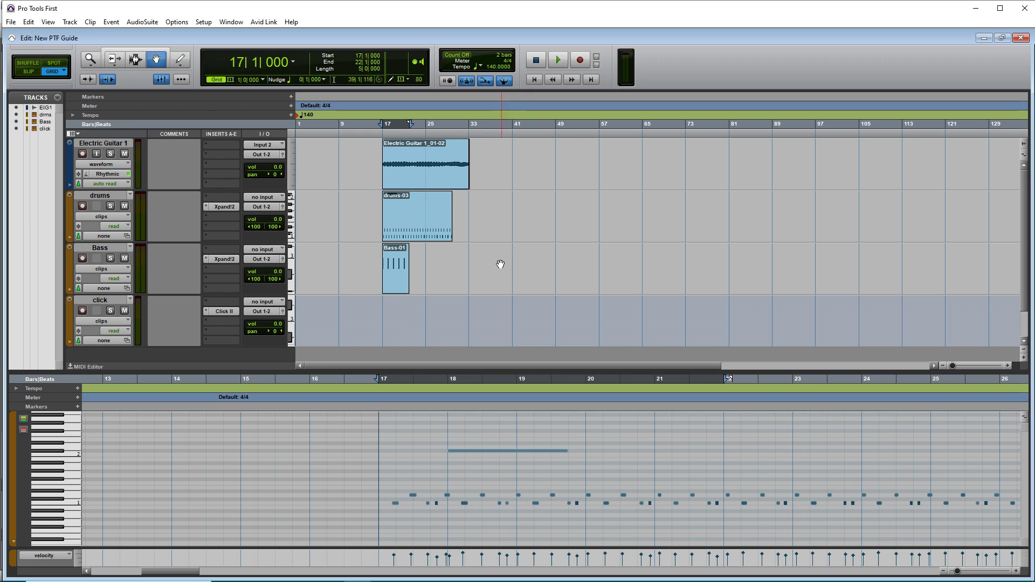
pyautogui.click(180, 59)
pyautogui.click(490, 261)
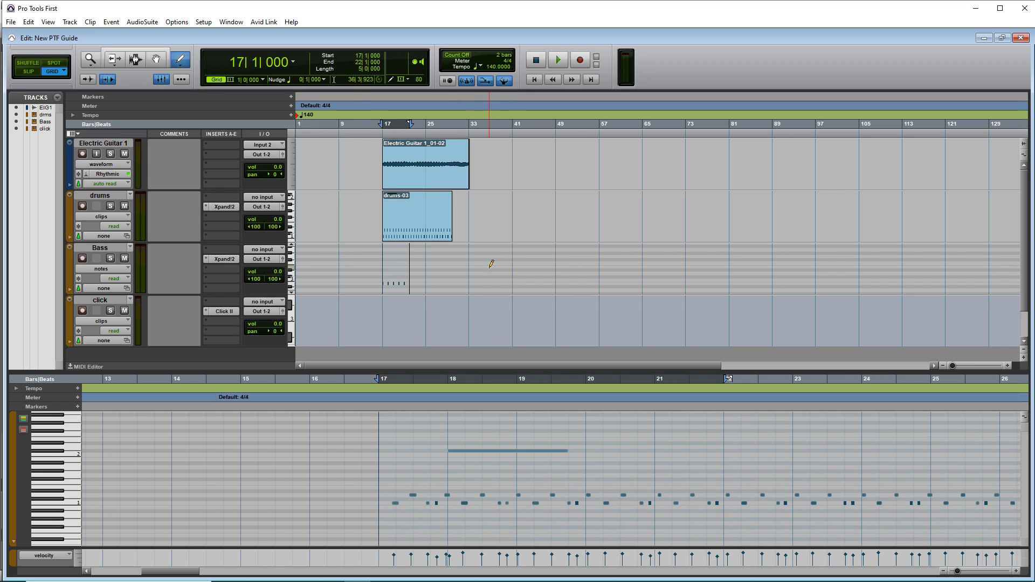
pyautogui.click(488, 272)
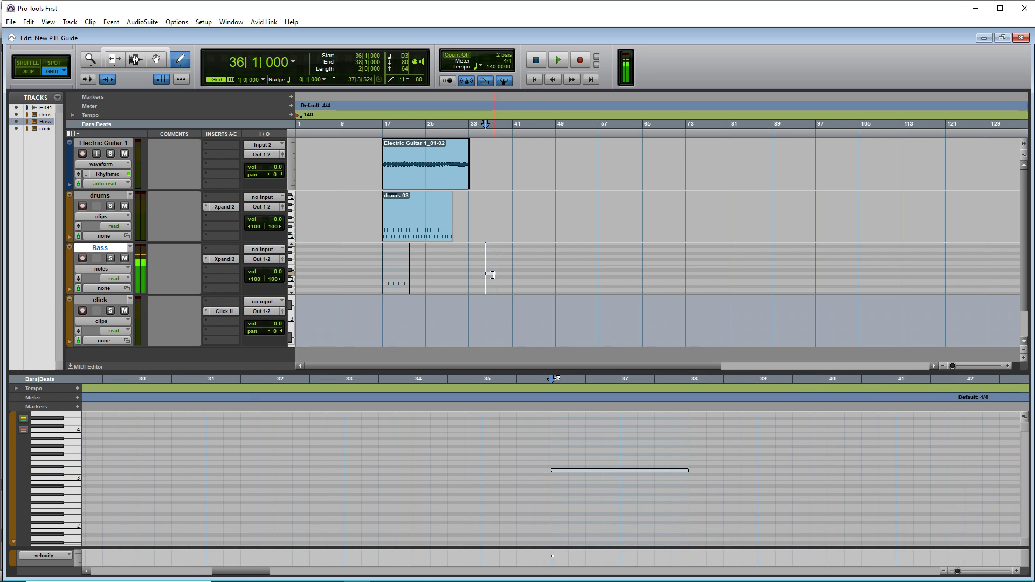
pyautogui.click(114, 267)
pyautogui.click(146, 280)
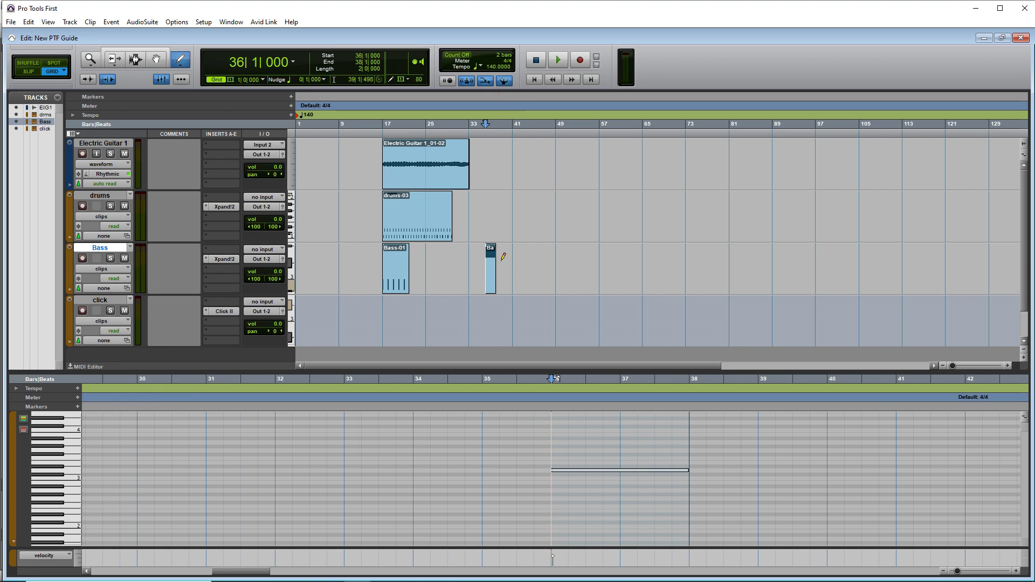
# Shift Bass-01 left, create the Bass-03 clip after it, and hide the MIDI editor.
pyautogui.click(135, 48)
pyautogui.moveTo(491, 270)
pyautogui.mouseDown()
pyautogui.moveTo(431, 270)
pyautogui.moveTo(453, 270)
pyautogui.mouseUp()
pyautogui.moveTo(394, 284); pyautogui.dragTo(398, 282)
pyautogui.rightClick(413, 273)
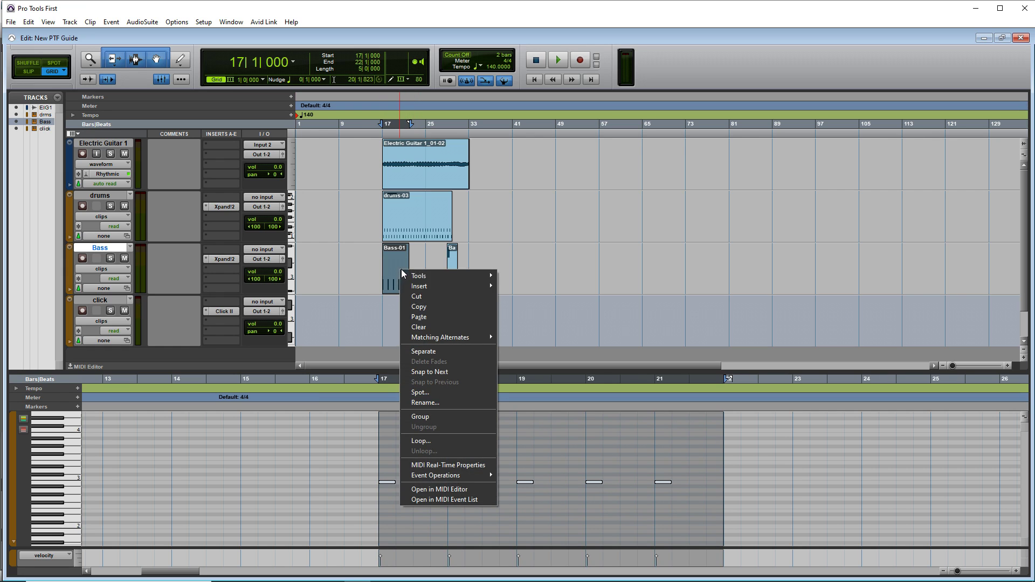
pyautogui.click(446, 308)
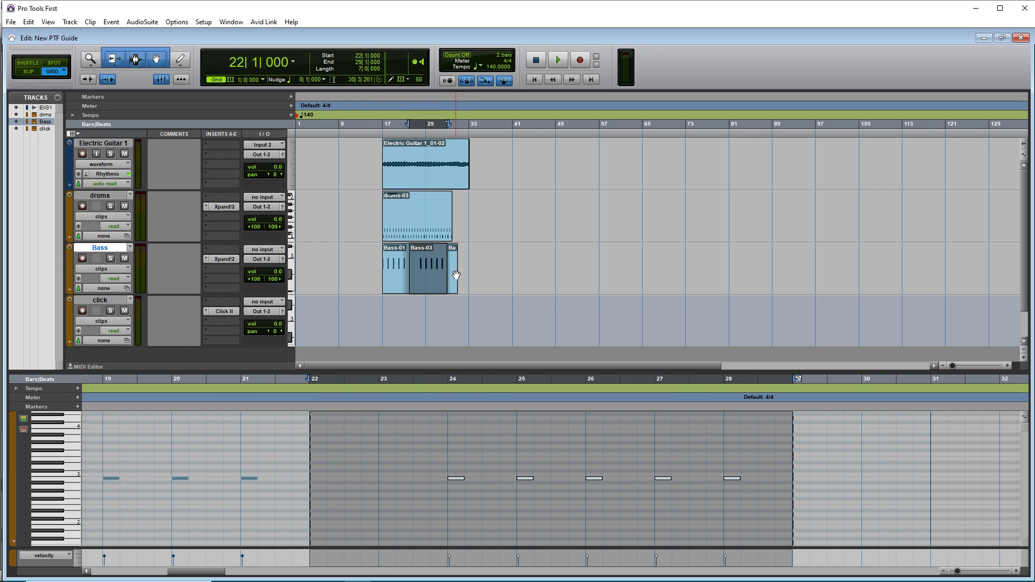
pyautogui.moveTo(452, 272); pyautogui.dragTo(429, 283)
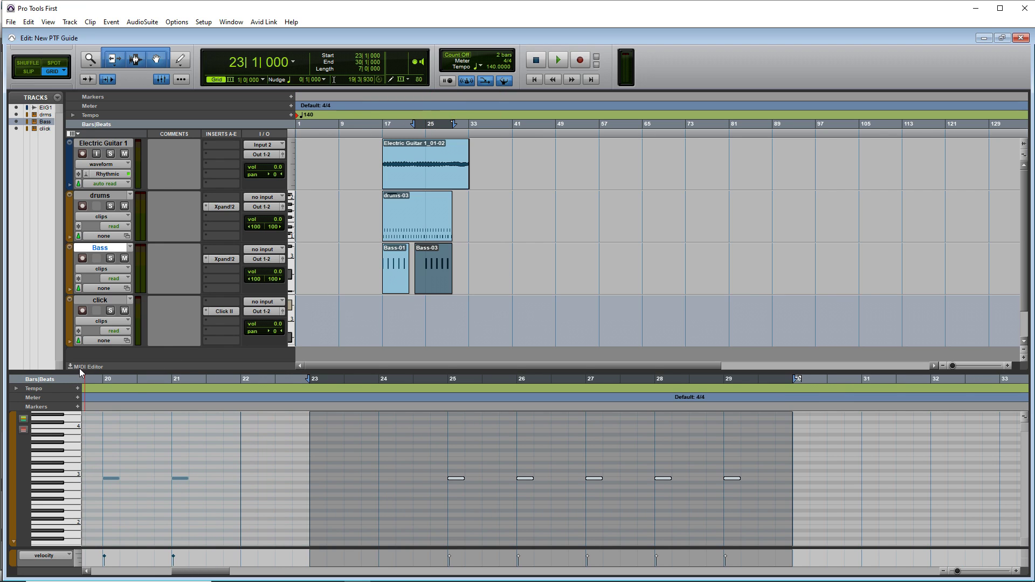
pyautogui.click(79, 367)
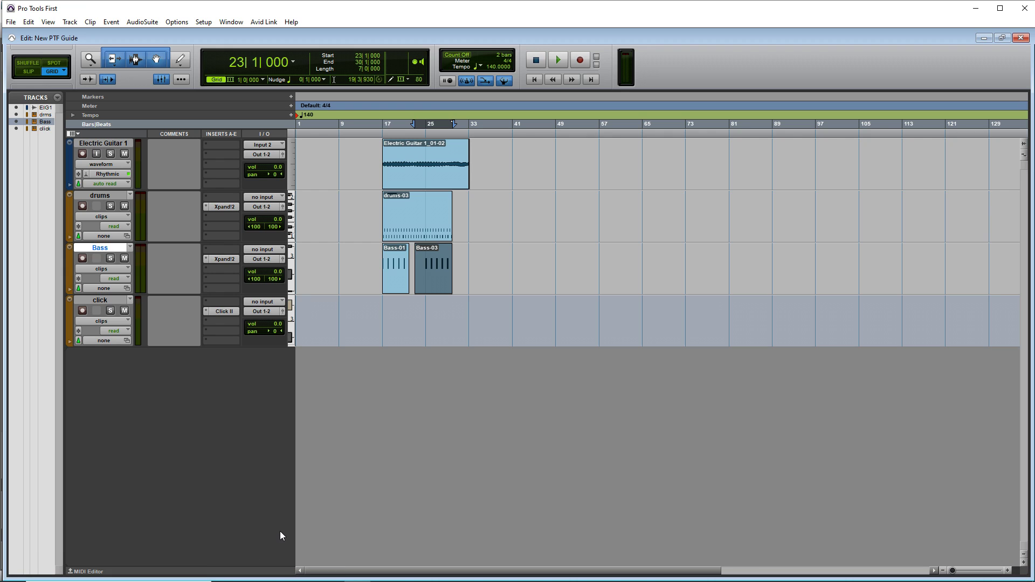
pyautogui.hotkey('ctrl', '=')
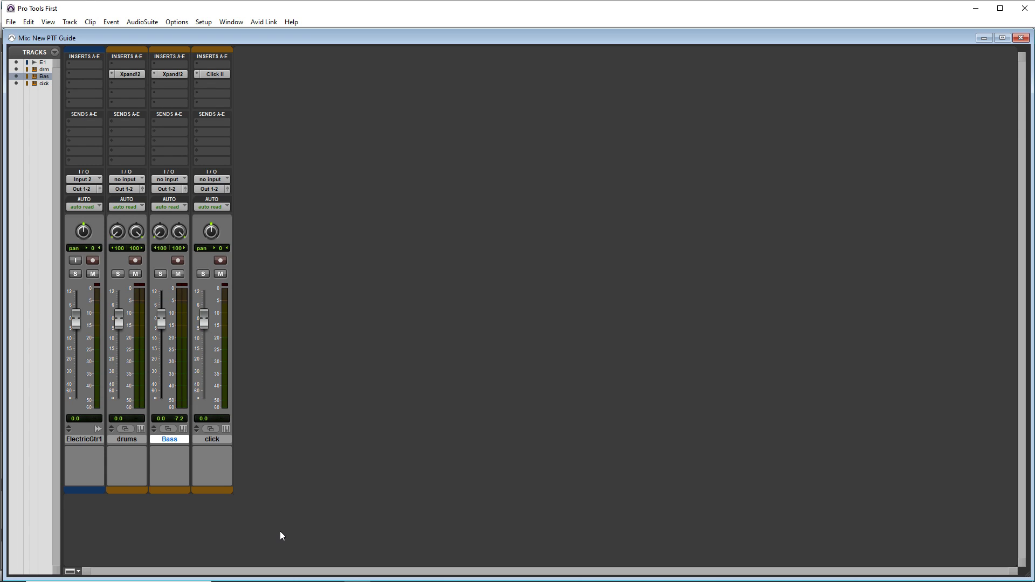
pyautogui.hotkey('ctrl', '=')
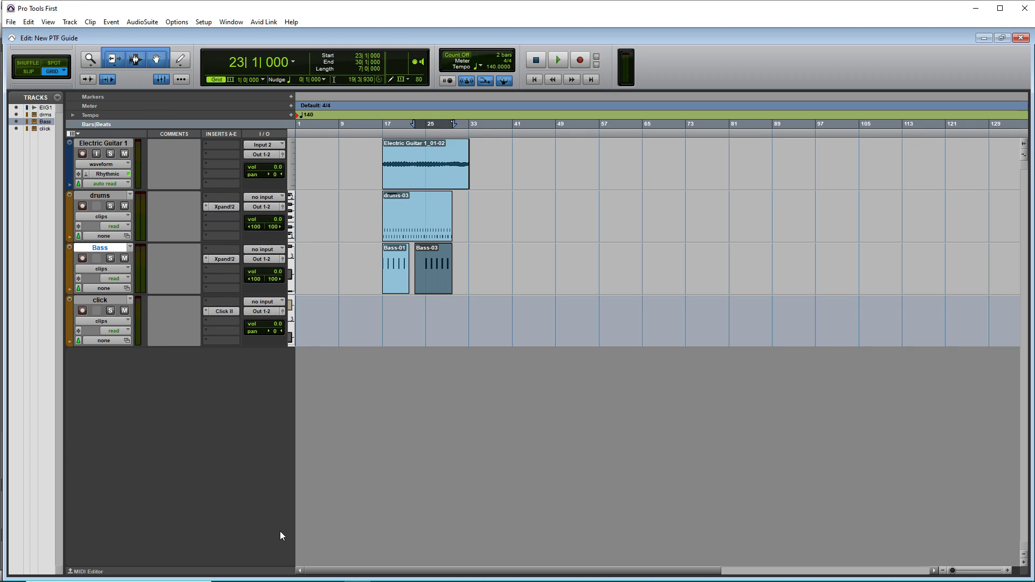
pyautogui.click(231, 22)
pyautogui.click(237, 67)
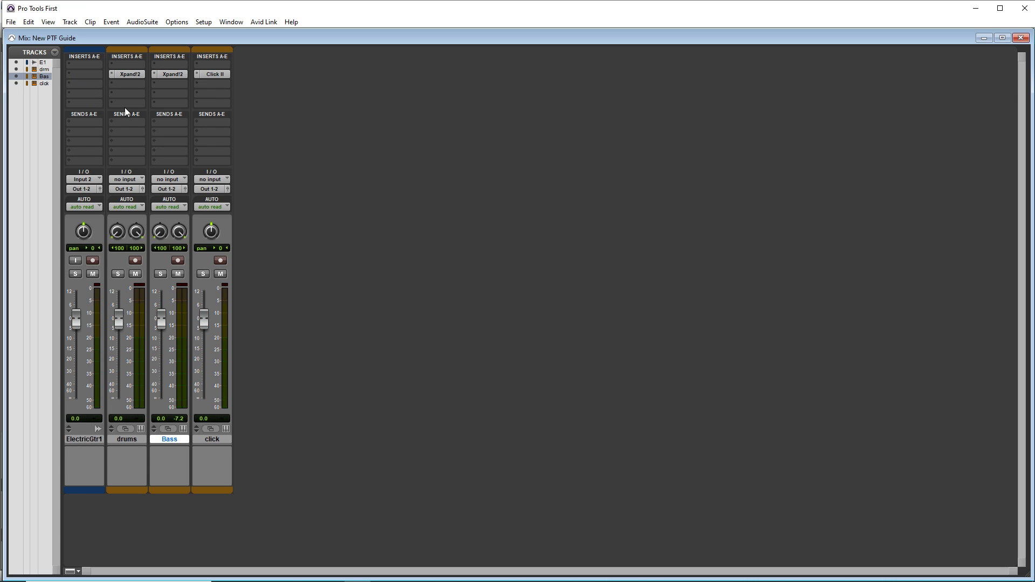
pyautogui.click(985, 39)
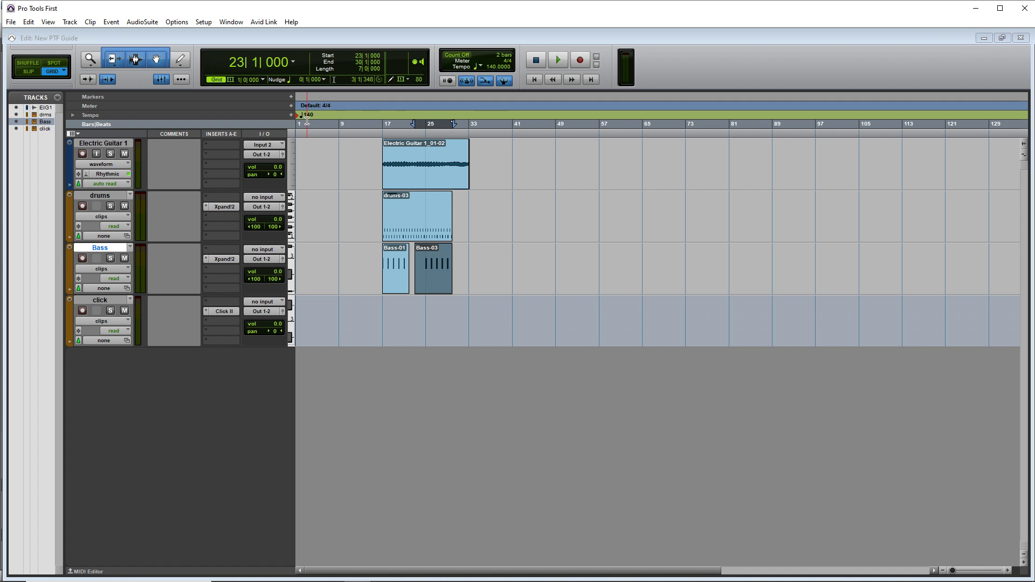
# Insert the Dyn3 Compressor/Limiter plug-in from Dynamics on Electric Guitar 1.
pyautogui.click(219, 153)
pyautogui.moveTo(268, 189)
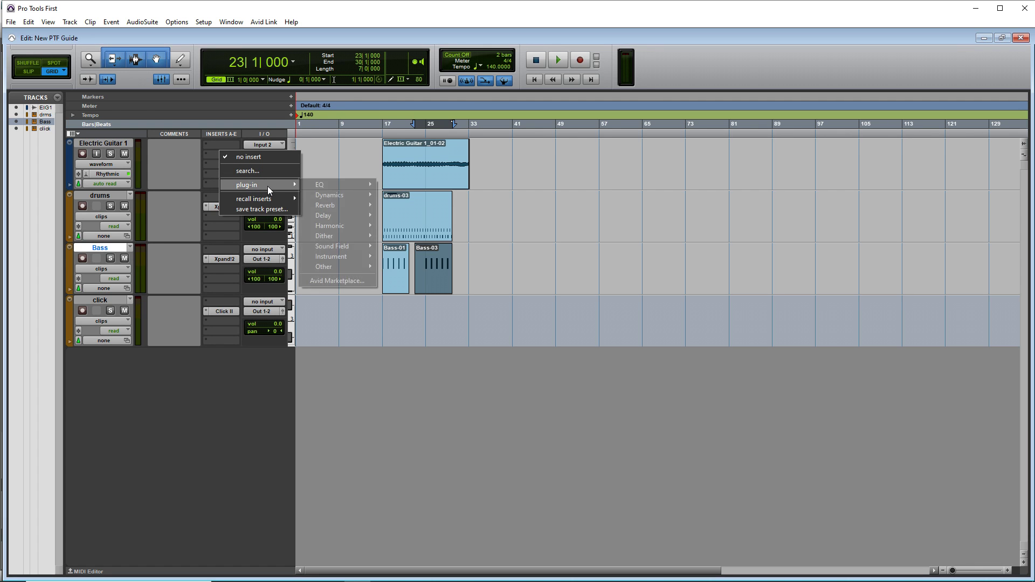
pyautogui.moveTo(342, 195)
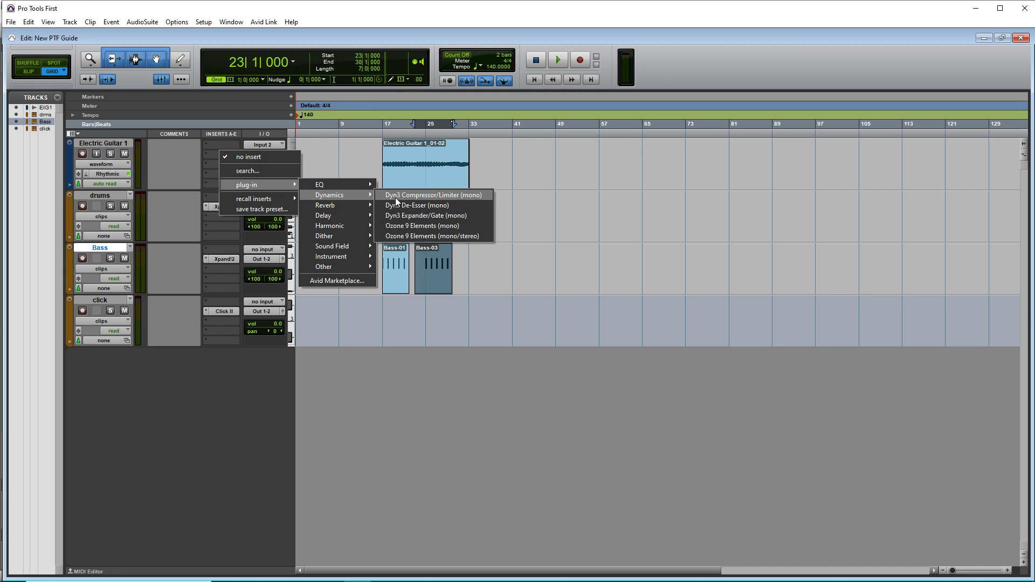
pyautogui.click(396, 196)
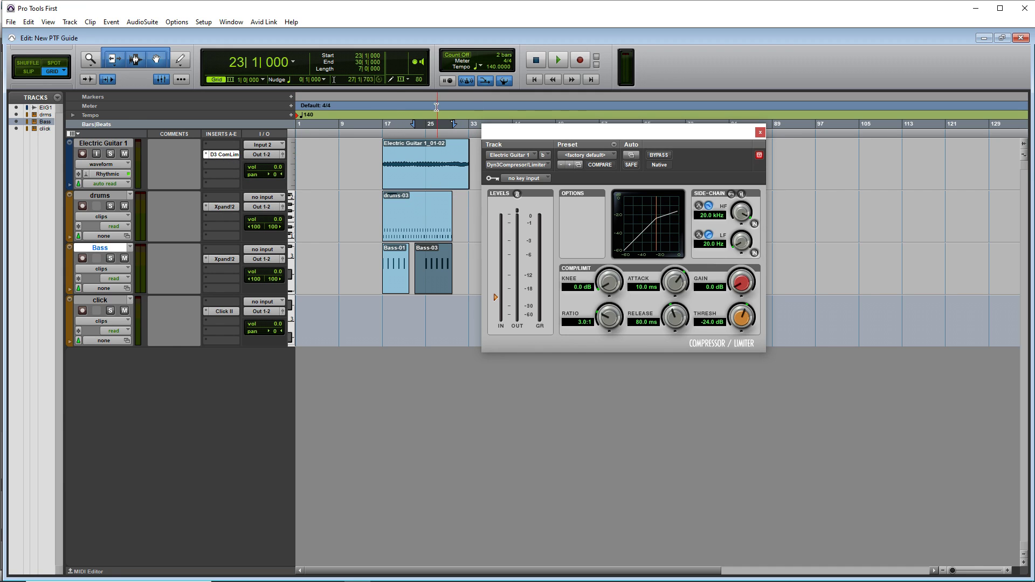
# In the Mix window, reopen the compressor's plug-in window and bring up its insert options.
pyautogui.hotkey('ctrl', '=')
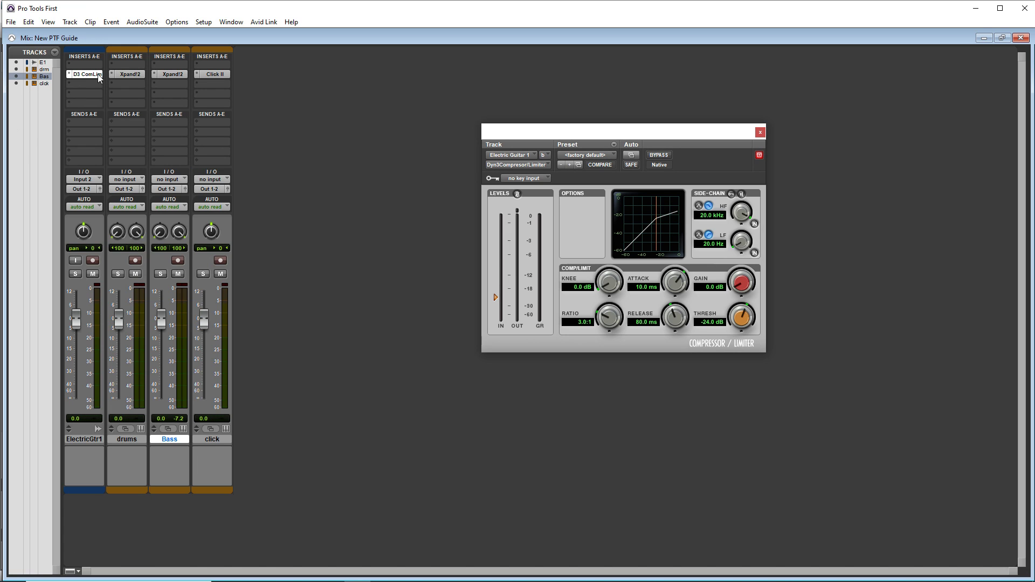
pyautogui.click(74, 77)
pyautogui.click(80, 77)
pyautogui.rightClick(77, 75)
pyautogui.click(77, 74)
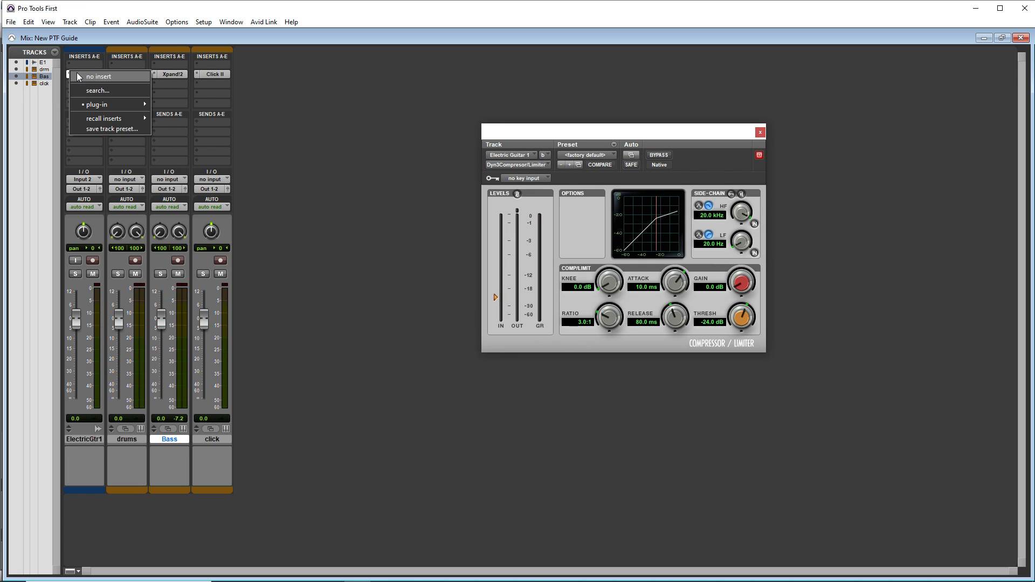
pyautogui.click(304, 129)
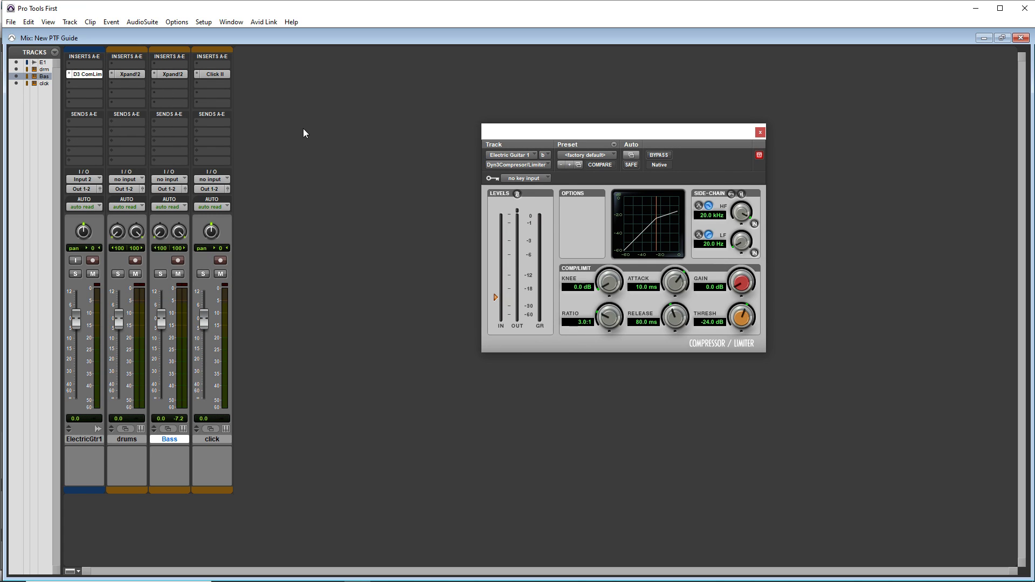
pyautogui.rightClick(89, 73)
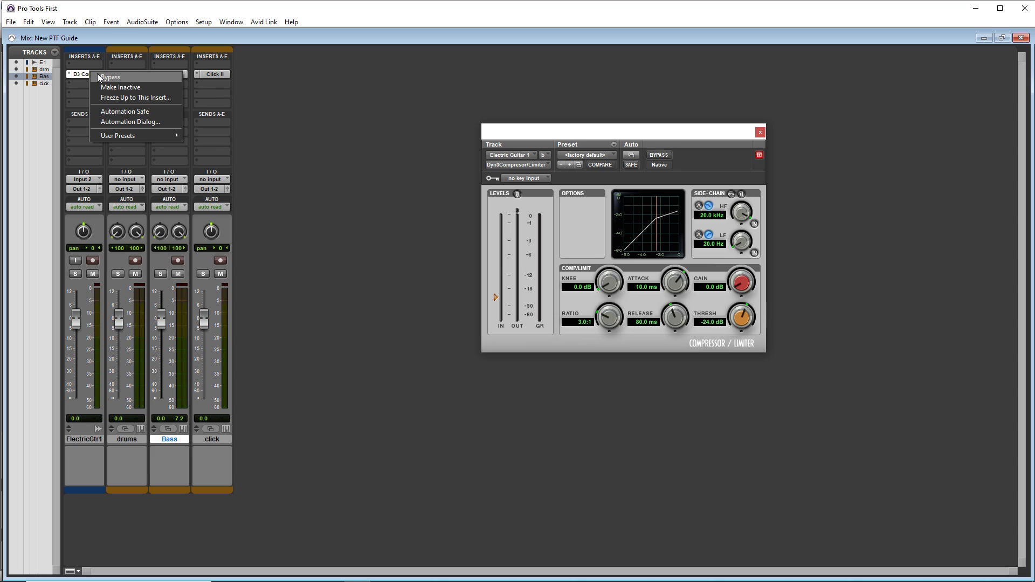
# Remove the compressor from Electric Guitar 1, load EQ3 1-Band, then swap it for D-Verb.
pyautogui.click(419, 136)
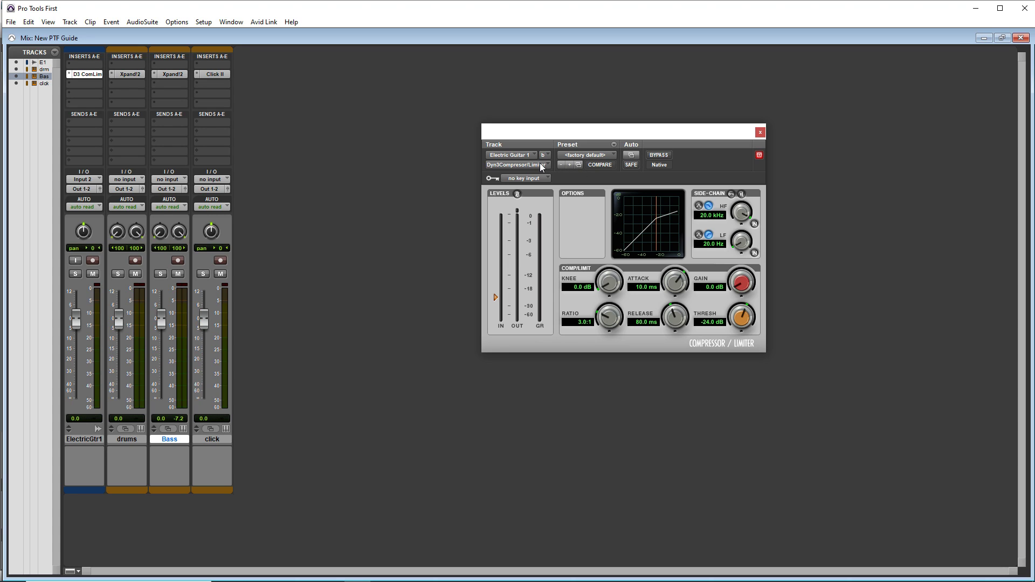
pyautogui.click(514, 166)
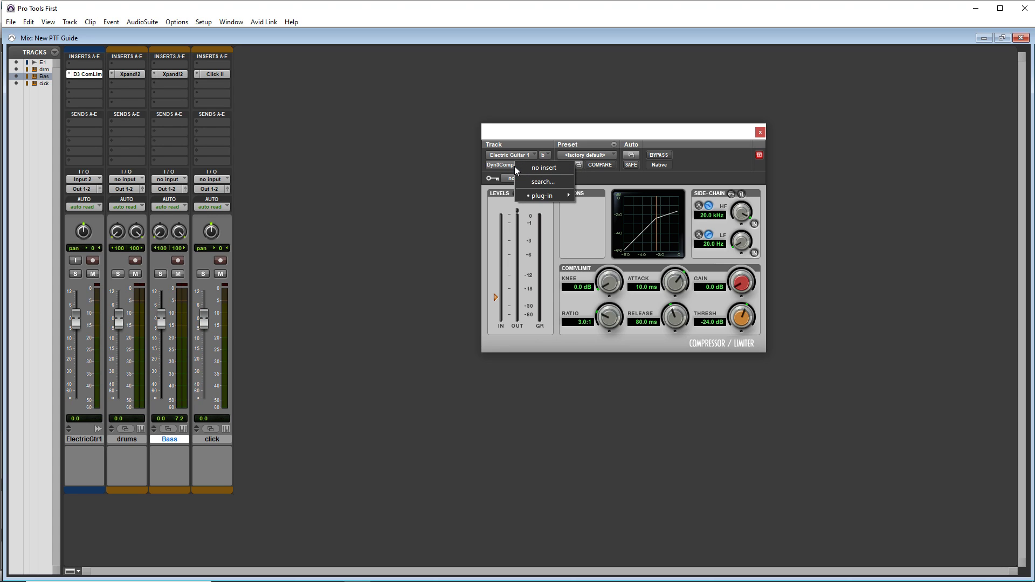
pyautogui.click(537, 168)
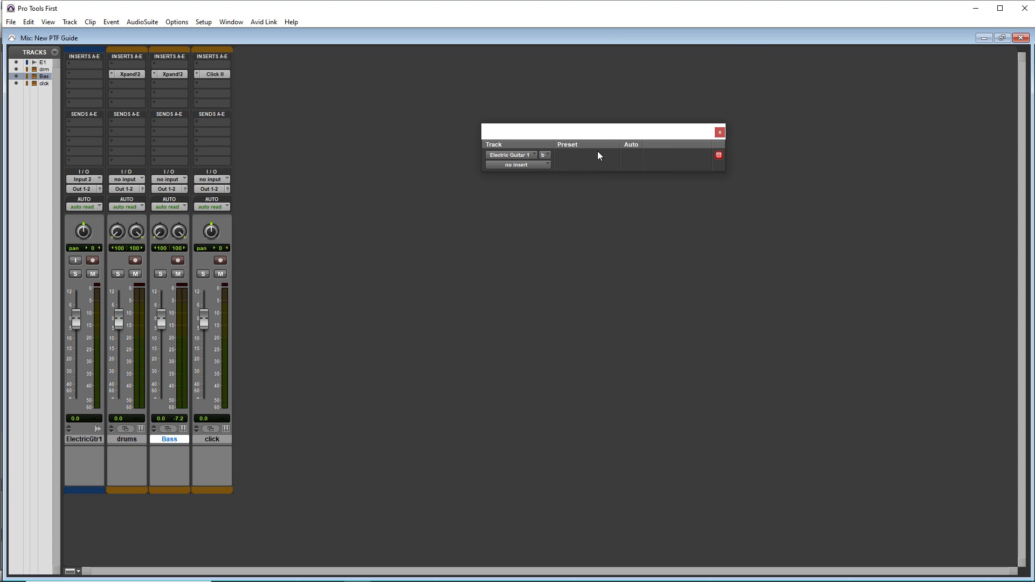
pyautogui.click(526, 165)
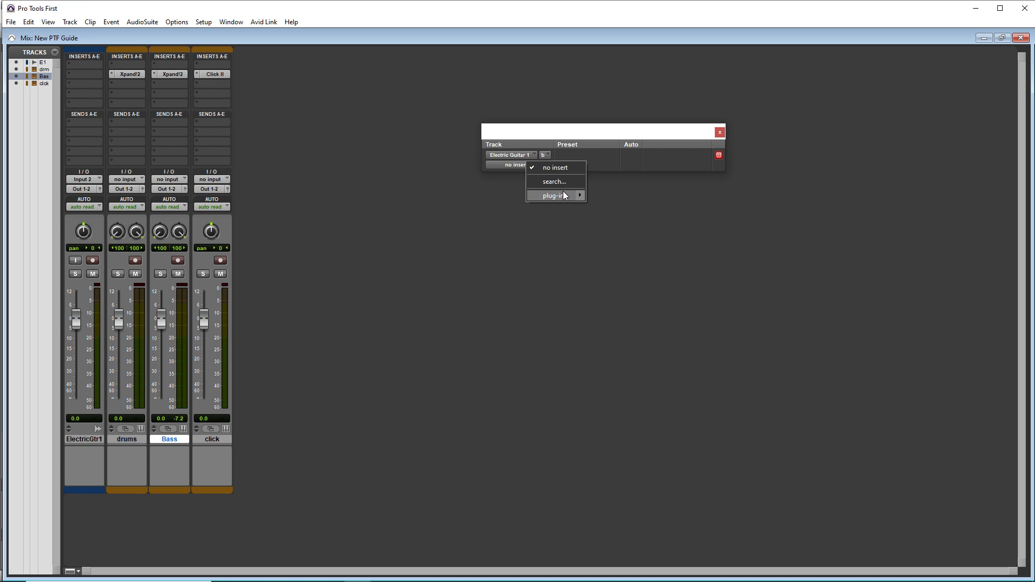
pyautogui.moveTo(564, 196)
pyautogui.moveTo(634, 205)
pyautogui.click(674, 195)
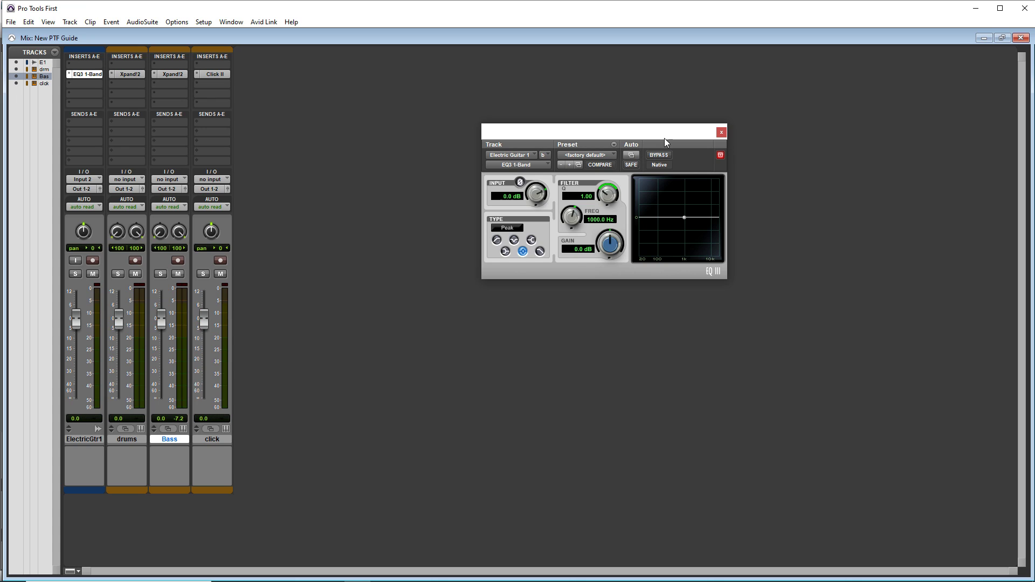
pyautogui.click(719, 132)
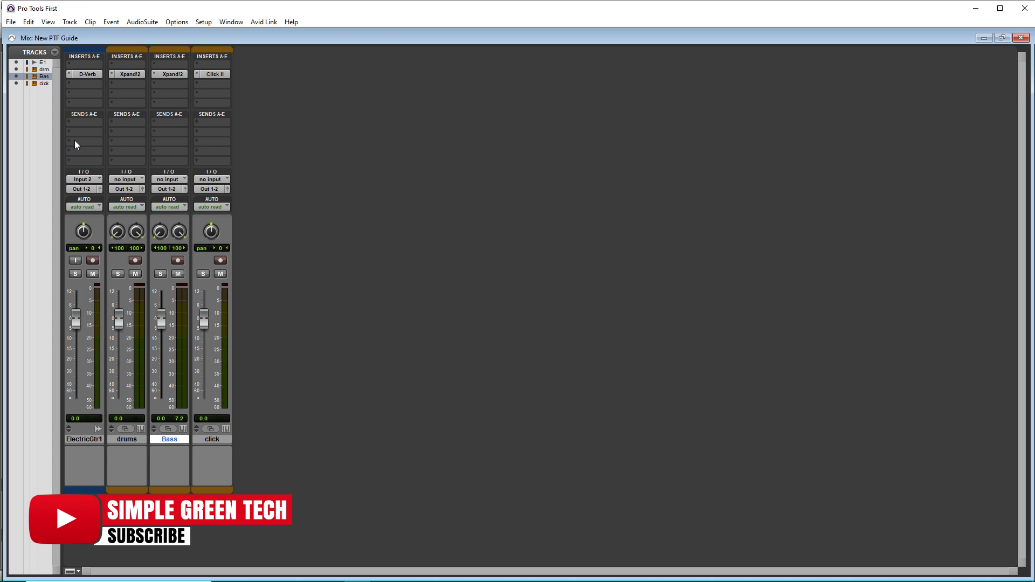
# Pan Electric Guitar 1 to 4 left, set its fader to -0.4 dB, and select its comments box.
pyautogui.moveTo(83, 232); pyautogui.dragTo(144, 251)
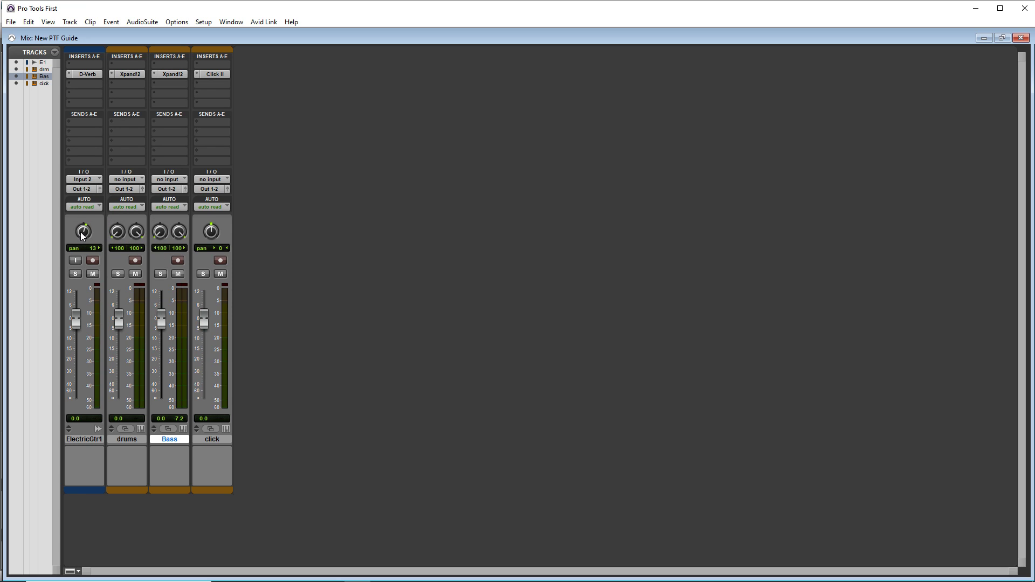
pyautogui.moveTo(82, 236); pyautogui.dragTo(81, 243)
pyautogui.moveTo(76, 318)
pyautogui.mouseDown()
pyautogui.moveTo(79, 359)
pyautogui.moveTo(79, 322)
pyautogui.mouseUp()
pyautogui.click(85, 467)
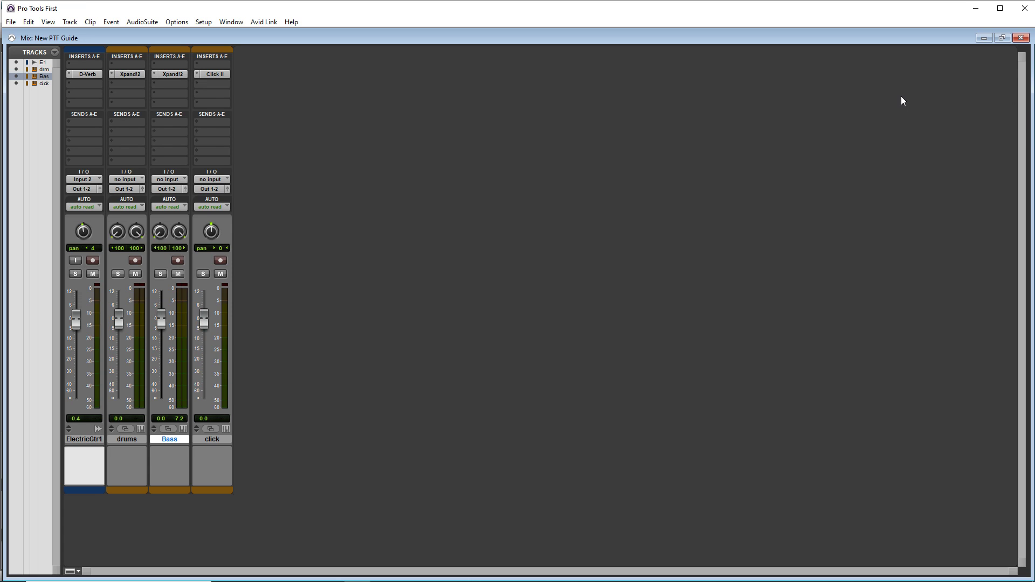
# Return to the Edit window through the Window menu.
pyautogui.click(231, 22)
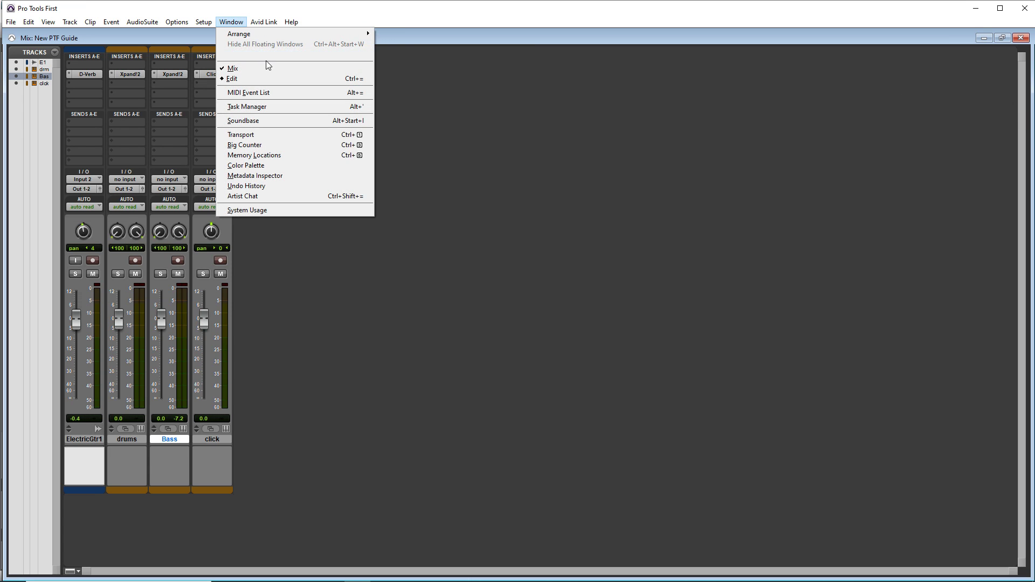
pyautogui.click(259, 79)
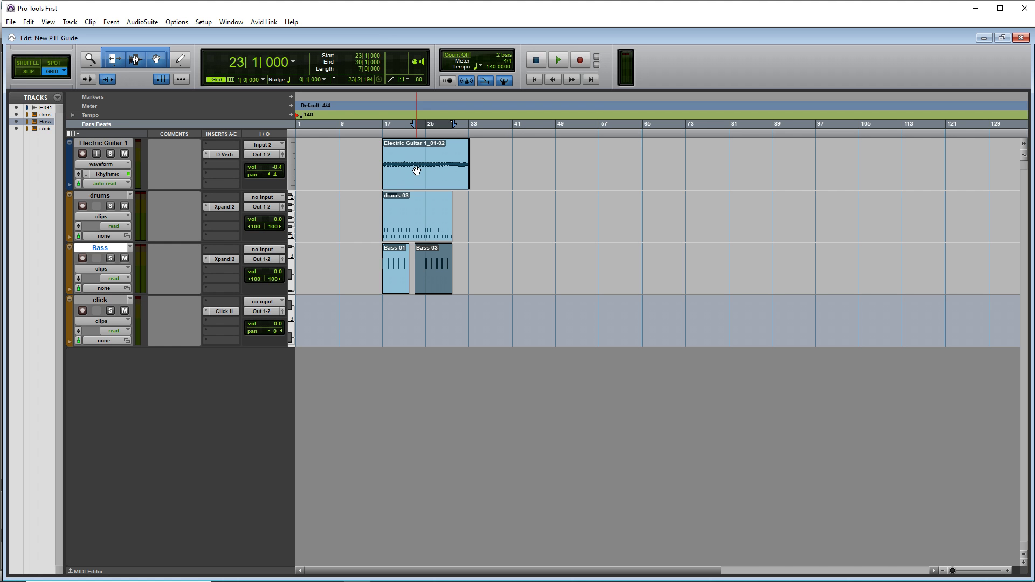
# Open Soundbase, filter by the Bass tag, and select HBT_B_Bass_Hit_02.wav with the browser moved aside.
pyautogui.click(181, 80)
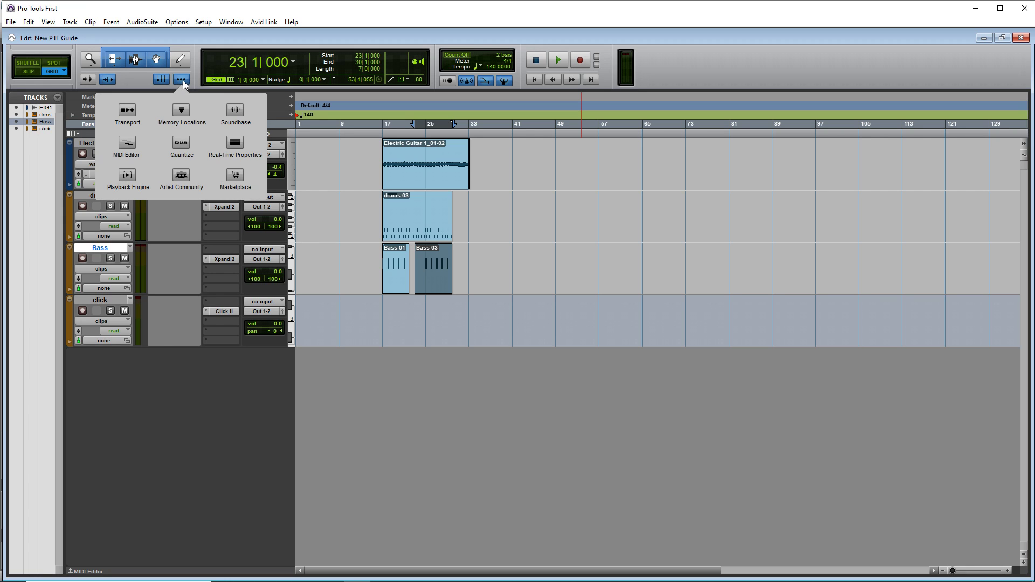
pyautogui.click(236, 113)
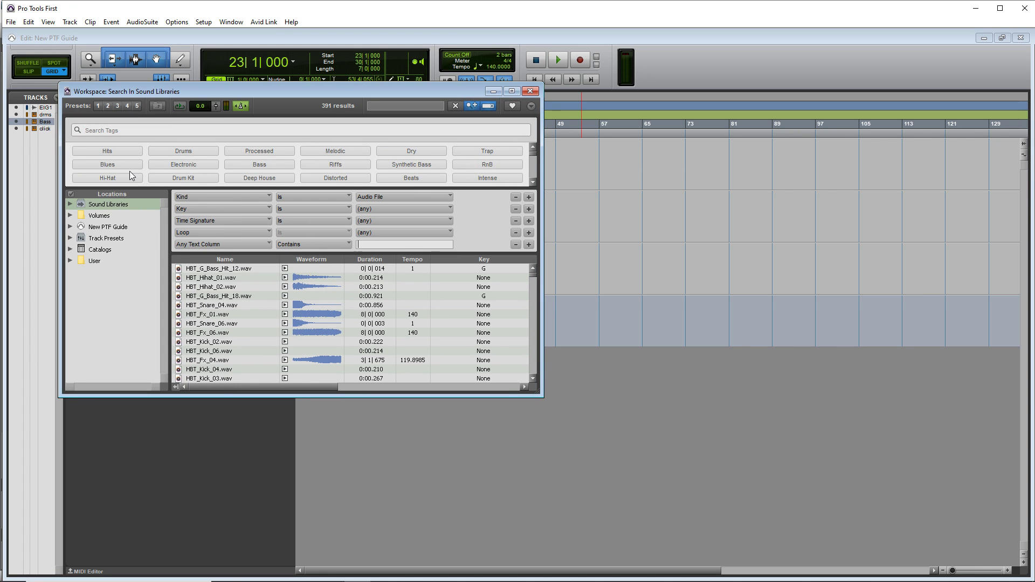
pyautogui.click(261, 165)
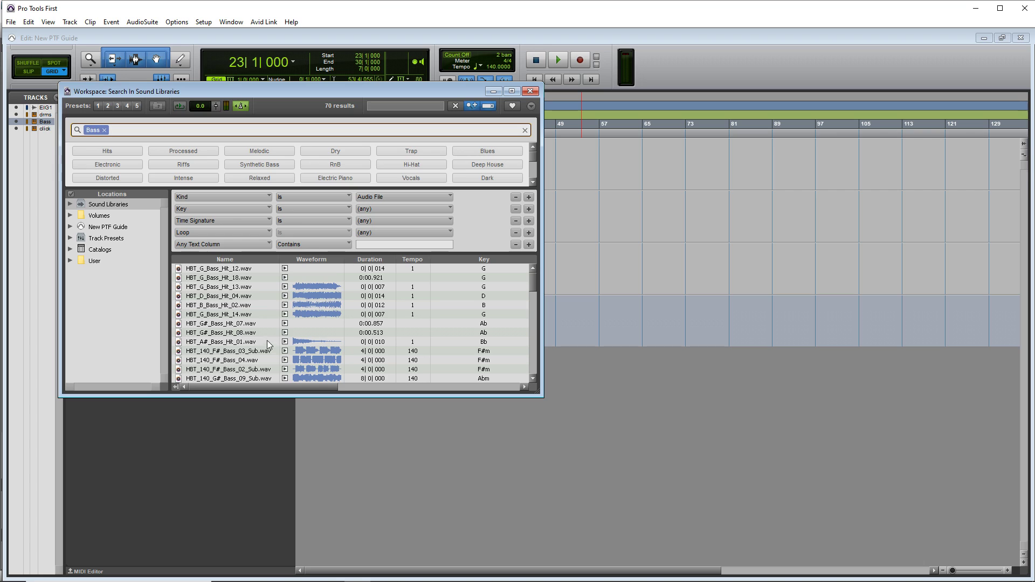
pyautogui.click(230, 287)
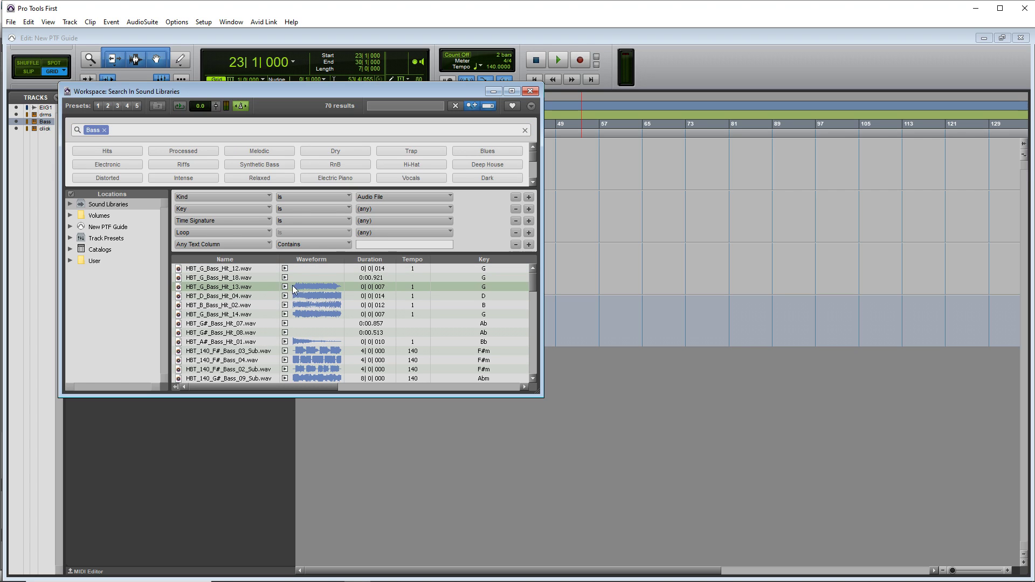
pyautogui.moveTo(216, 91); pyautogui.dragTo(521, 139)
pyautogui.click(207, 305)
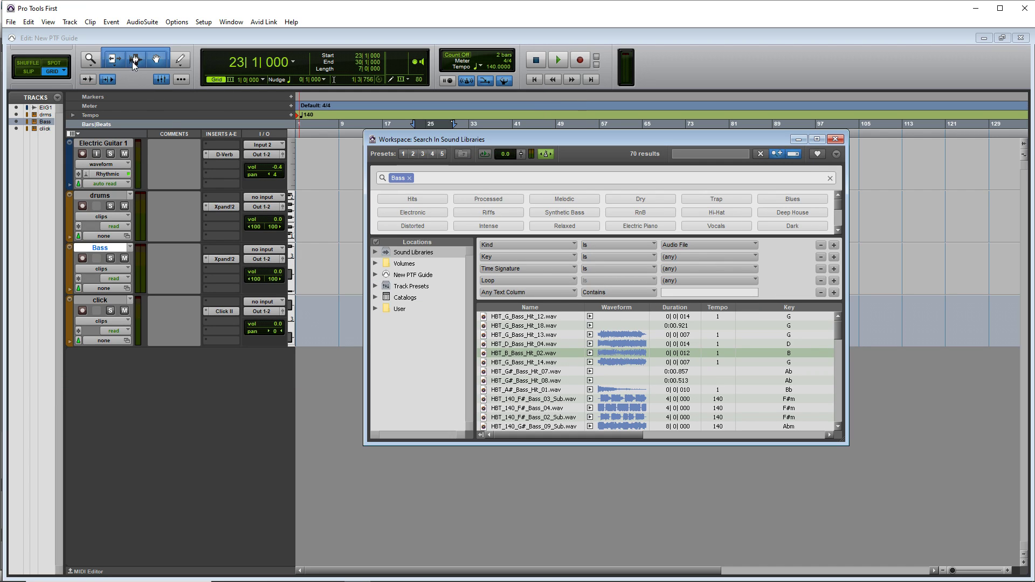
# Create one stereo Audio Track with the default name Audio from the New Tracks dialog.
pyautogui.click(72, 23)
pyautogui.click(79, 33)
pyautogui.click(400, 202)
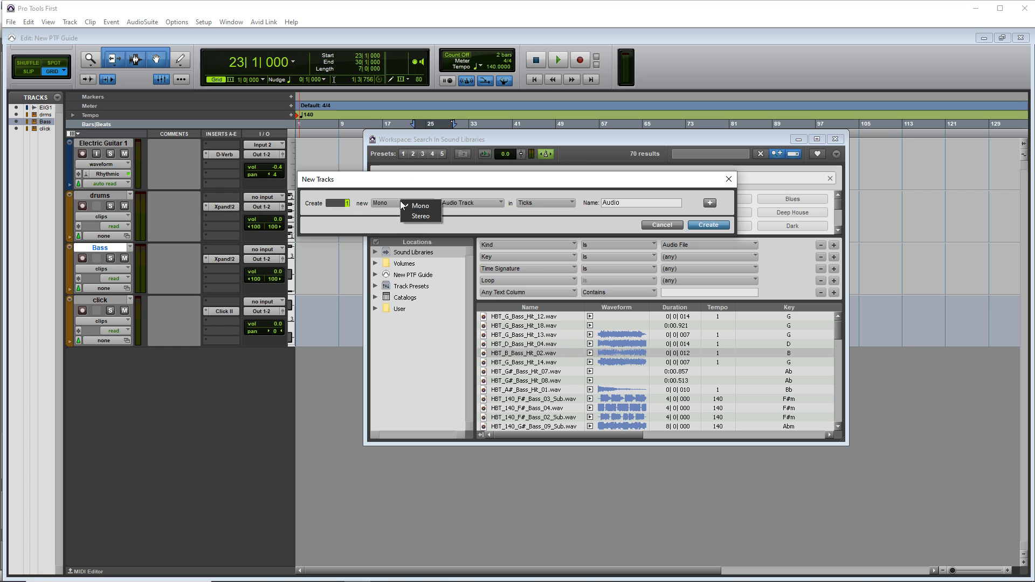
pyautogui.click(412, 215)
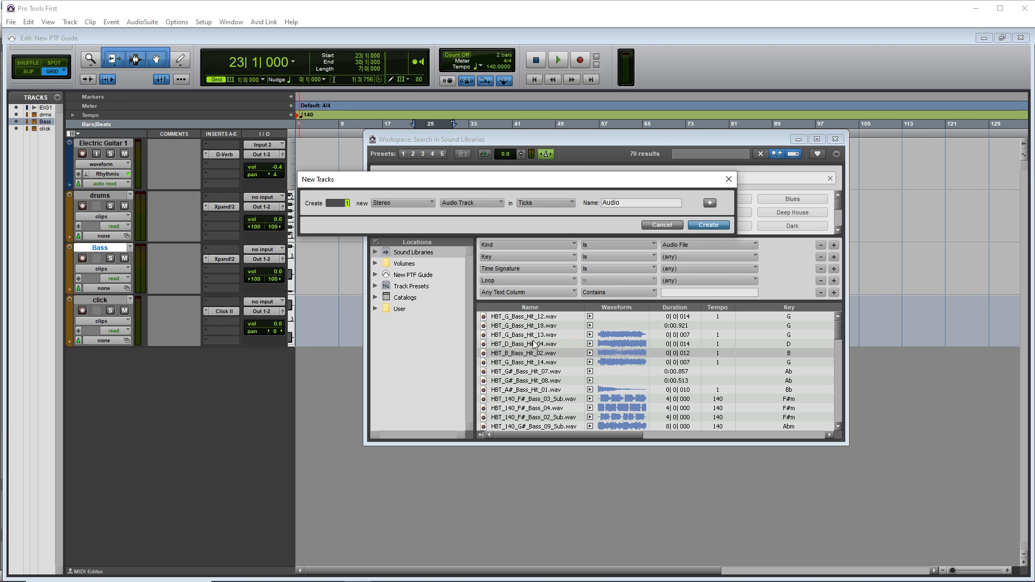
pyautogui.press('Return')
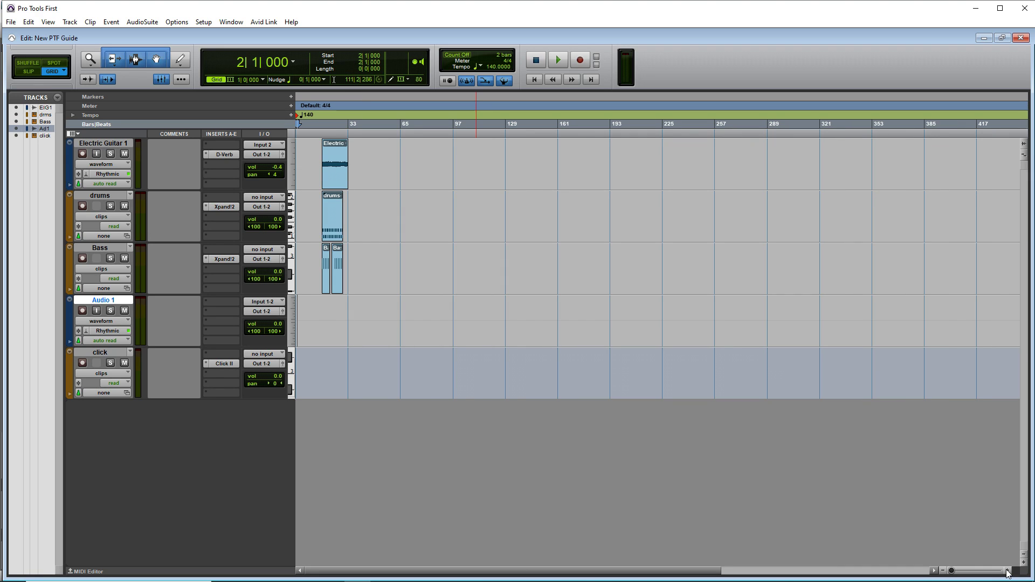
# Zoom the timeline with the zoom button and slider so bars 1–35 fill the view.
pyautogui.click(1008, 571)
pyautogui.click(1008, 572)
pyautogui.click(1008, 572)
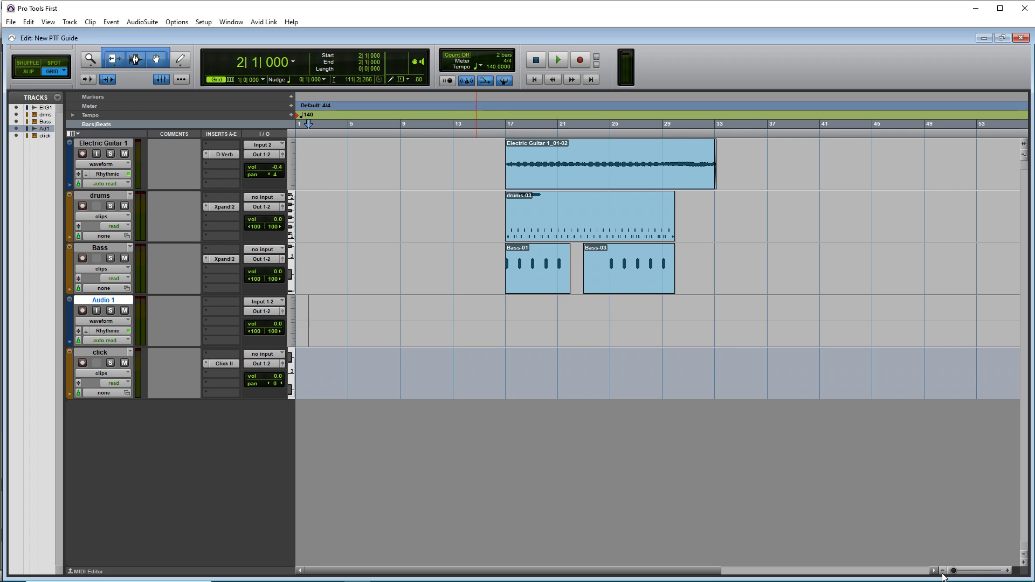
pyautogui.moveTo(953, 570)
pyautogui.mouseDown()
pyautogui.moveTo(994, 571)
pyautogui.moveTo(954, 574)
pyautogui.mouseUp()
pyautogui.click(629, 348)
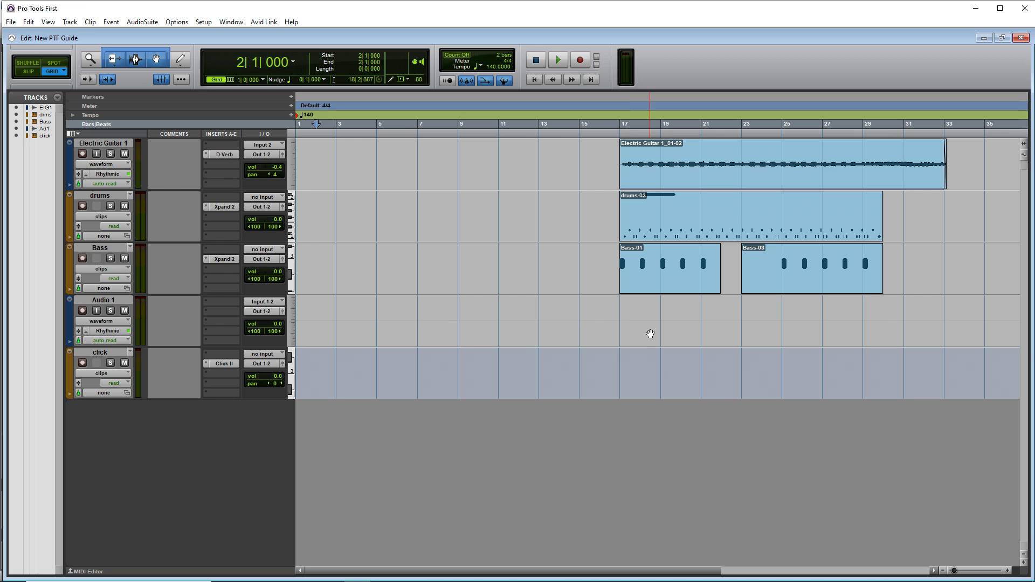
pyautogui.click(181, 80)
# Drag HBT_Fx_04.wav from the Workspace browser onto Audio 1 twice, near bars 5 and 9.
pyautogui.click(257, 127)
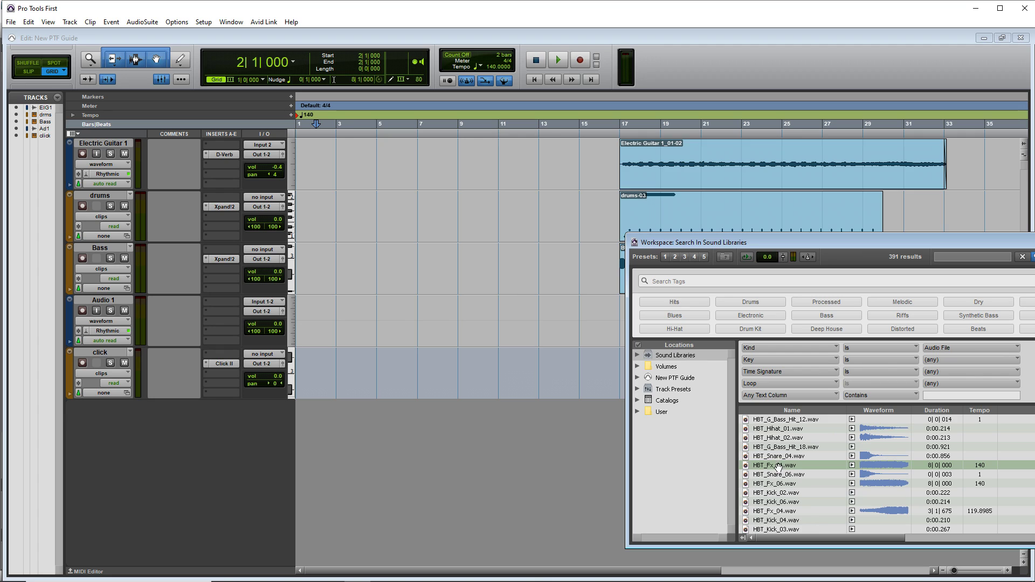
pyautogui.moveTo(778, 467); pyautogui.dragTo(541, 340)
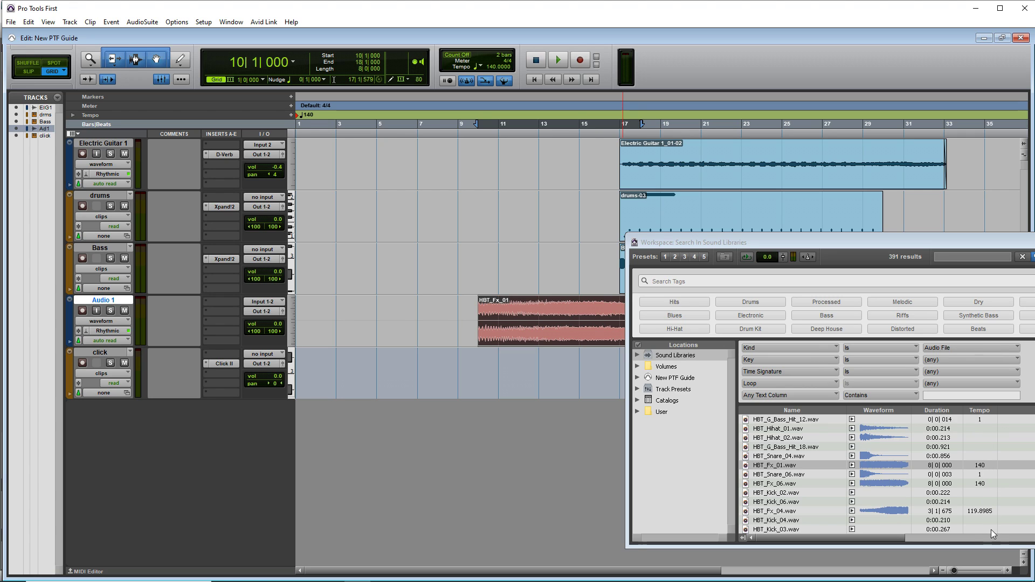
pyautogui.moveTo(974, 509); pyautogui.dragTo(463, 321)
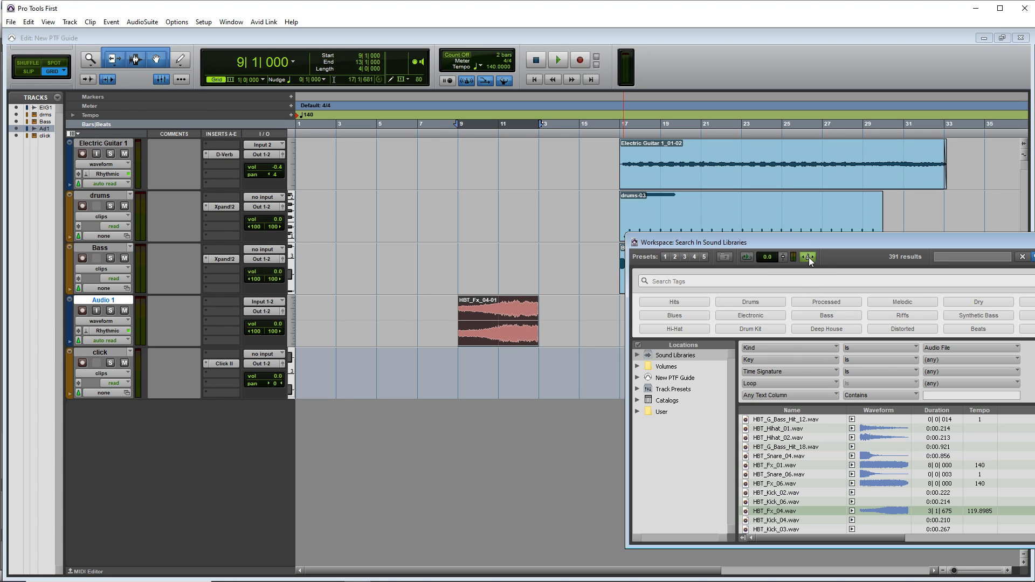
pyautogui.moveTo(782, 512); pyautogui.dragTo(404, 331)
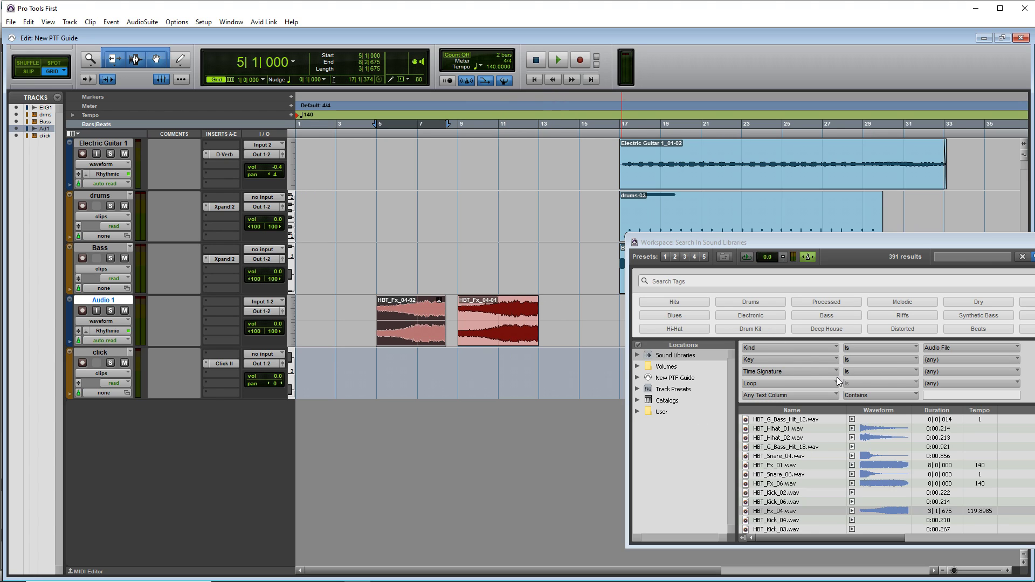
pyautogui.click(666, 366)
# Browse the Workspace volumes to the C: drive's Loopcloud folder.
pyautogui.click(638, 367)
pyautogui.click(675, 378)
pyautogui.click(649, 378)
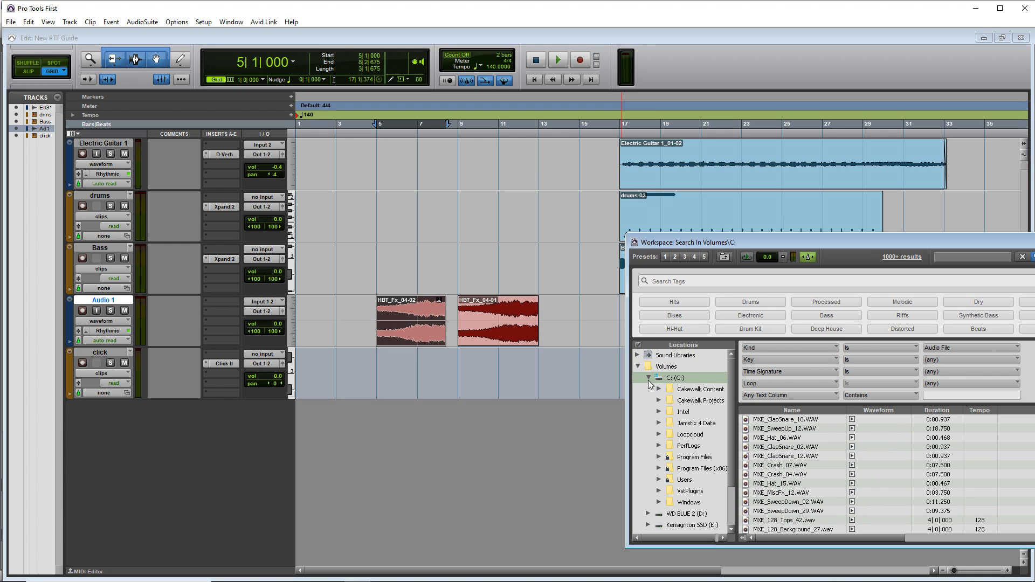
pyautogui.doubleClick(690, 434)
# Drop TM_11_FX_03.wav onto Audio 1 at bar 14, then close the Workspace browser.
pyautogui.click(793, 493)
pyautogui.moveTo(792, 501); pyautogui.dragTo(570, 350)
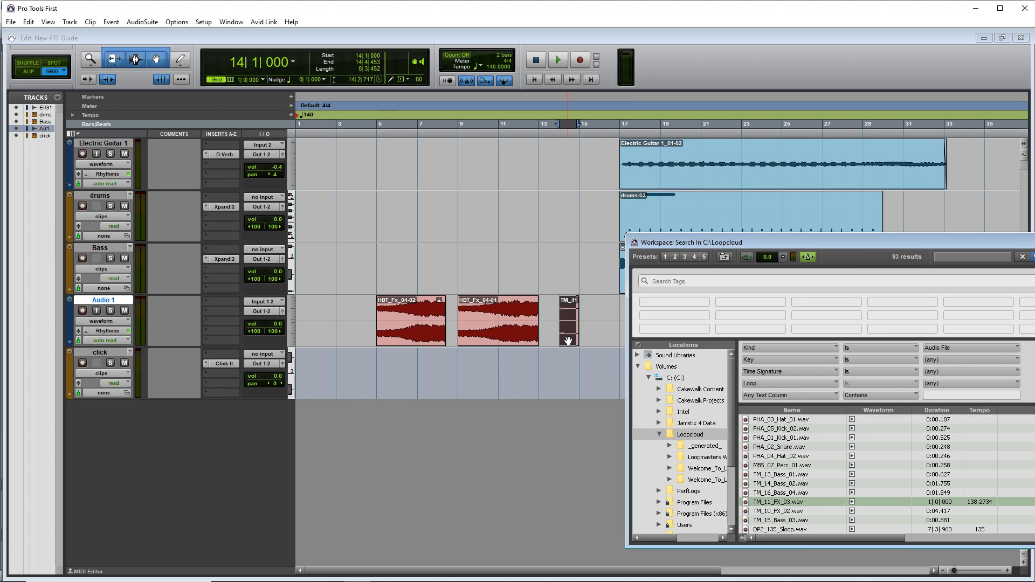
pyautogui.click(573, 338)
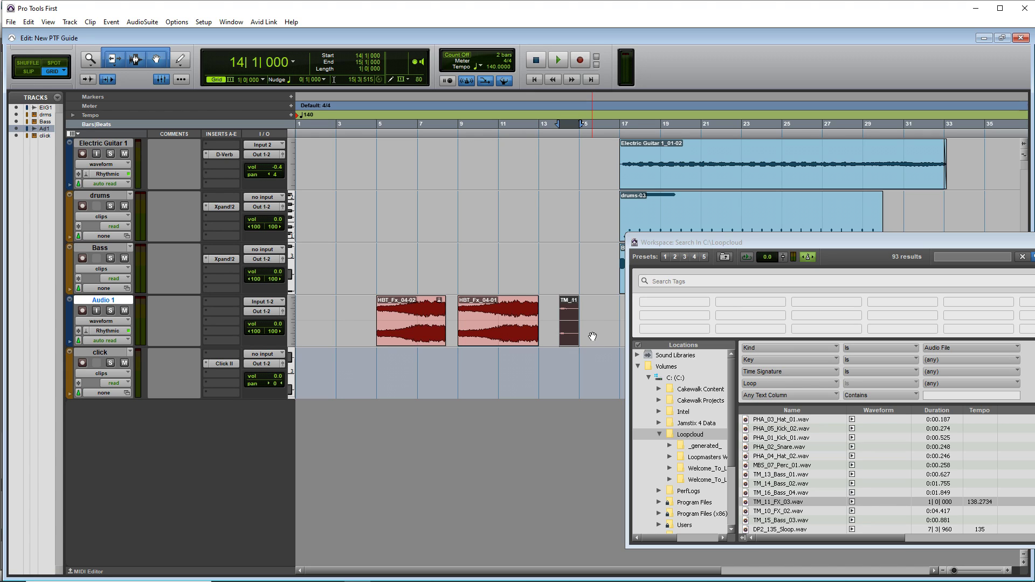
pyautogui.hotkey('alt', ';')
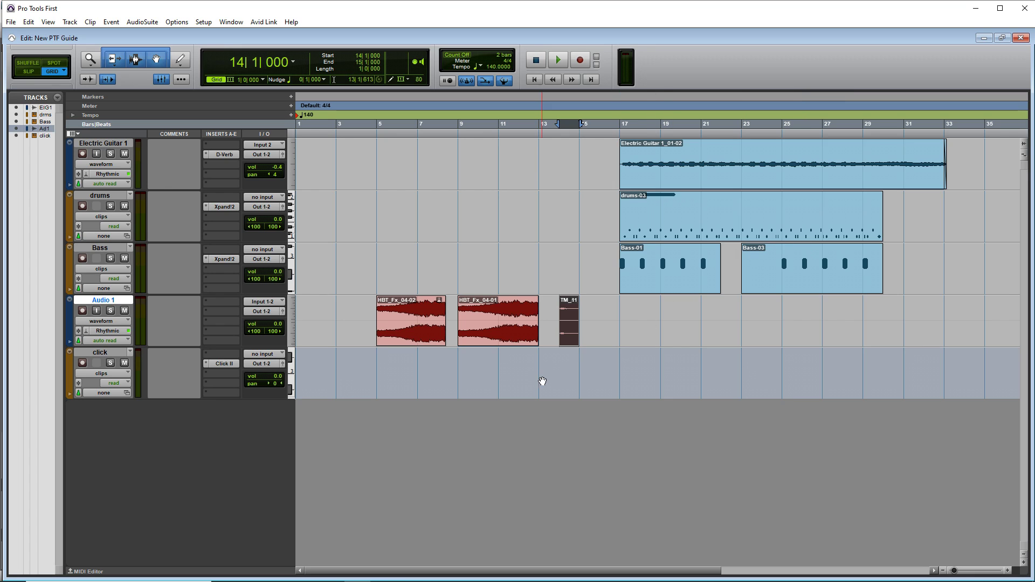
# Separate HBT_Fx_04-01 at bar 11 and drag the HBT_Fx_04-04 piece to about bar 19.
pyautogui.click(497, 307)
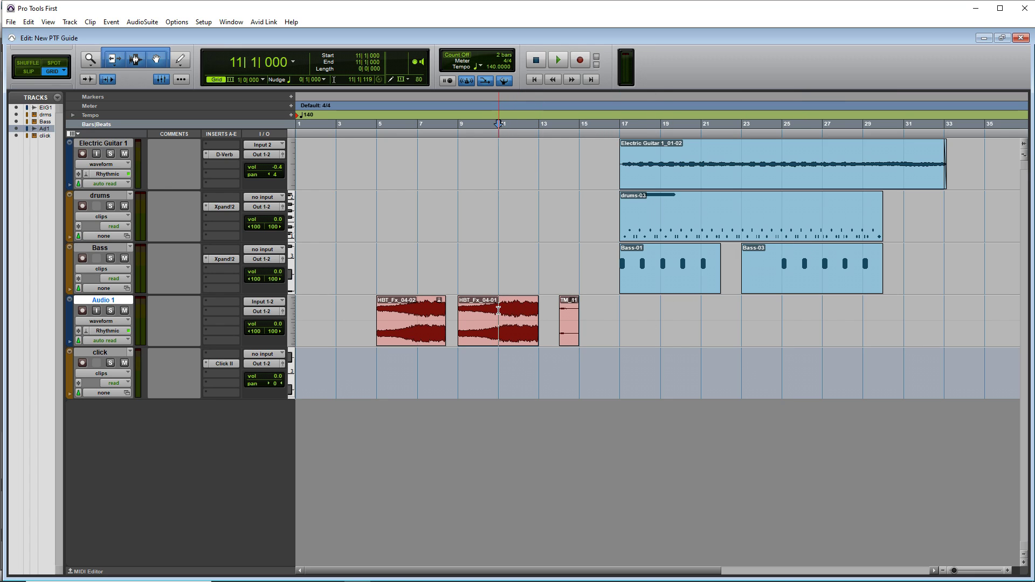
pyautogui.rightClick(499, 310)
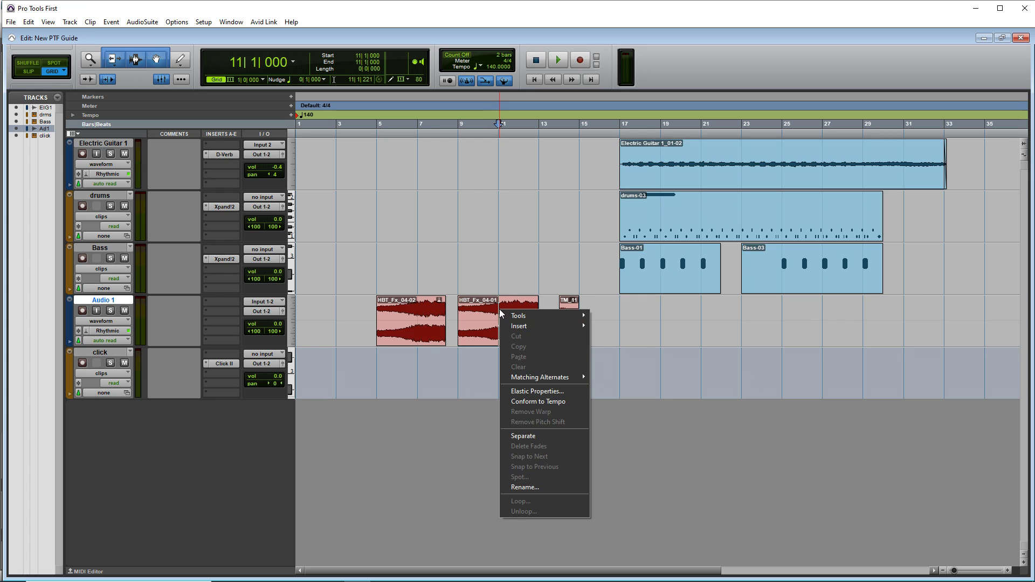
pyautogui.click(530, 435)
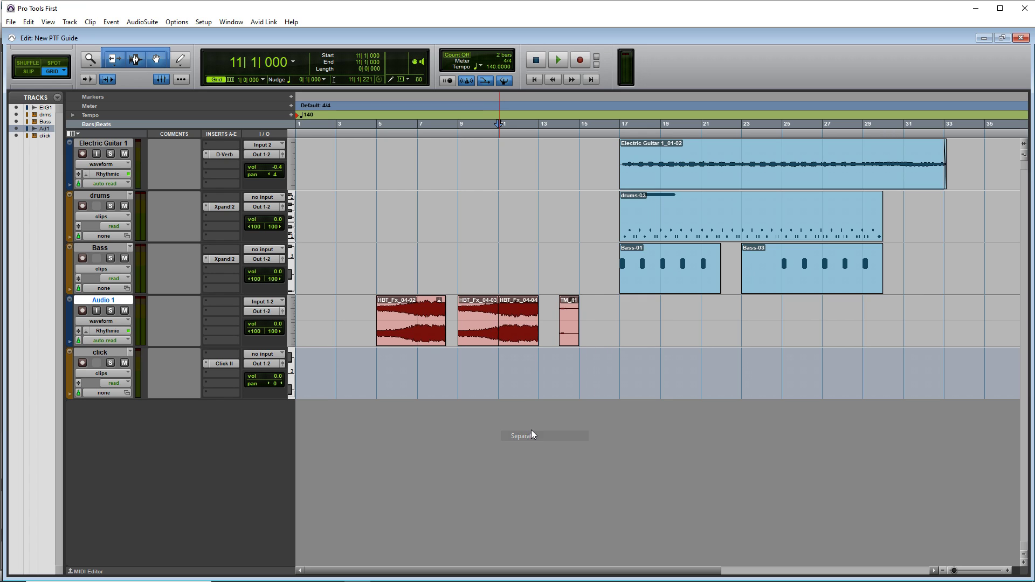
pyautogui.click(513, 334)
pyautogui.click(528, 321)
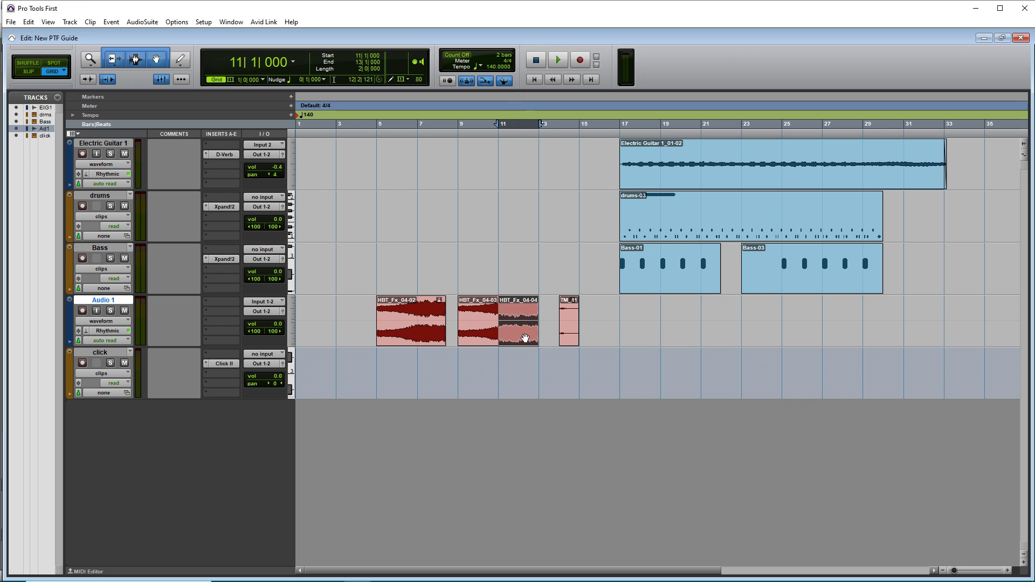
pyautogui.moveTo(514, 339); pyautogui.dragTo(677, 333)
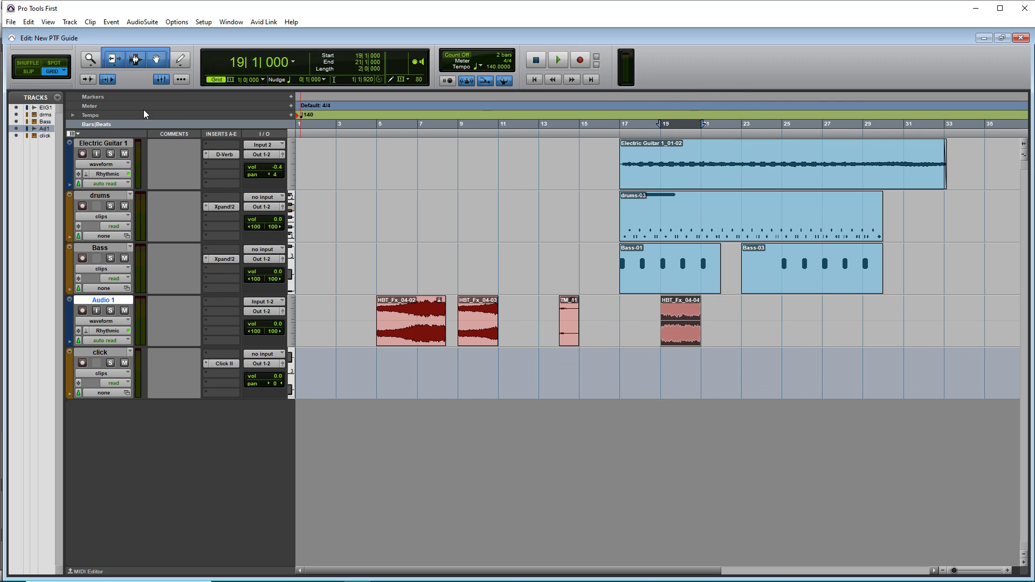
# In Slip mode nudge HBT_Fx_04-04 left, then back in Grid mode align it at bar 17.
pyautogui.click(30, 72)
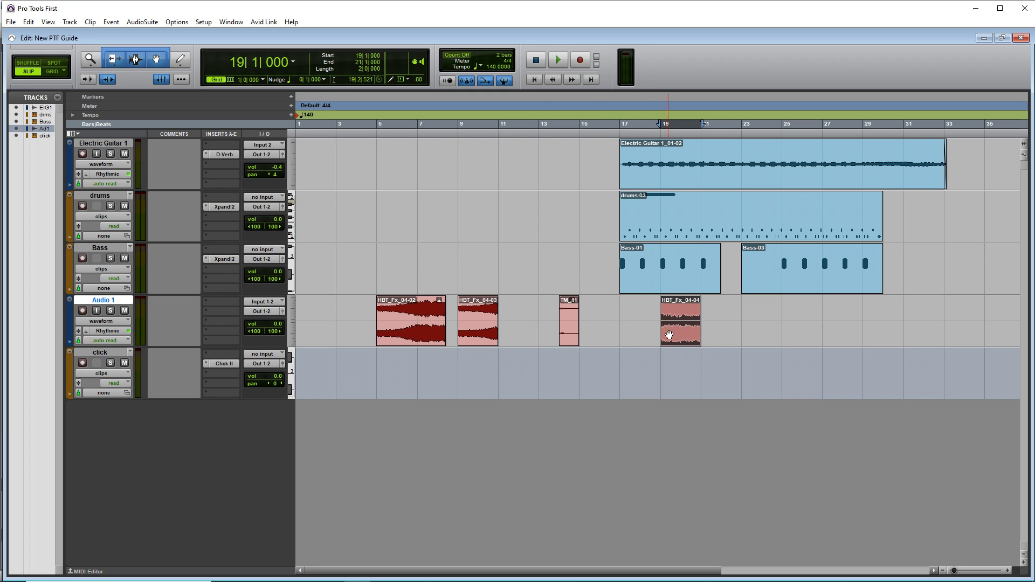
pyautogui.moveTo(672, 335); pyautogui.dragTo(641, 345)
pyautogui.press('F4')
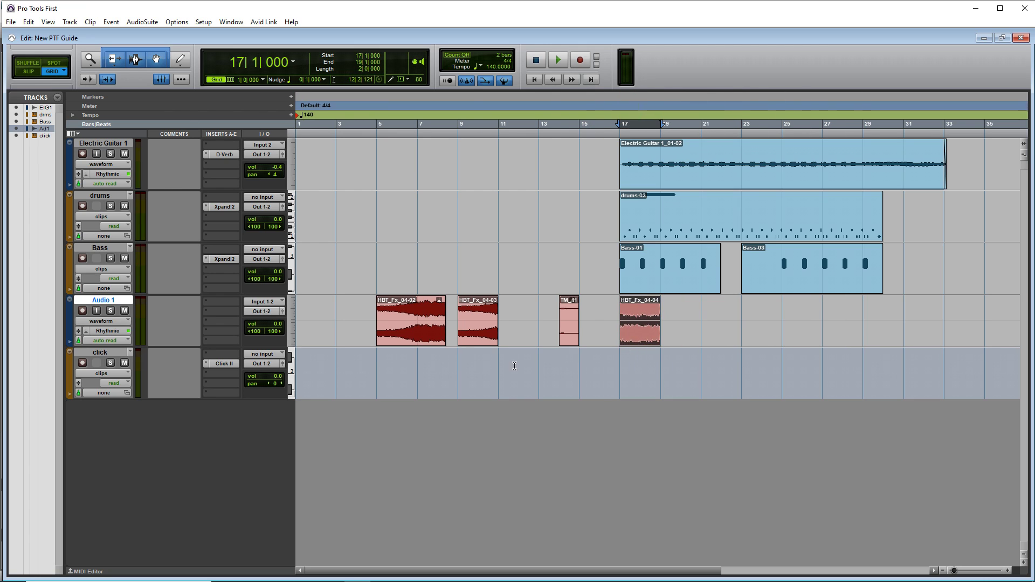
pyautogui.hotkey('ctrl', '[')
pyautogui.hotkey('ctrl', '[')
pyautogui.moveTo(440, 348); pyautogui.dragTo(404, 344)
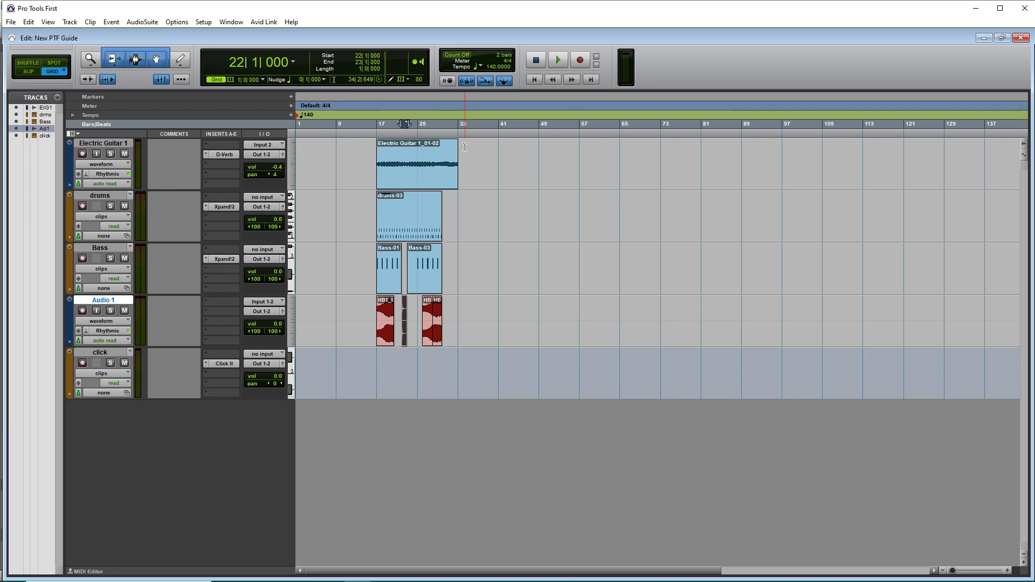
# Drag in the Bars|Beats ruler from bar 33 back to bar 17 to select that range.
pyautogui.moveTo(458, 127); pyautogui.dragTo(377, 128)
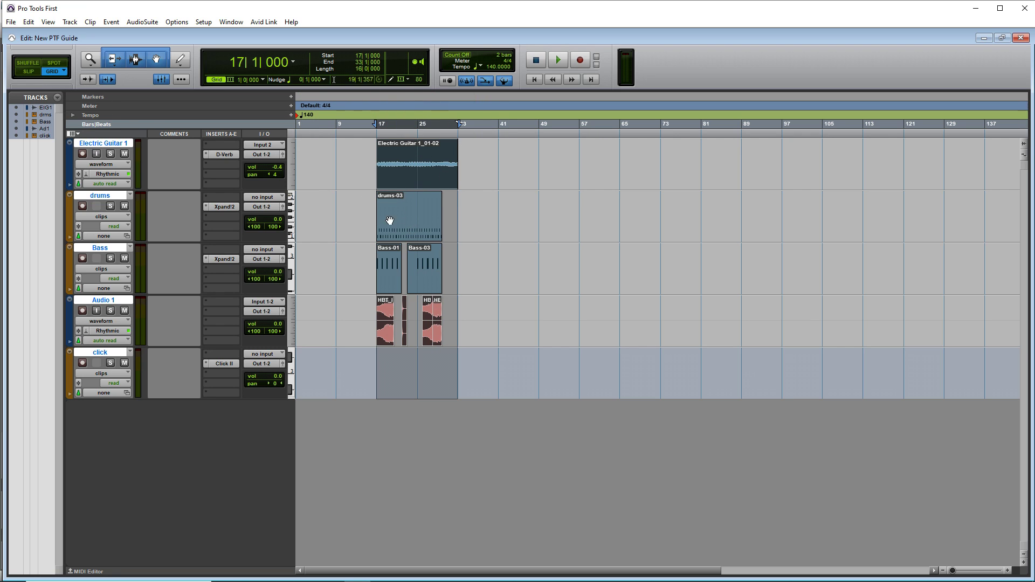
# Export the Audio Mix as WAV, 32 Bit Float, 48 kHz, with the Desktop as destination.
pyautogui.click(5, 24)
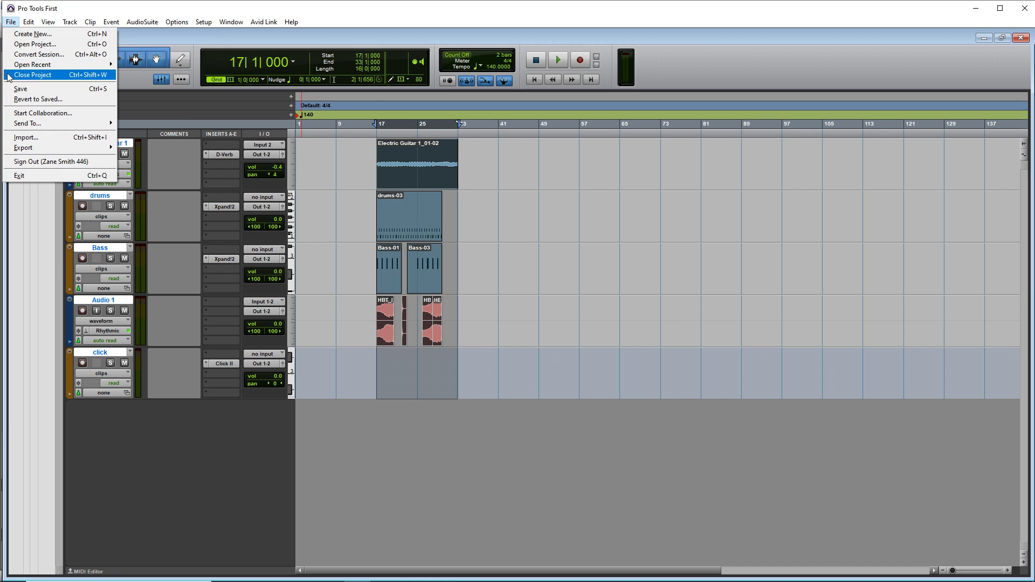
pyautogui.moveTo(78, 149)
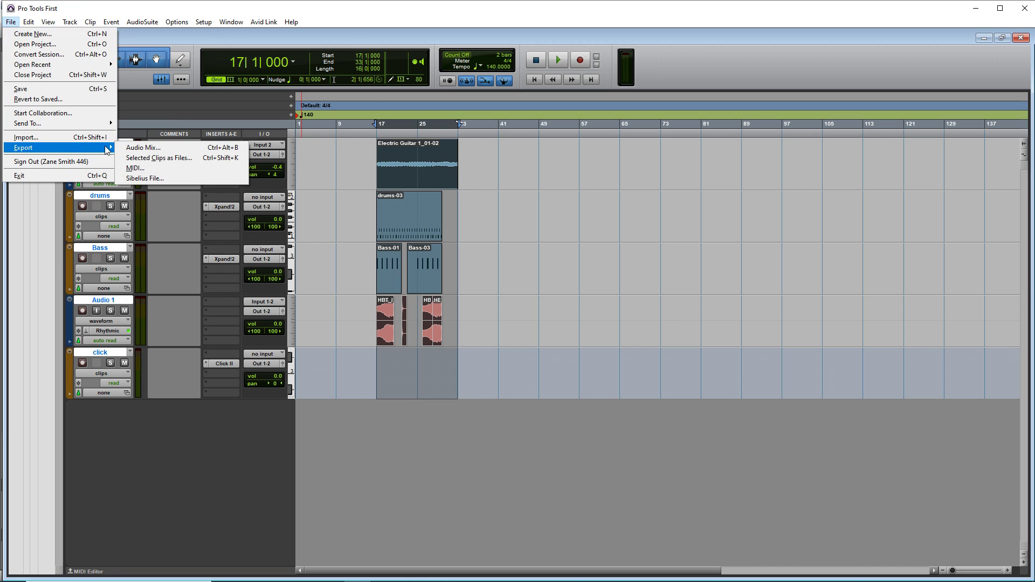
pyautogui.click(135, 149)
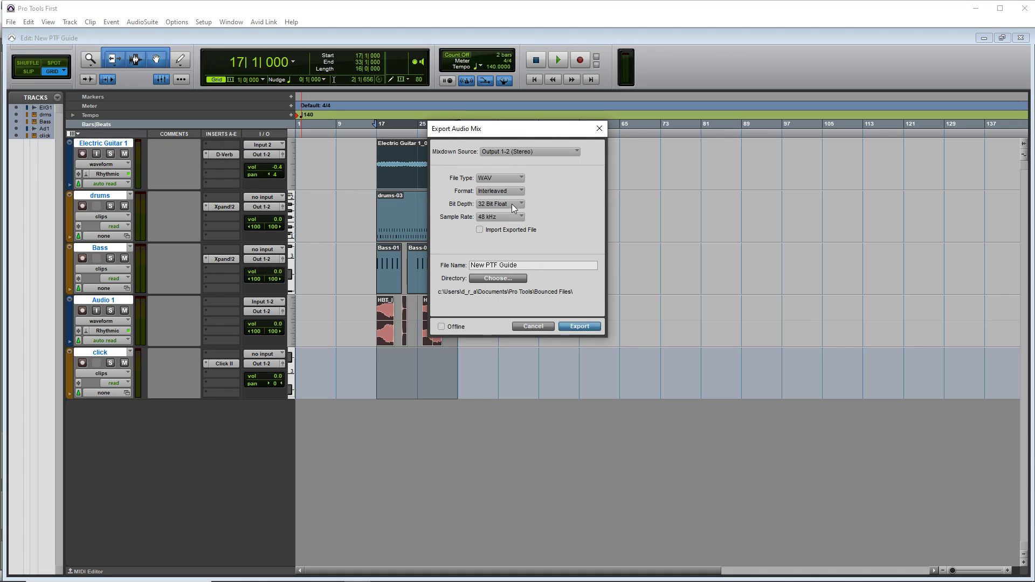
pyautogui.click(494, 180)
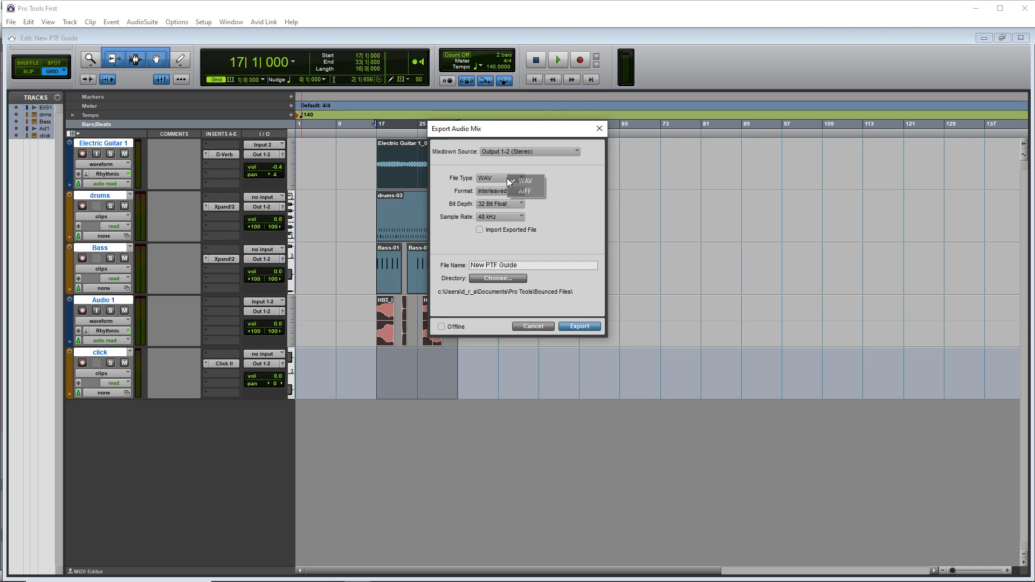
pyautogui.click(582, 176)
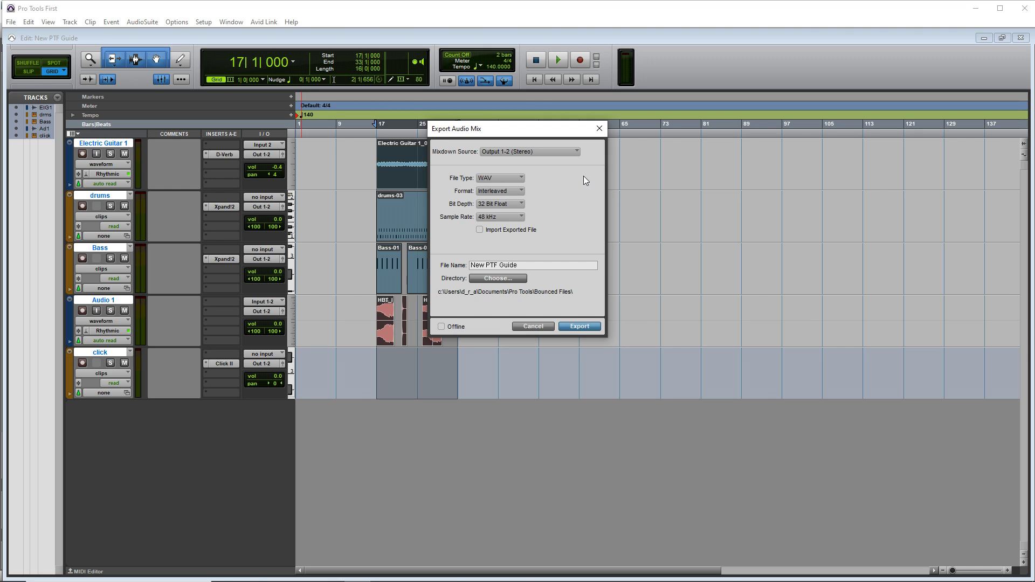
pyautogui.click(490, 207)
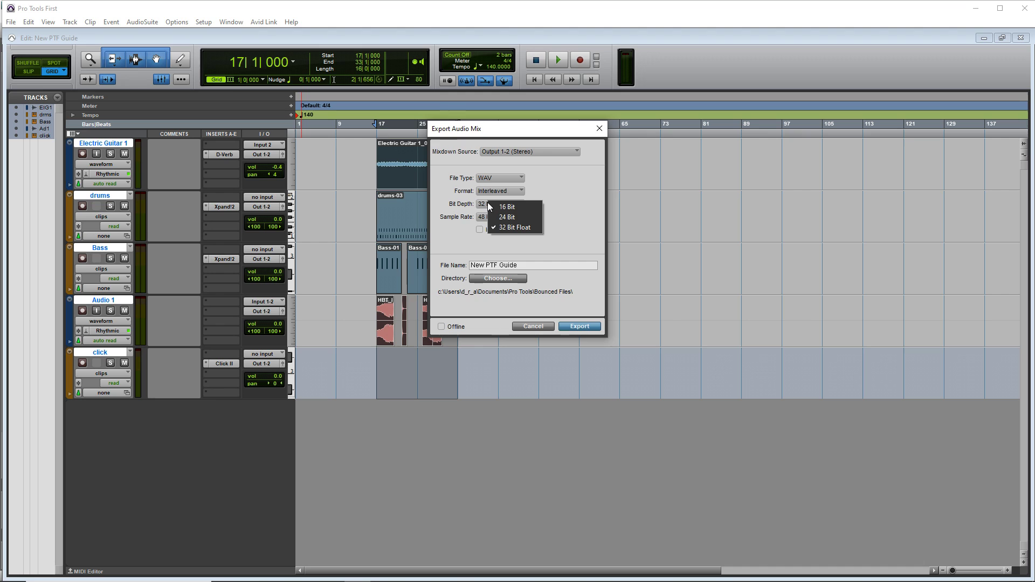
pyautogui.click(583, 192)
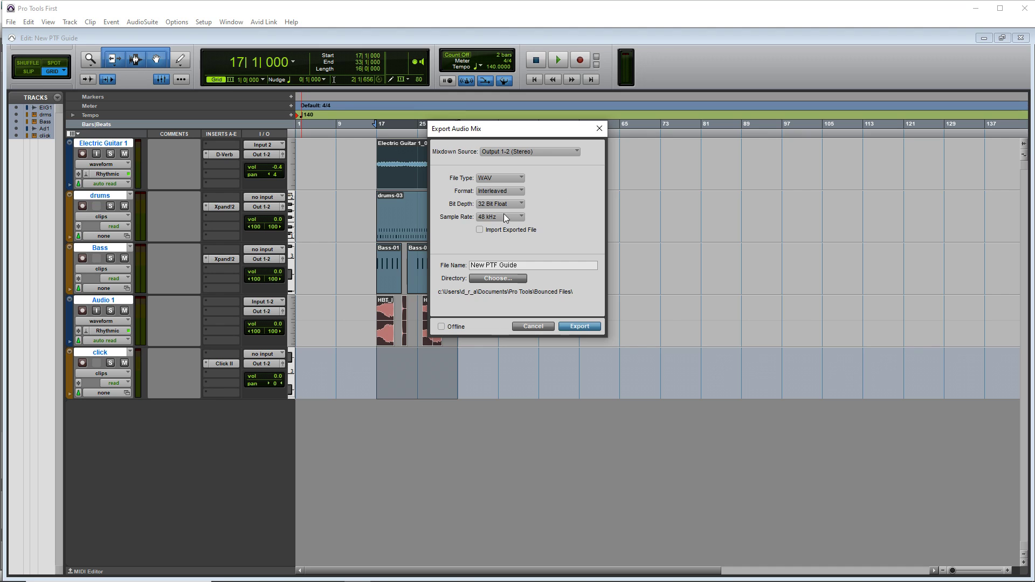
pyautogui.click(508, 277)
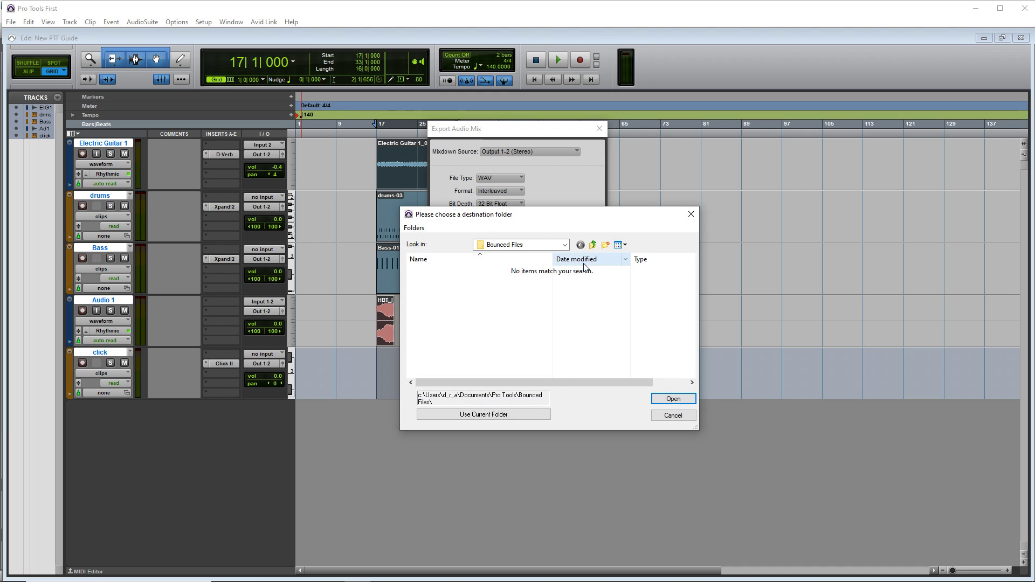
pyautogui.press('Escape')
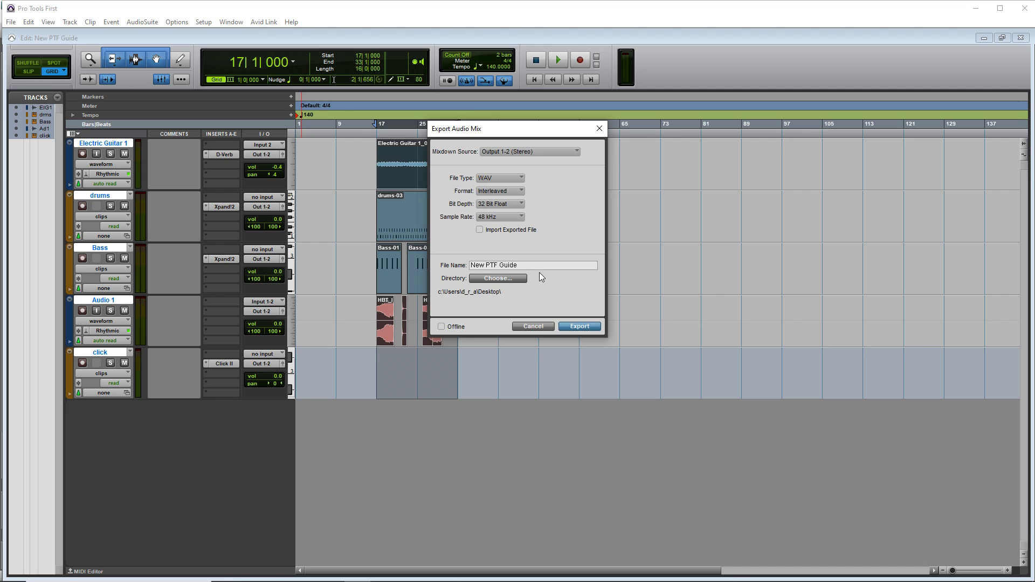
pyautogui.click(580, 327)
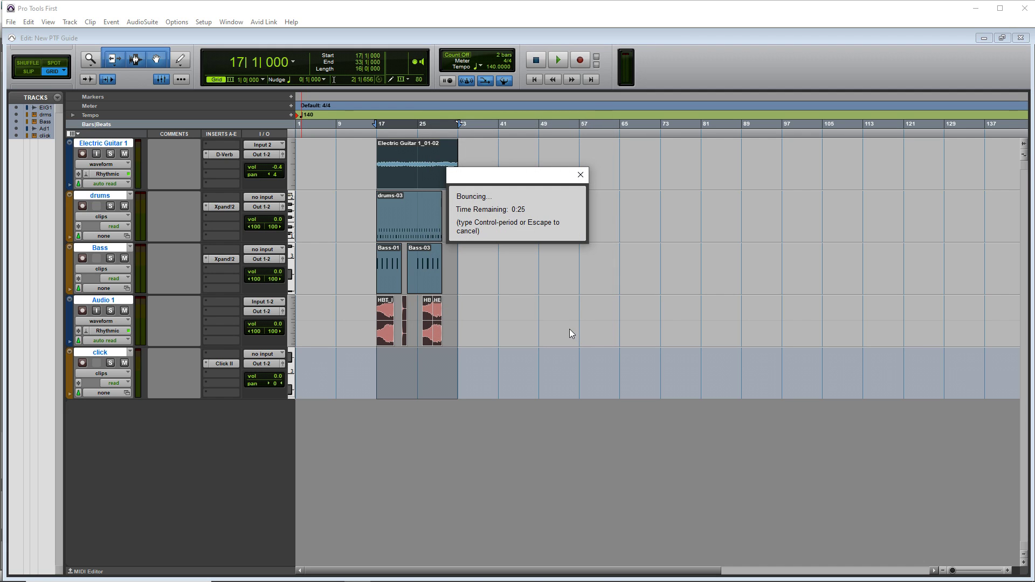
# Dismiss the Bouncing progress dialog to return to the Edit window.
pyautogui.press('Escape')
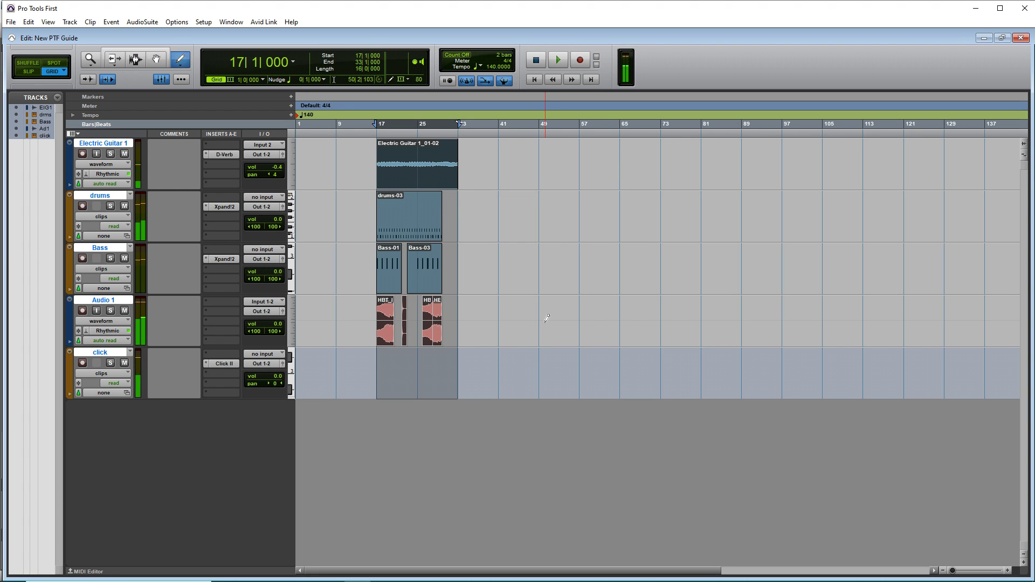